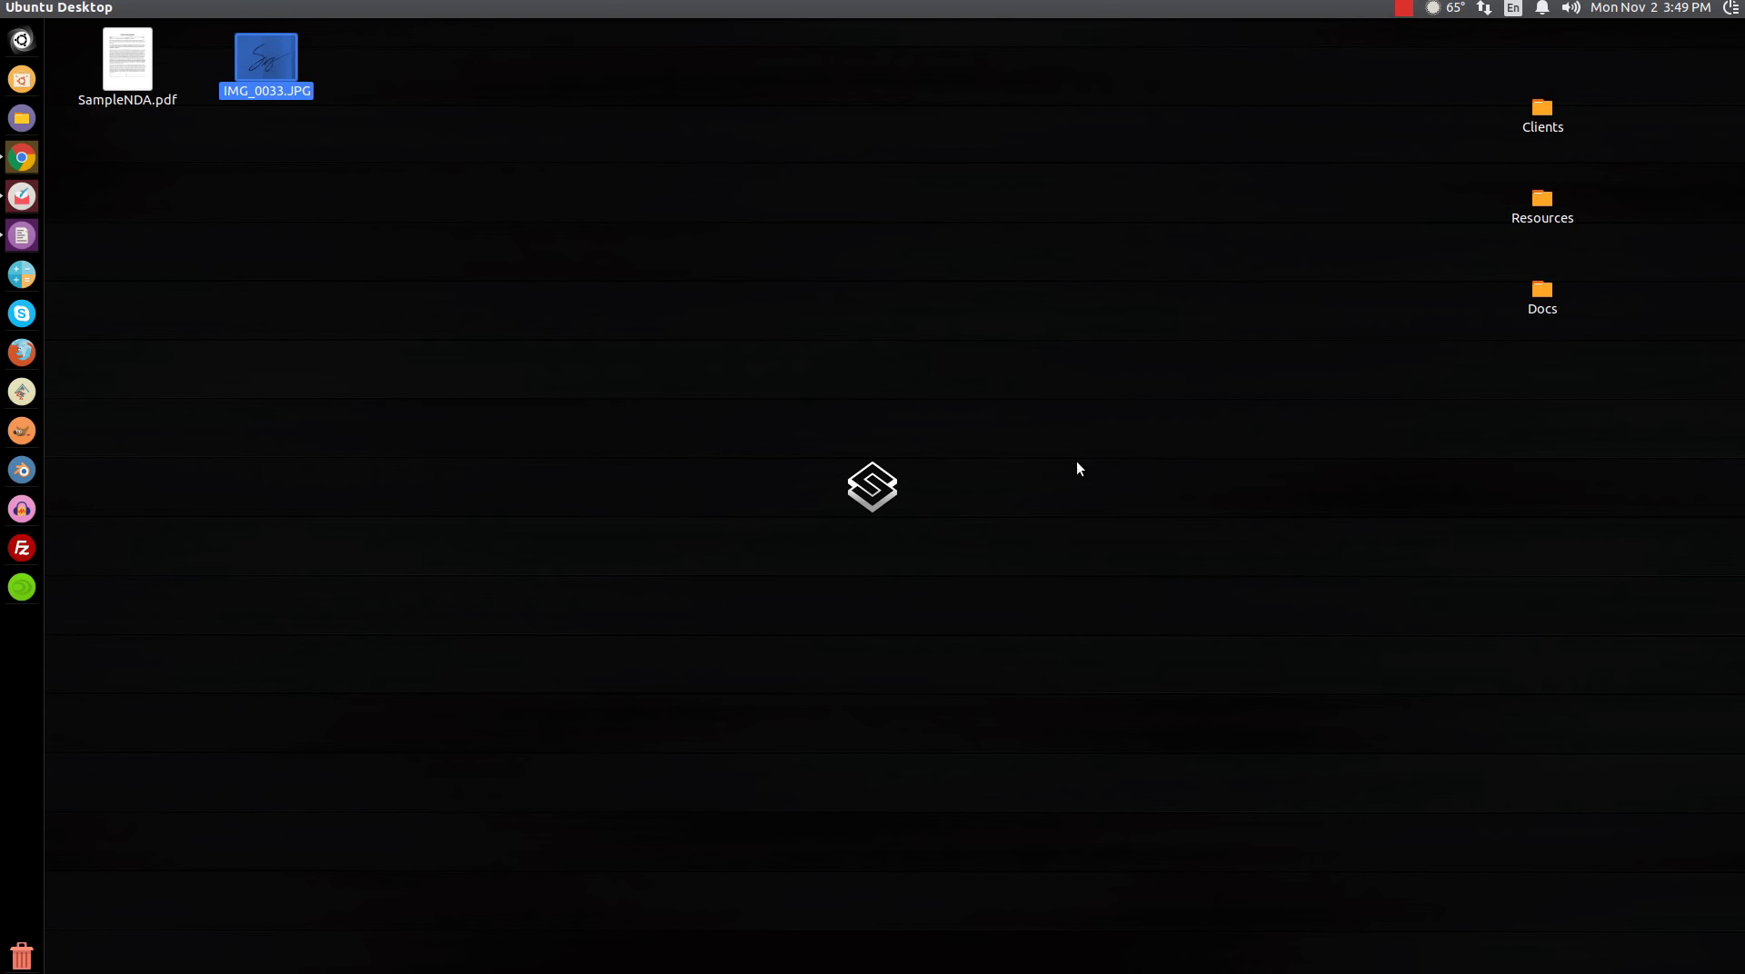
Preview the signature photo IMG_0033.JPG, then open it with GIMP
double_click(275, 71)
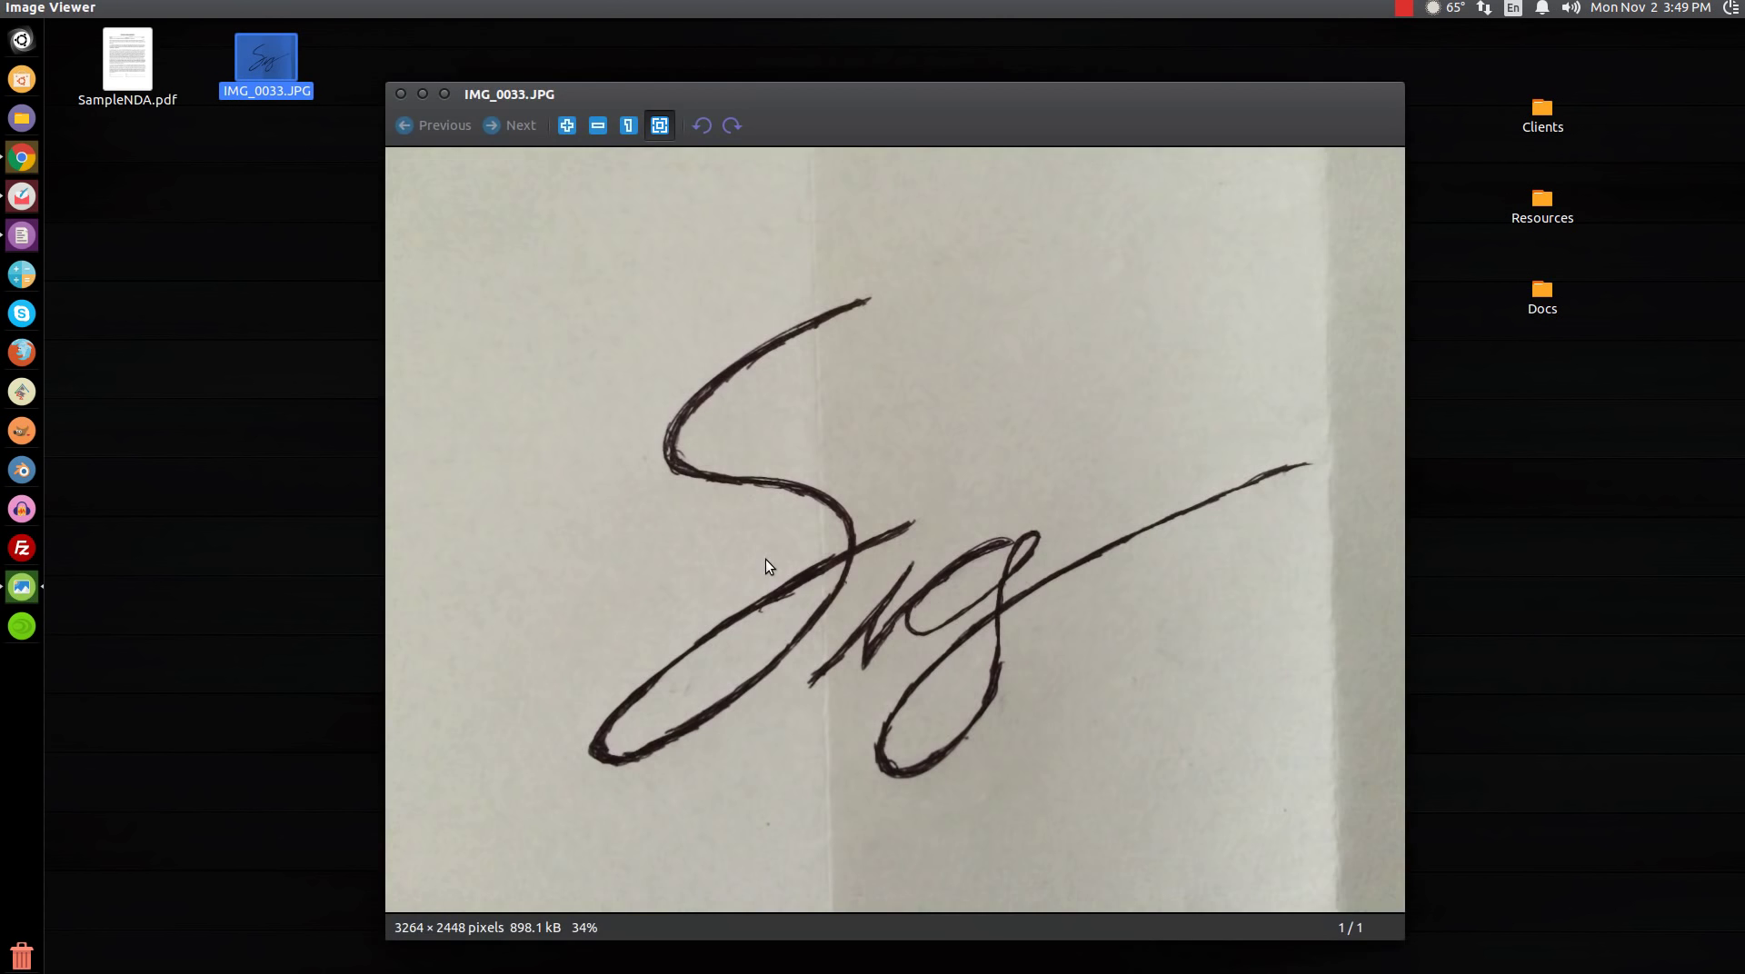
scroll(765, 558, down, 4)
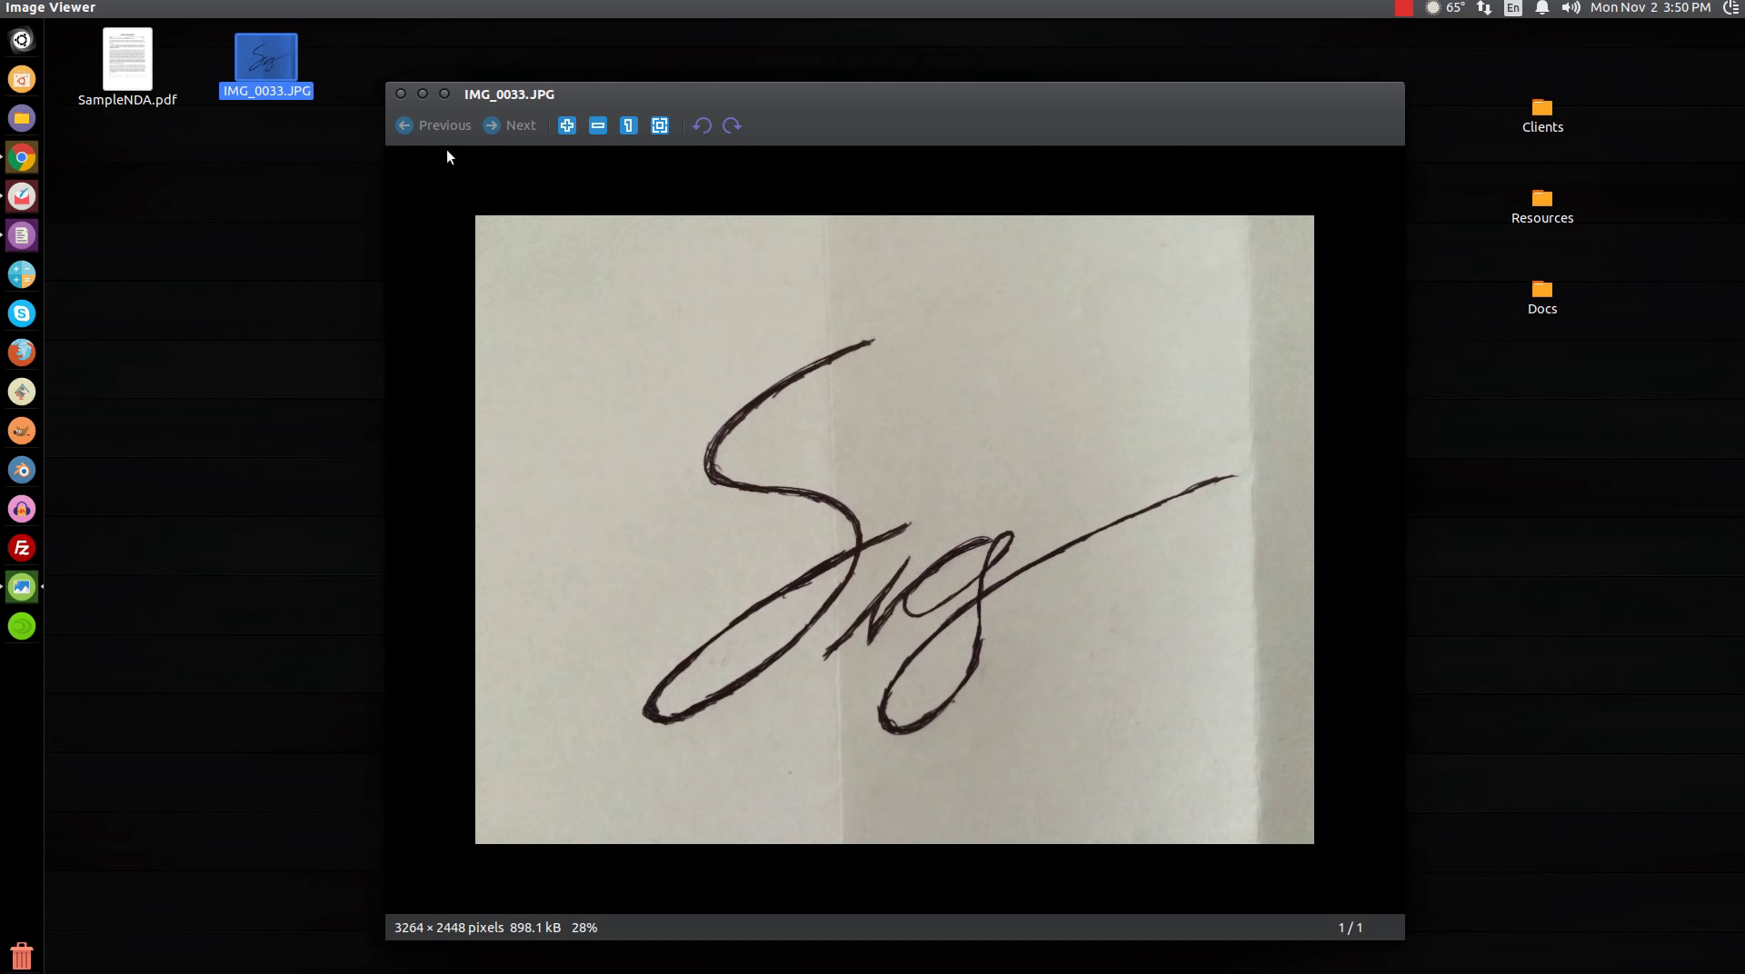
click(400, 94)
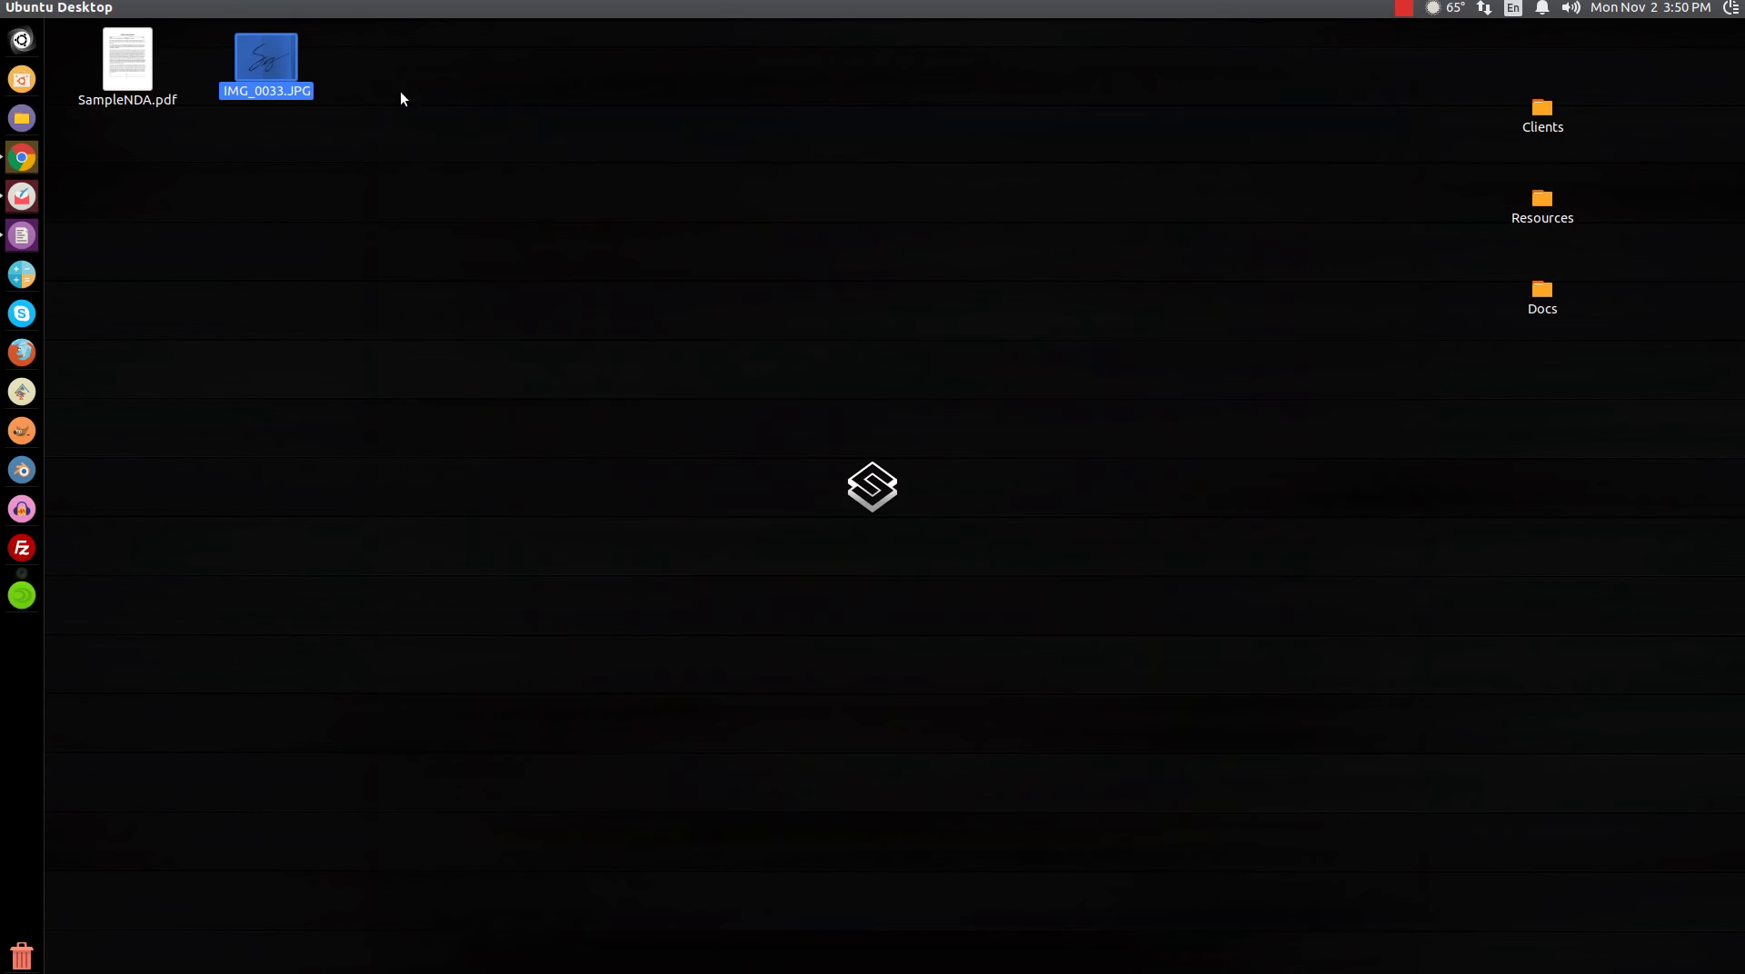
right_click(281, 72)
mouse_move(351, 117)
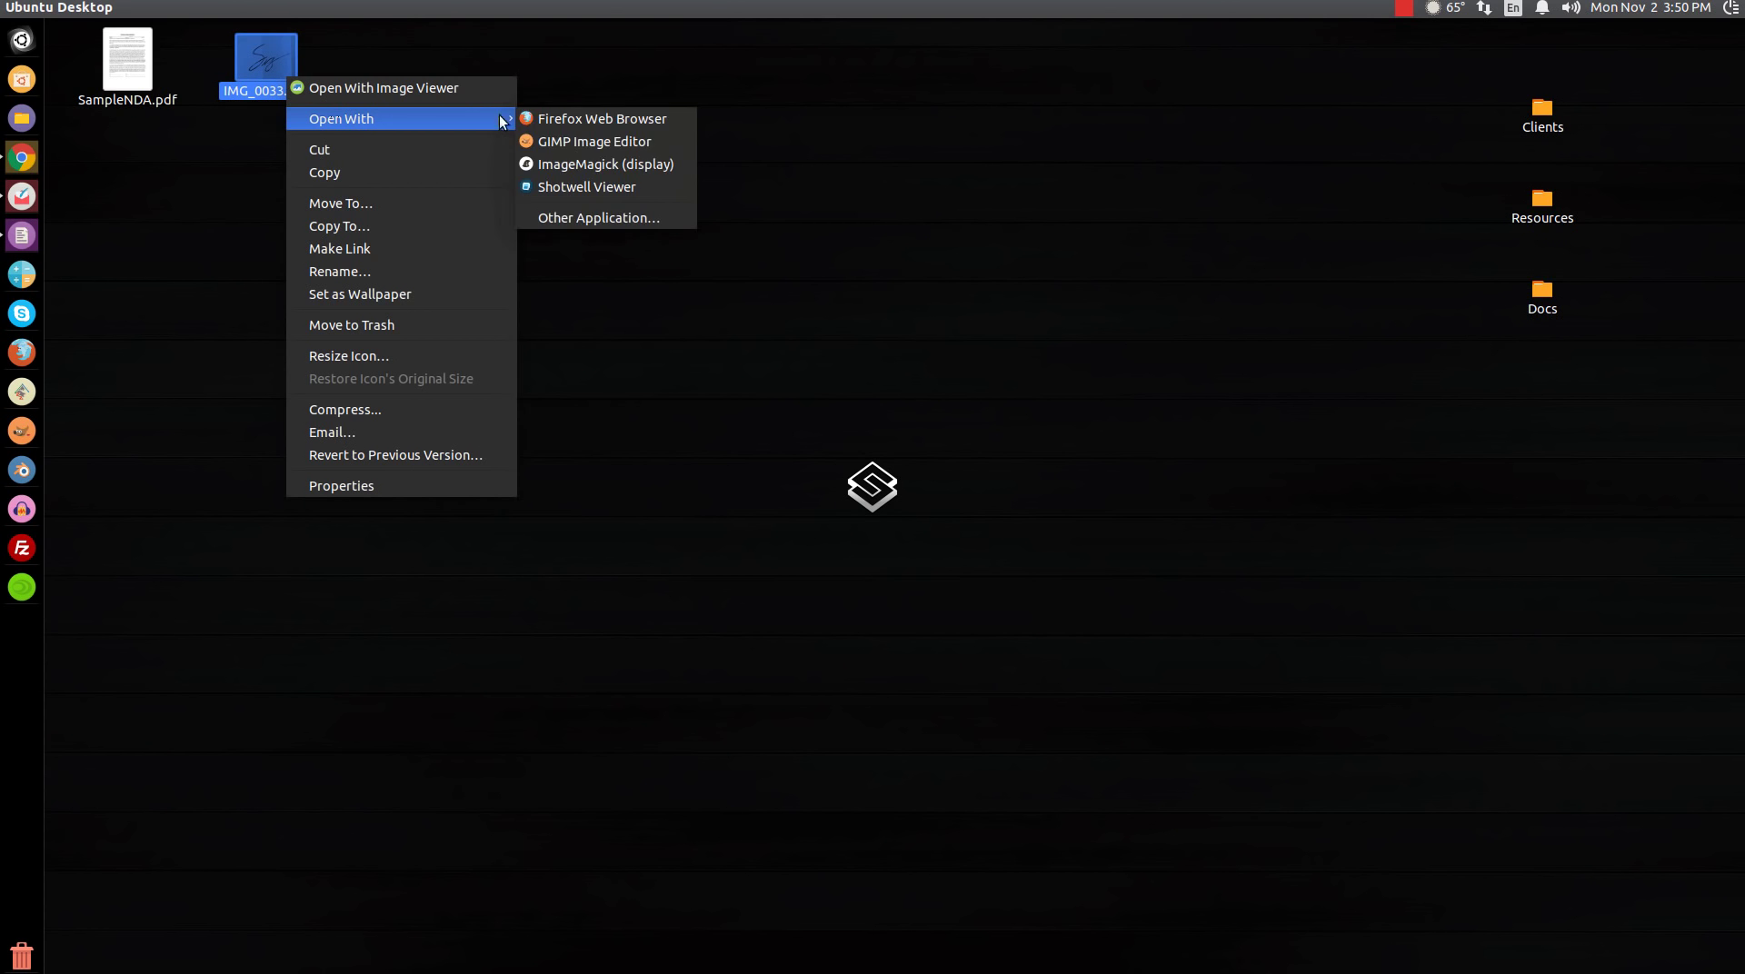
click(564, 141)
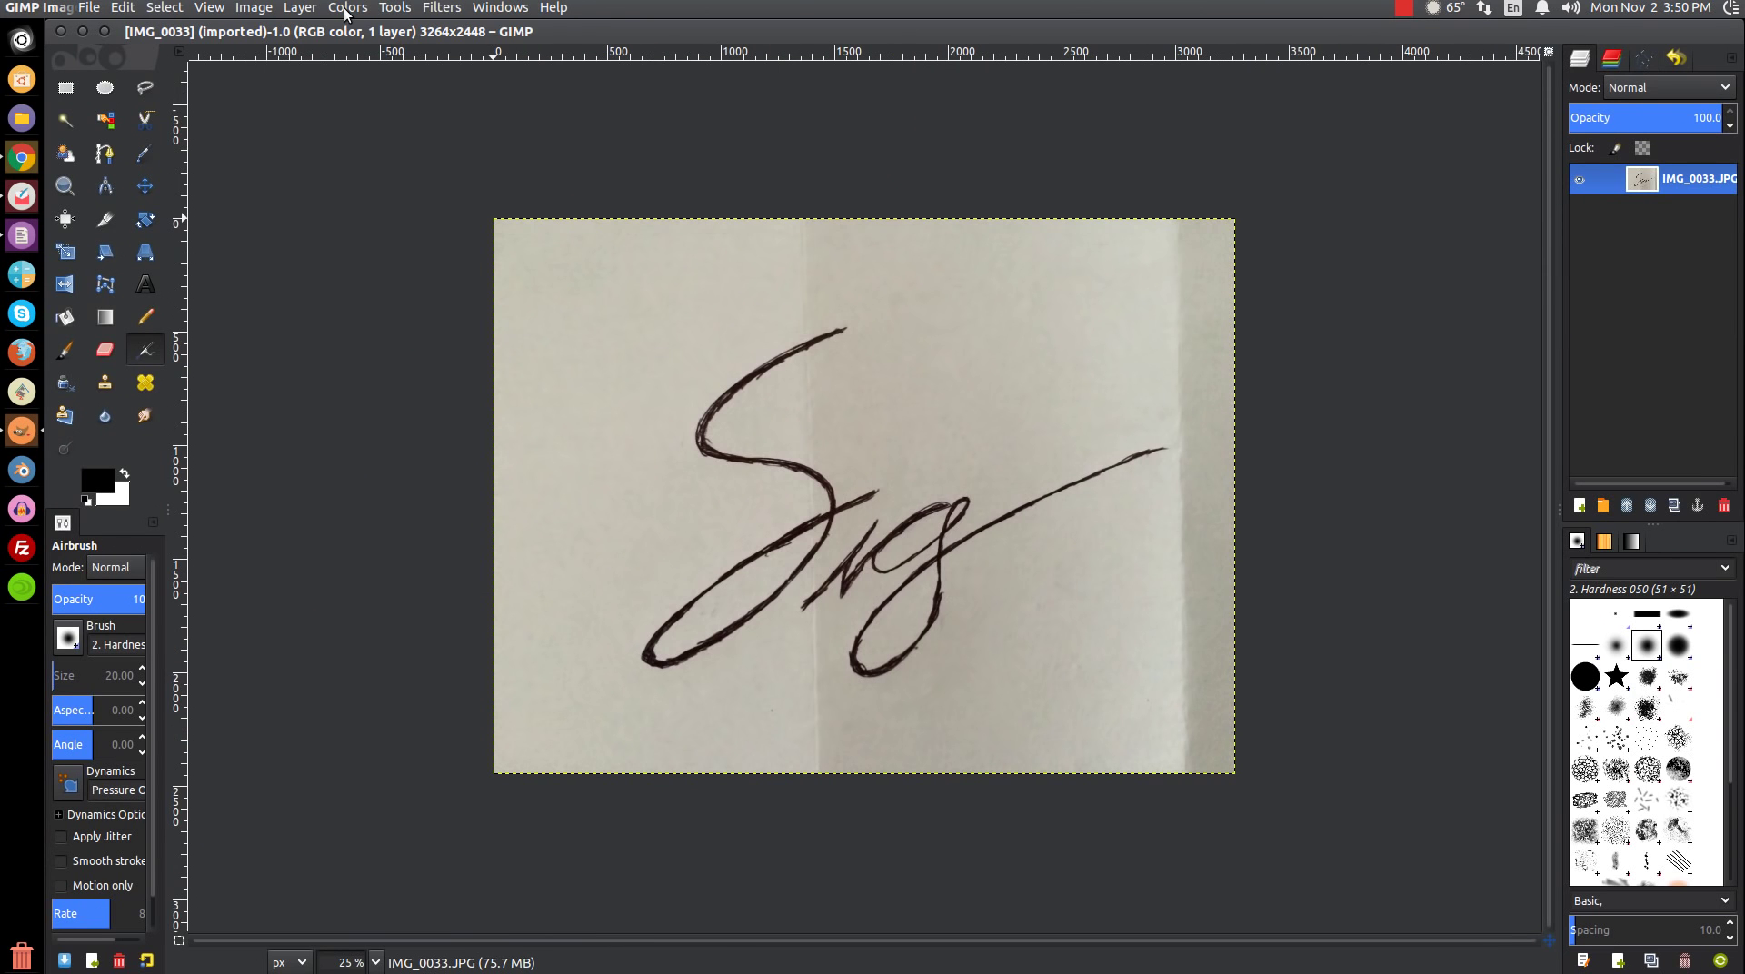
Apply a 127–255 threshold, then invert the colours to white strokes on black
click(346, 11)
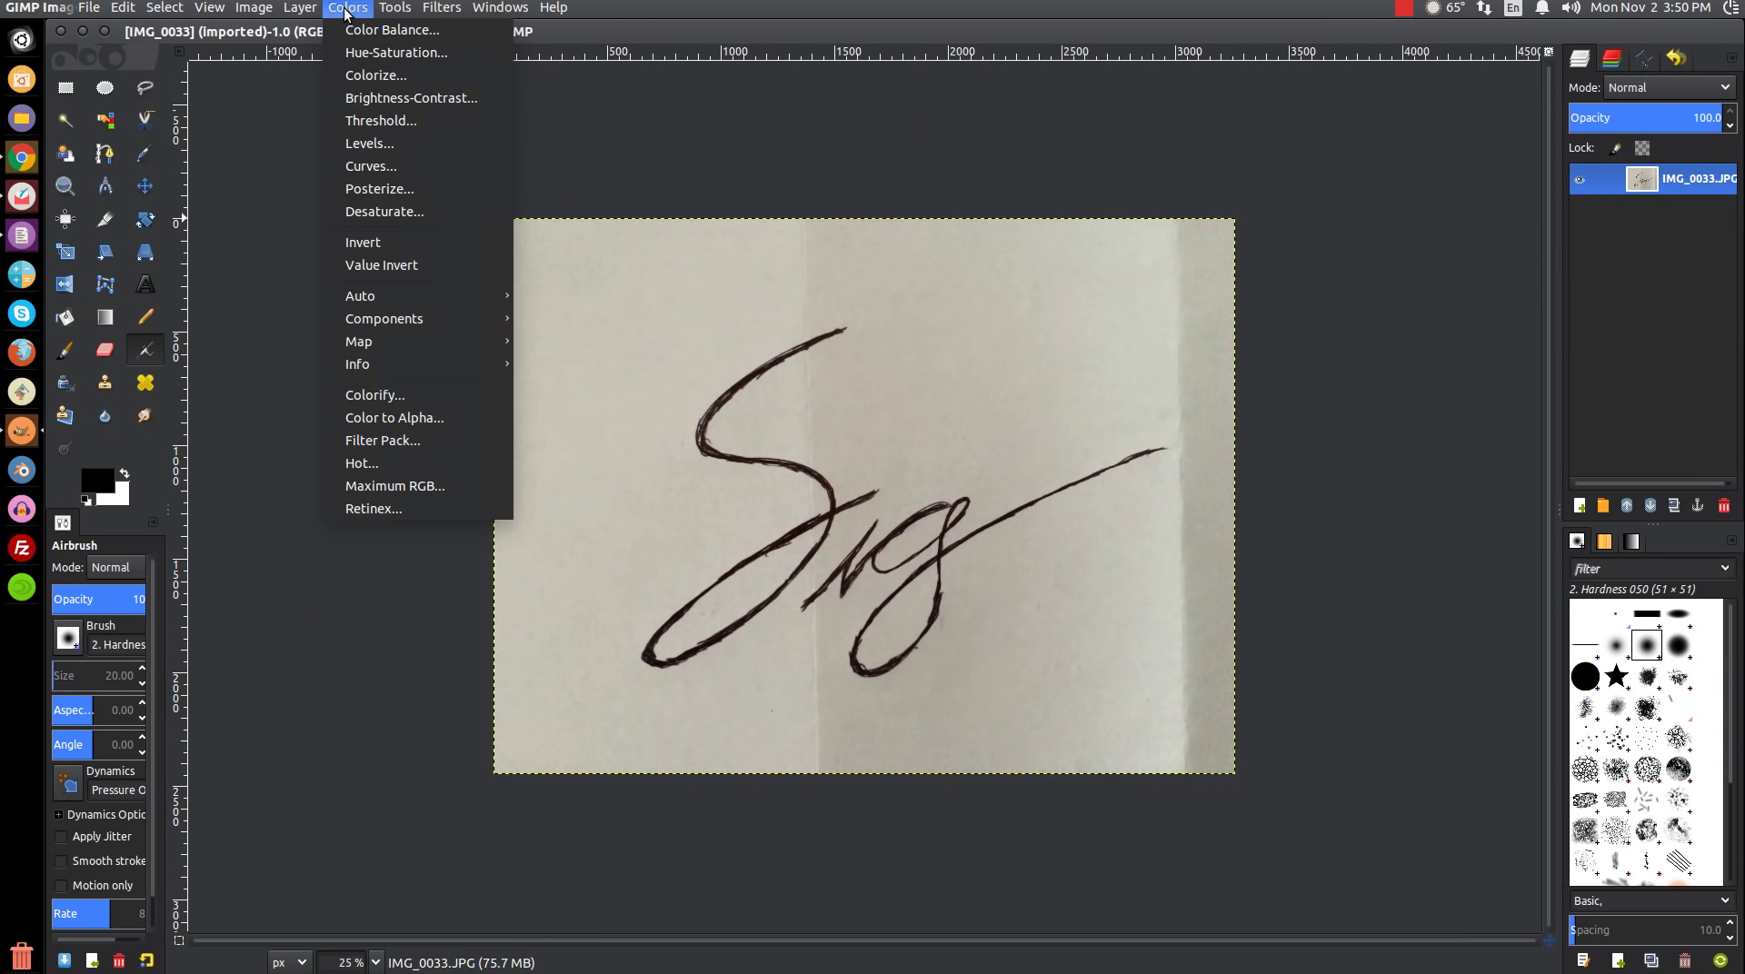
click(398, 121)
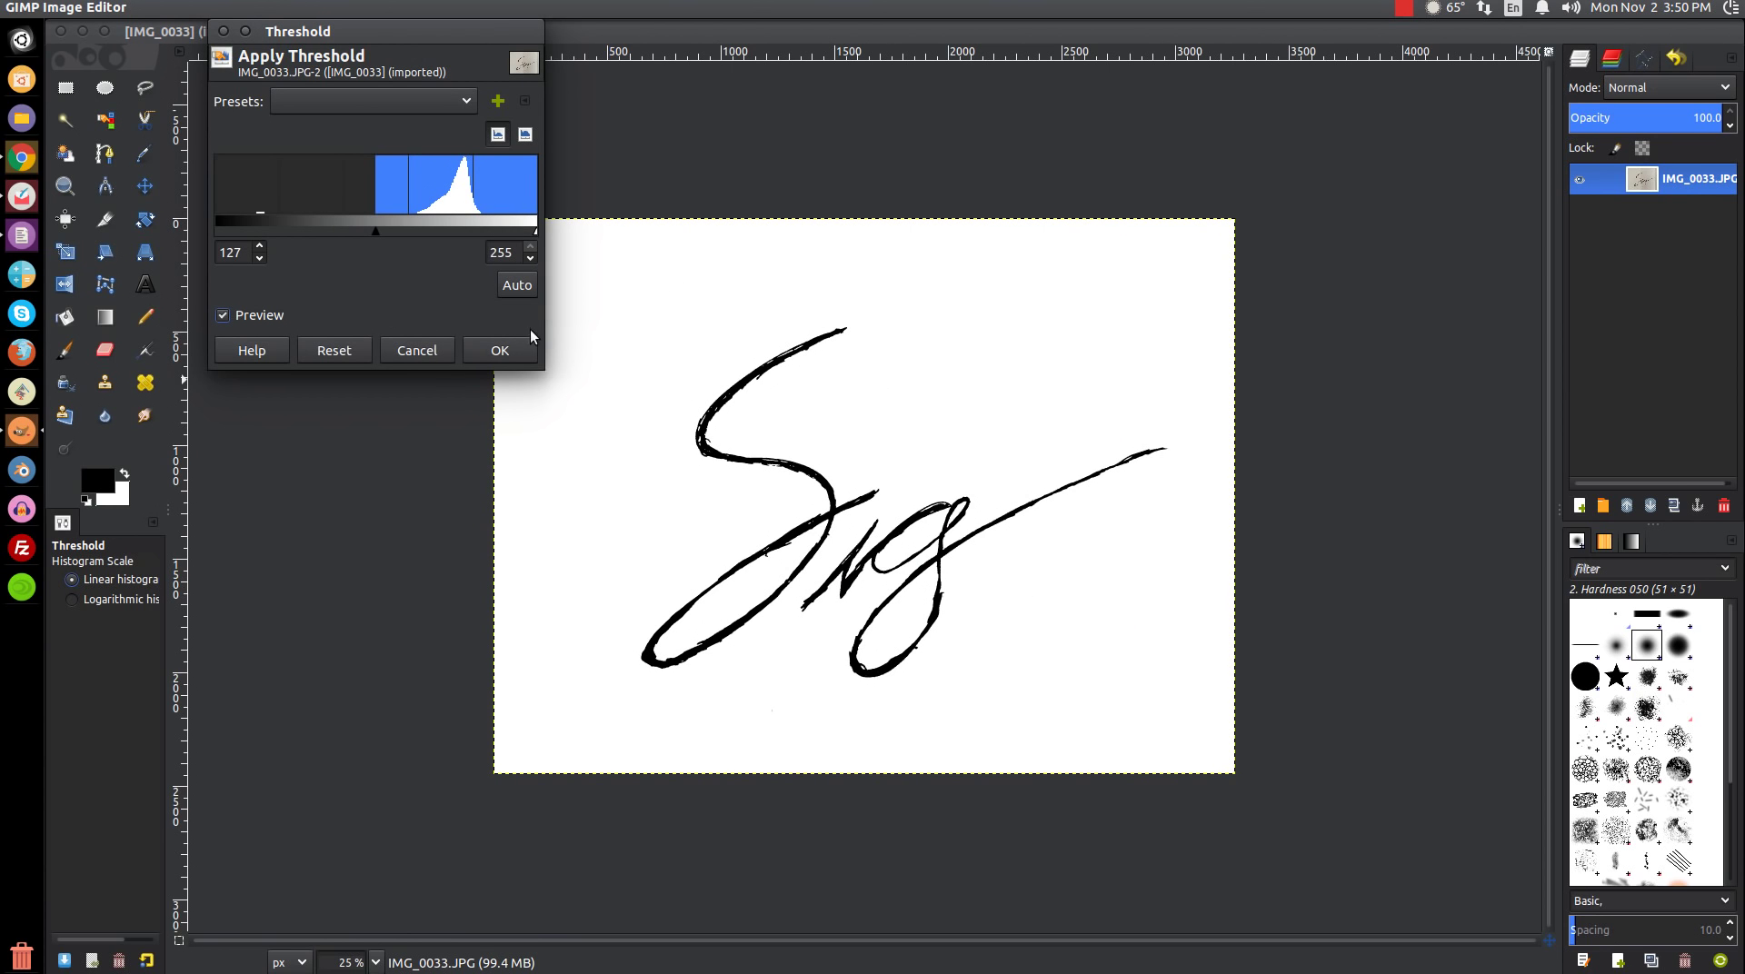
click(499, 353)
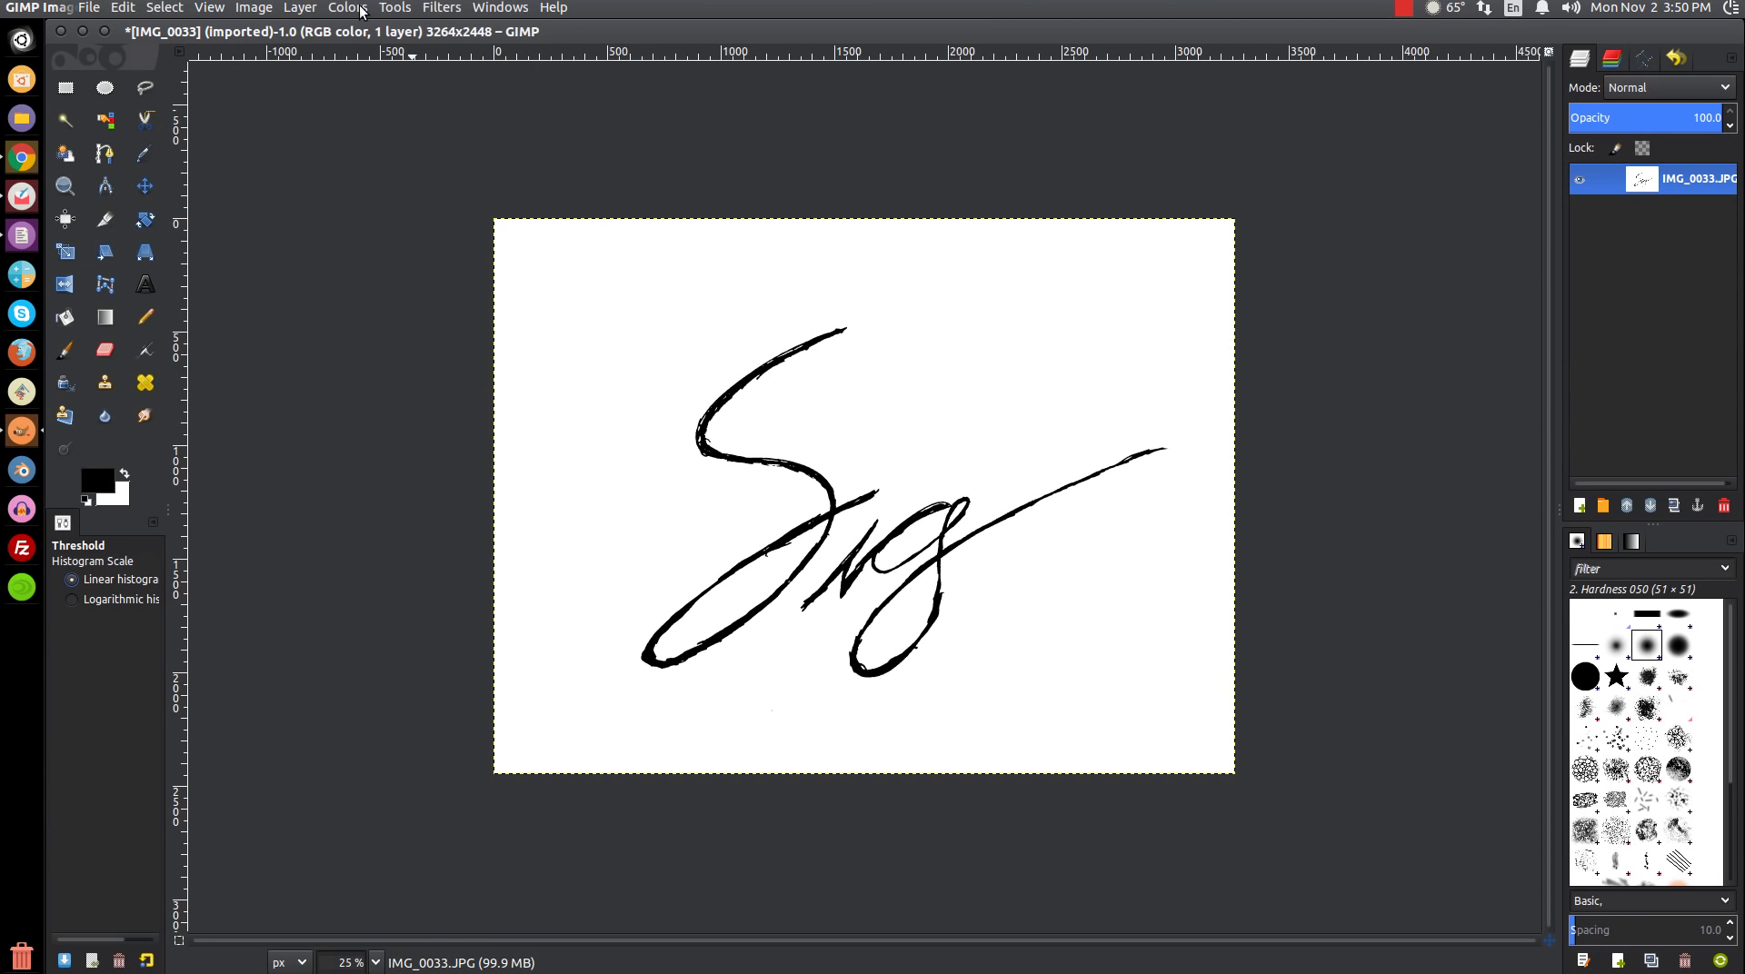
click(347, 7)
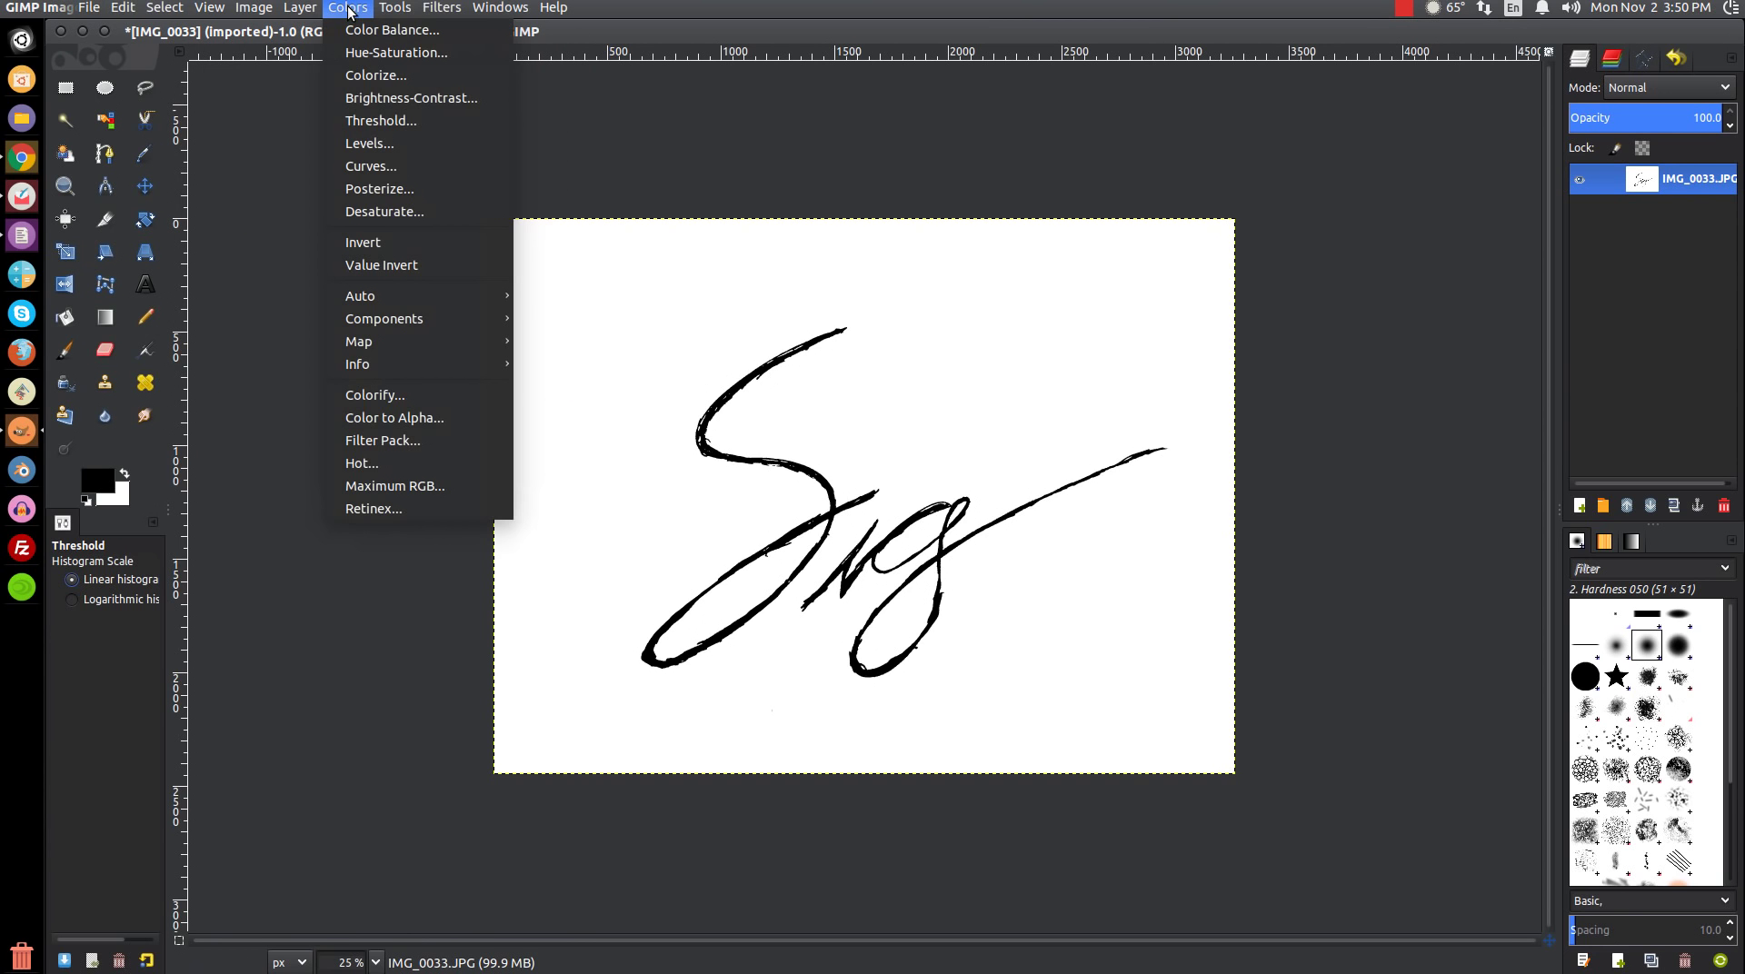
click(404, 247)
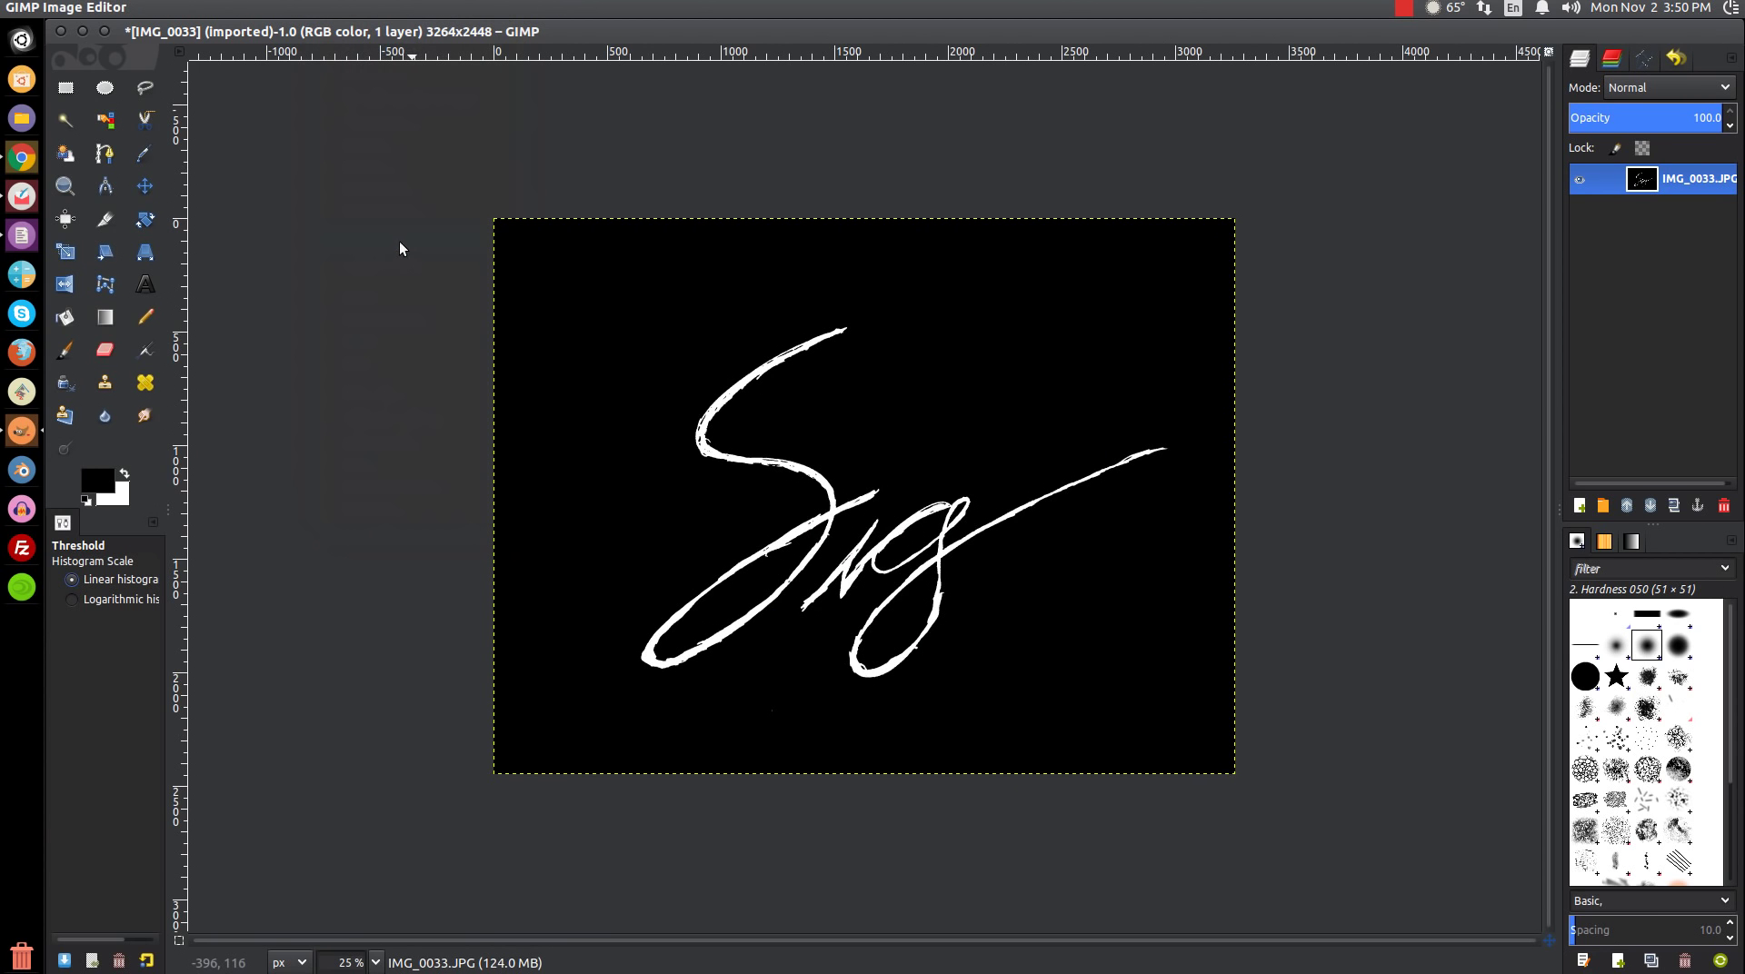
In Export As, choose PNG image as the file type for IMG_0033
click(89, 7)
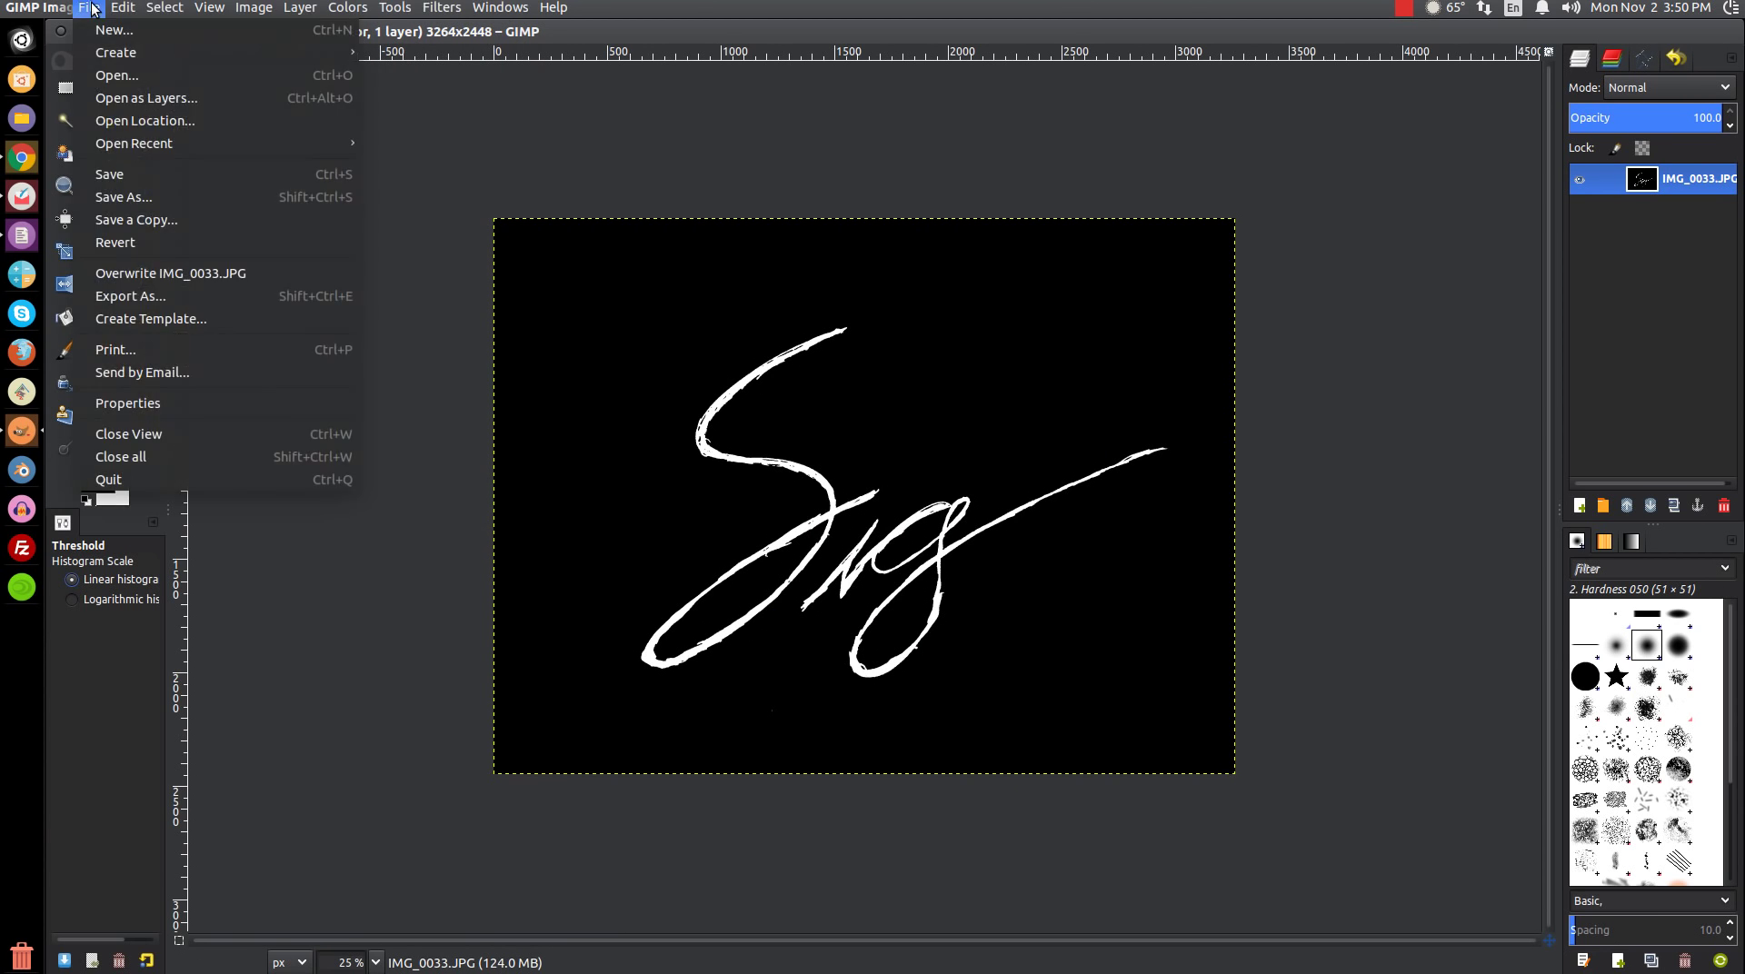
click(157, 295)
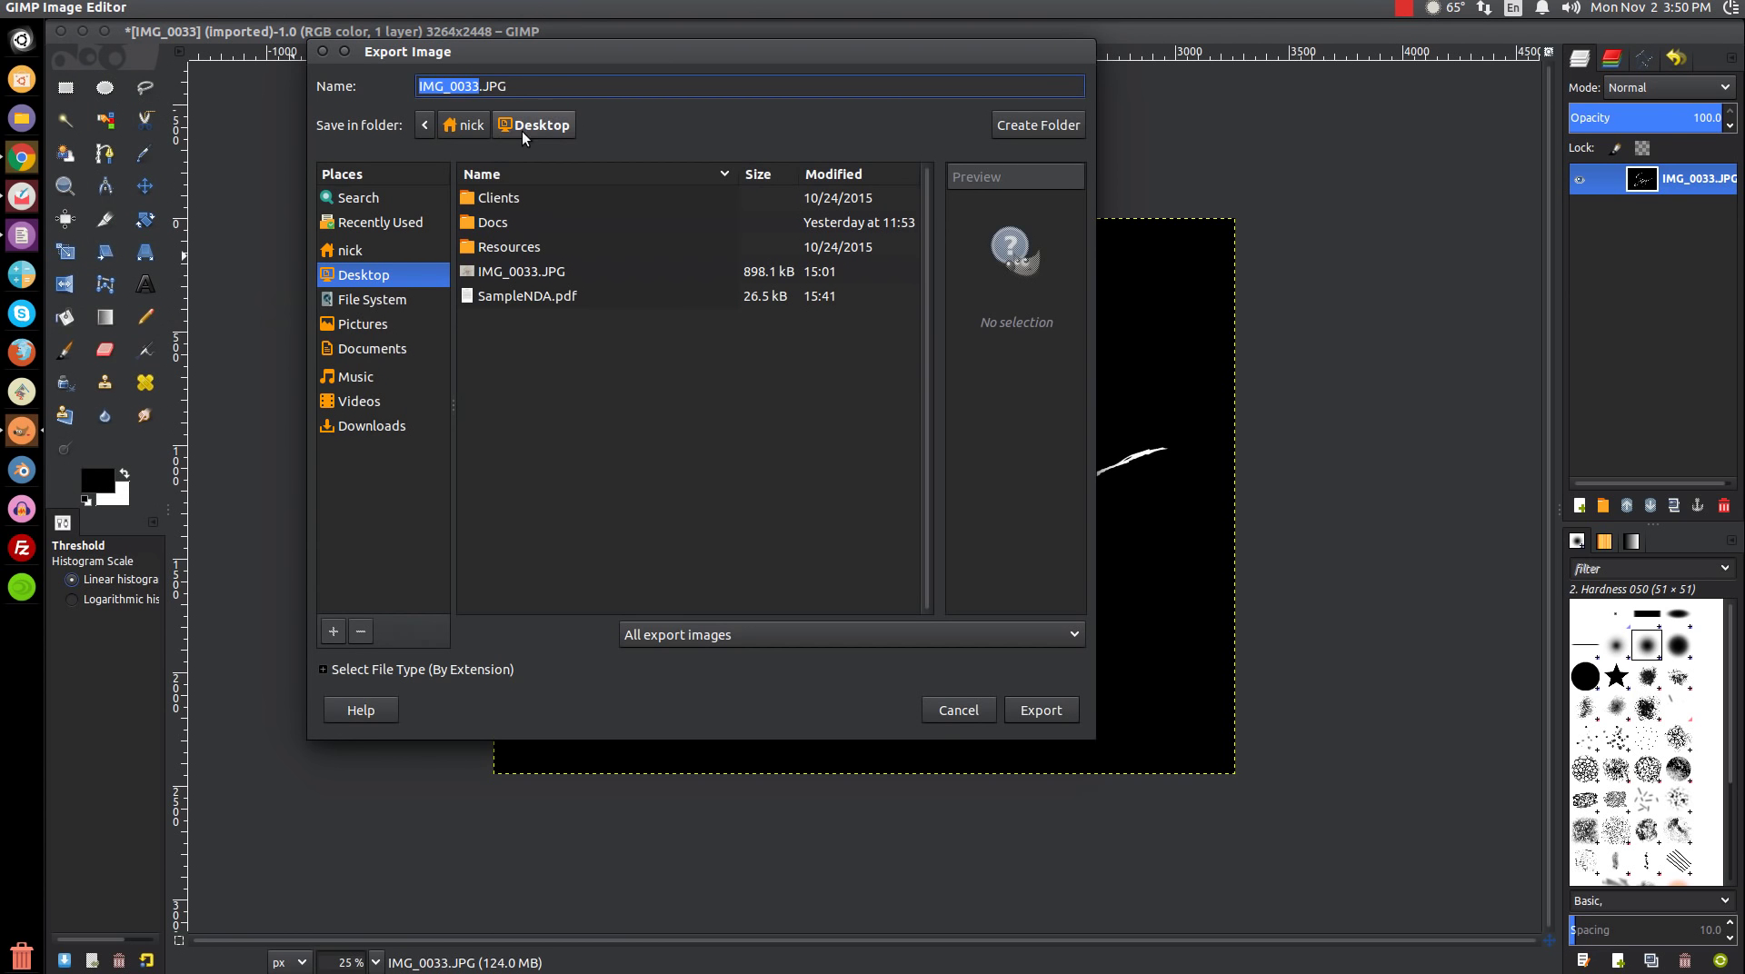
click(437, 670)
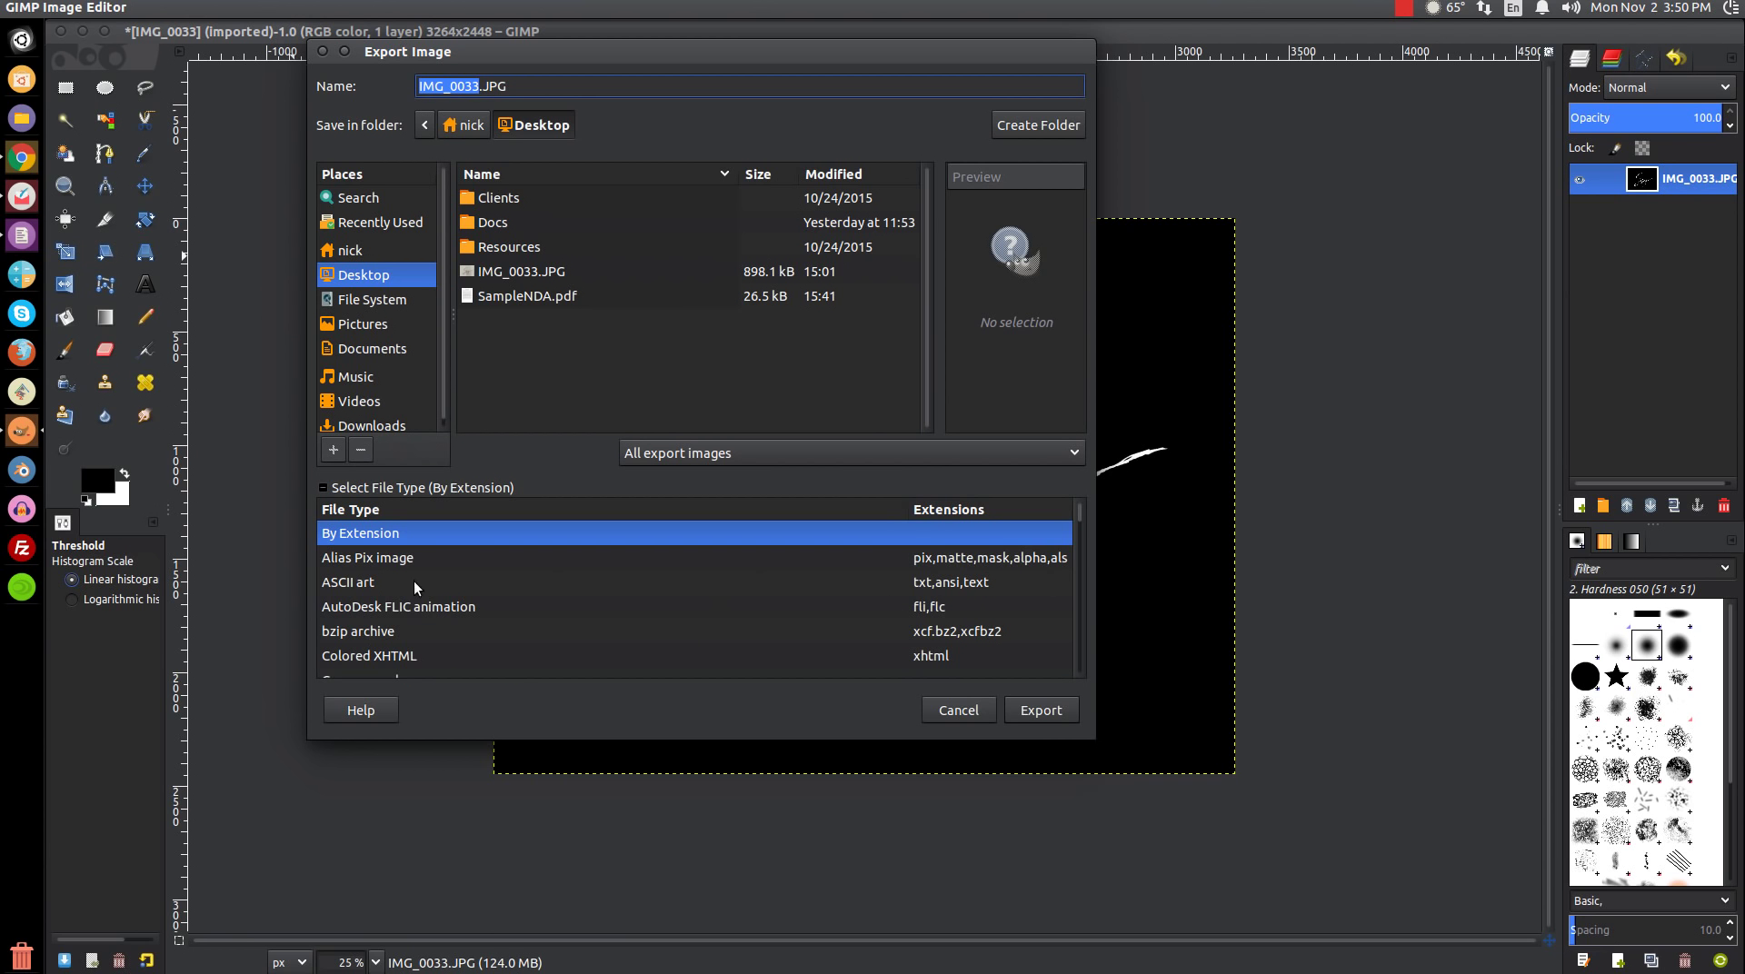
scroll(856, 570, down, 8)
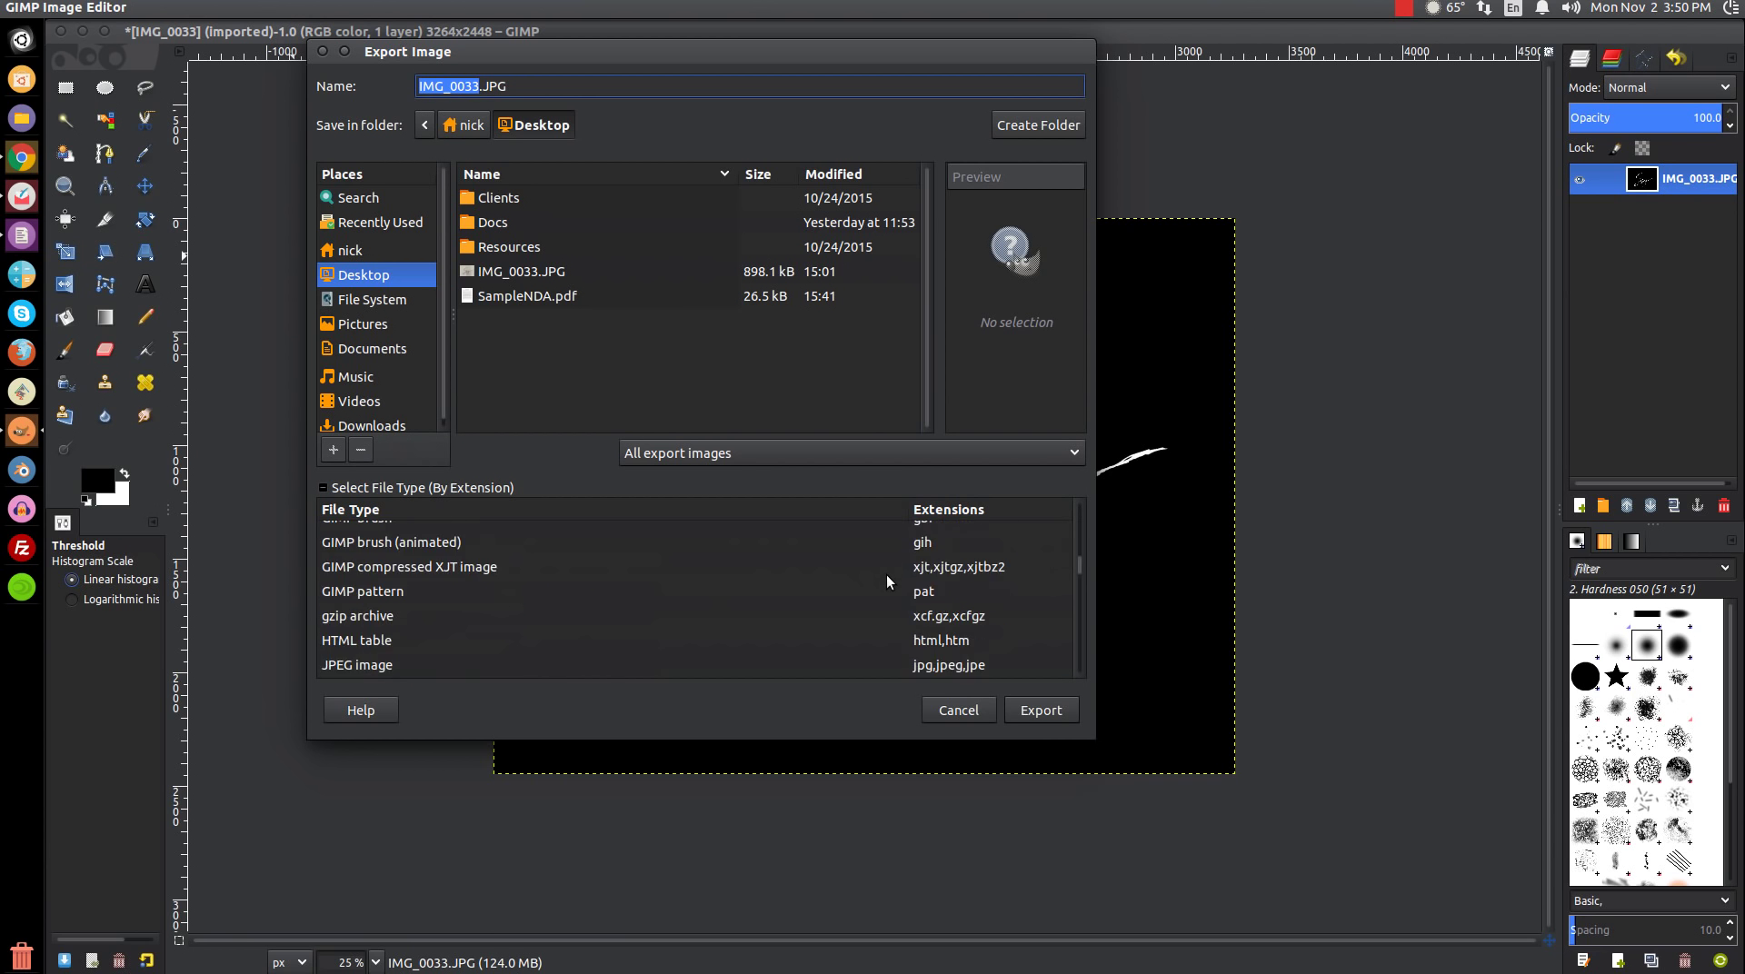
scroll(886, 574, up, 2)
scroll(902, 636, down, 3)
scroll(903, 640, down, 2)
click(940, 608)
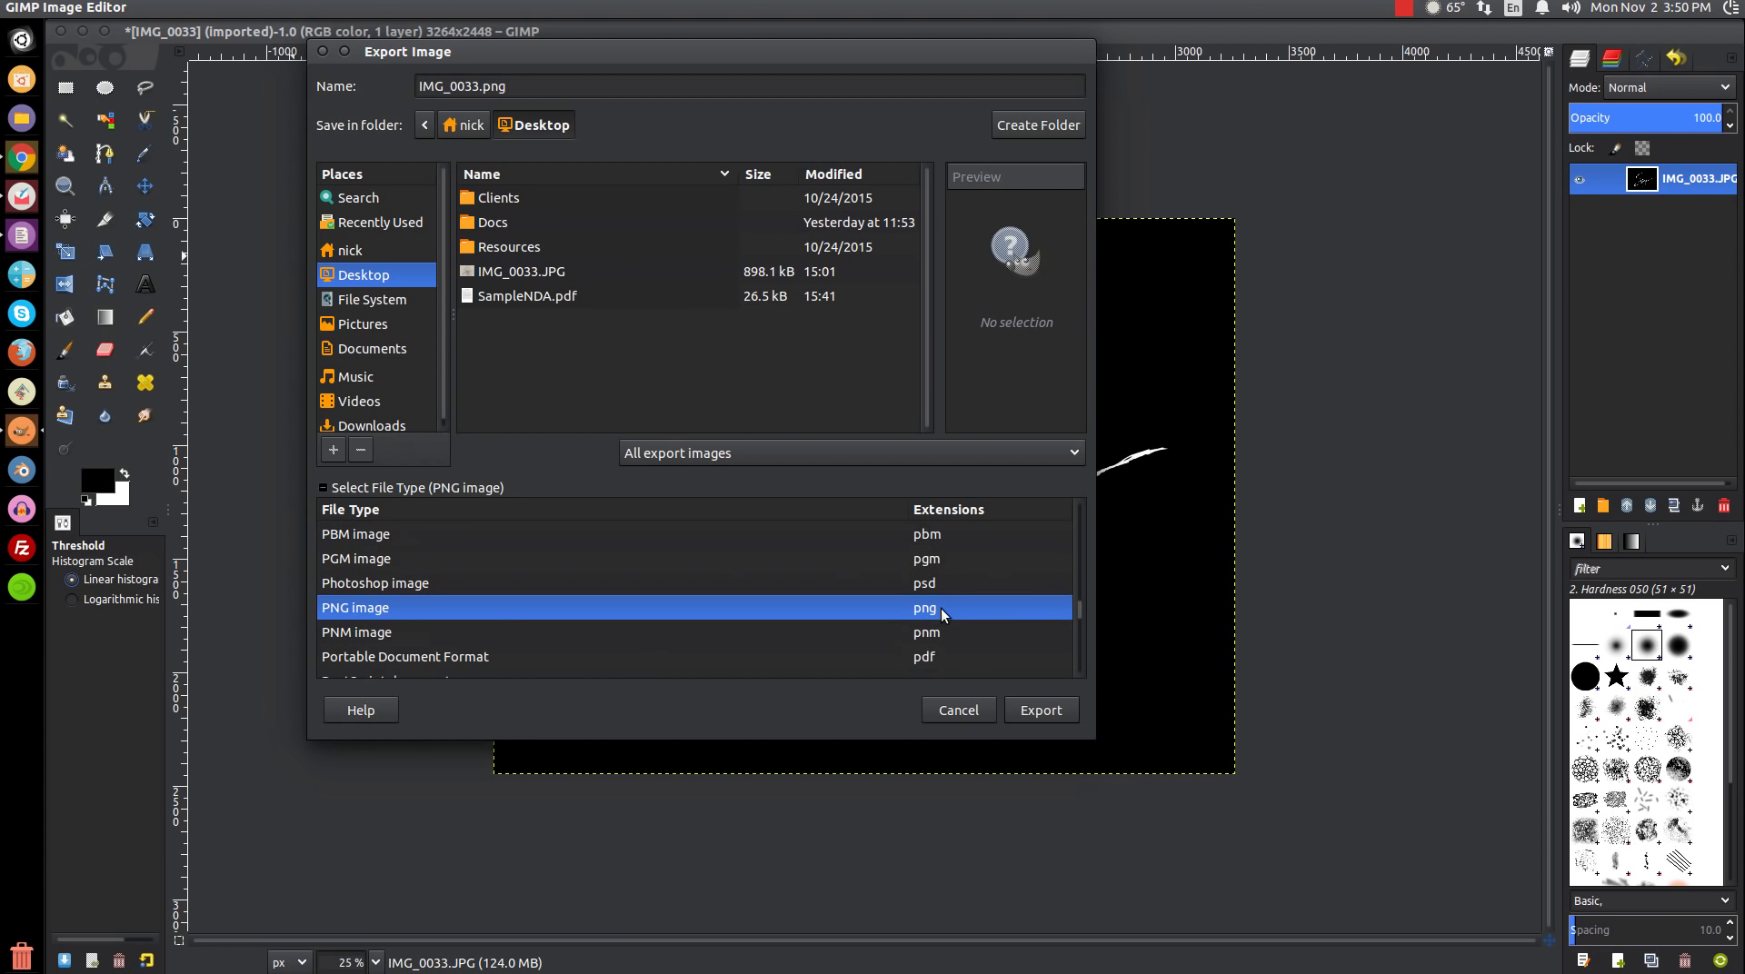
Export IMG_0033.png to the Desktop with default PNG settings and quit GIMP, discarding changes
click(1039, 710)
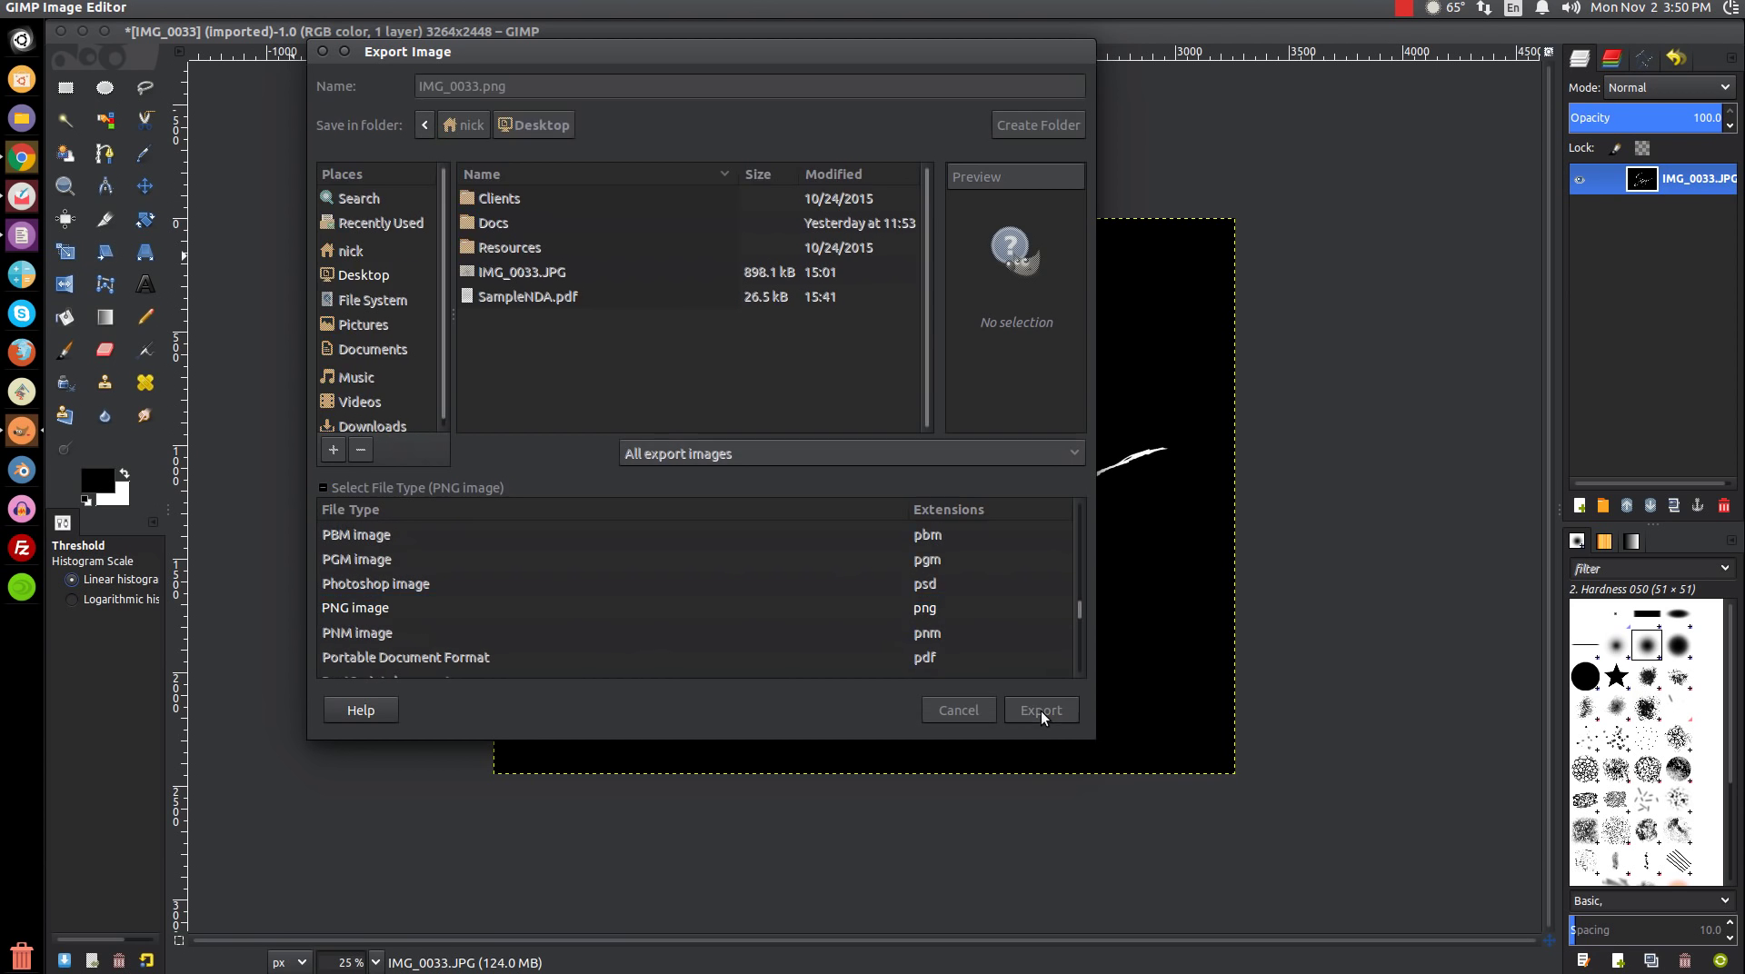
click(805, 499)
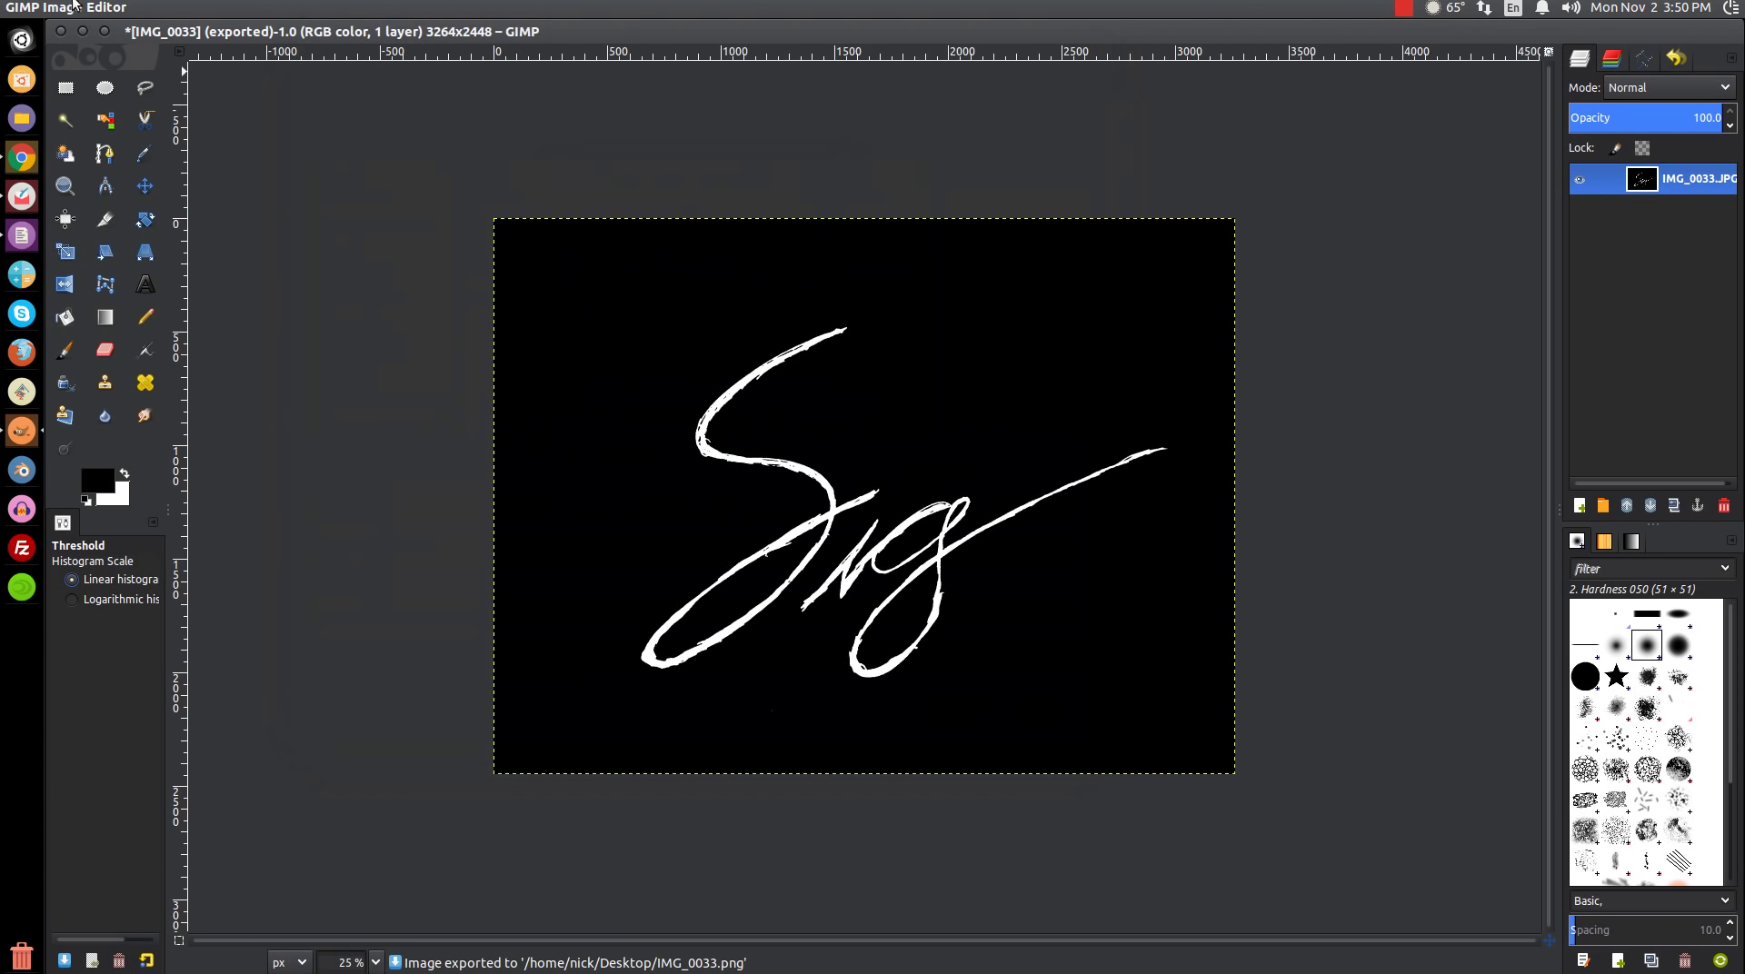
click(61, 30)
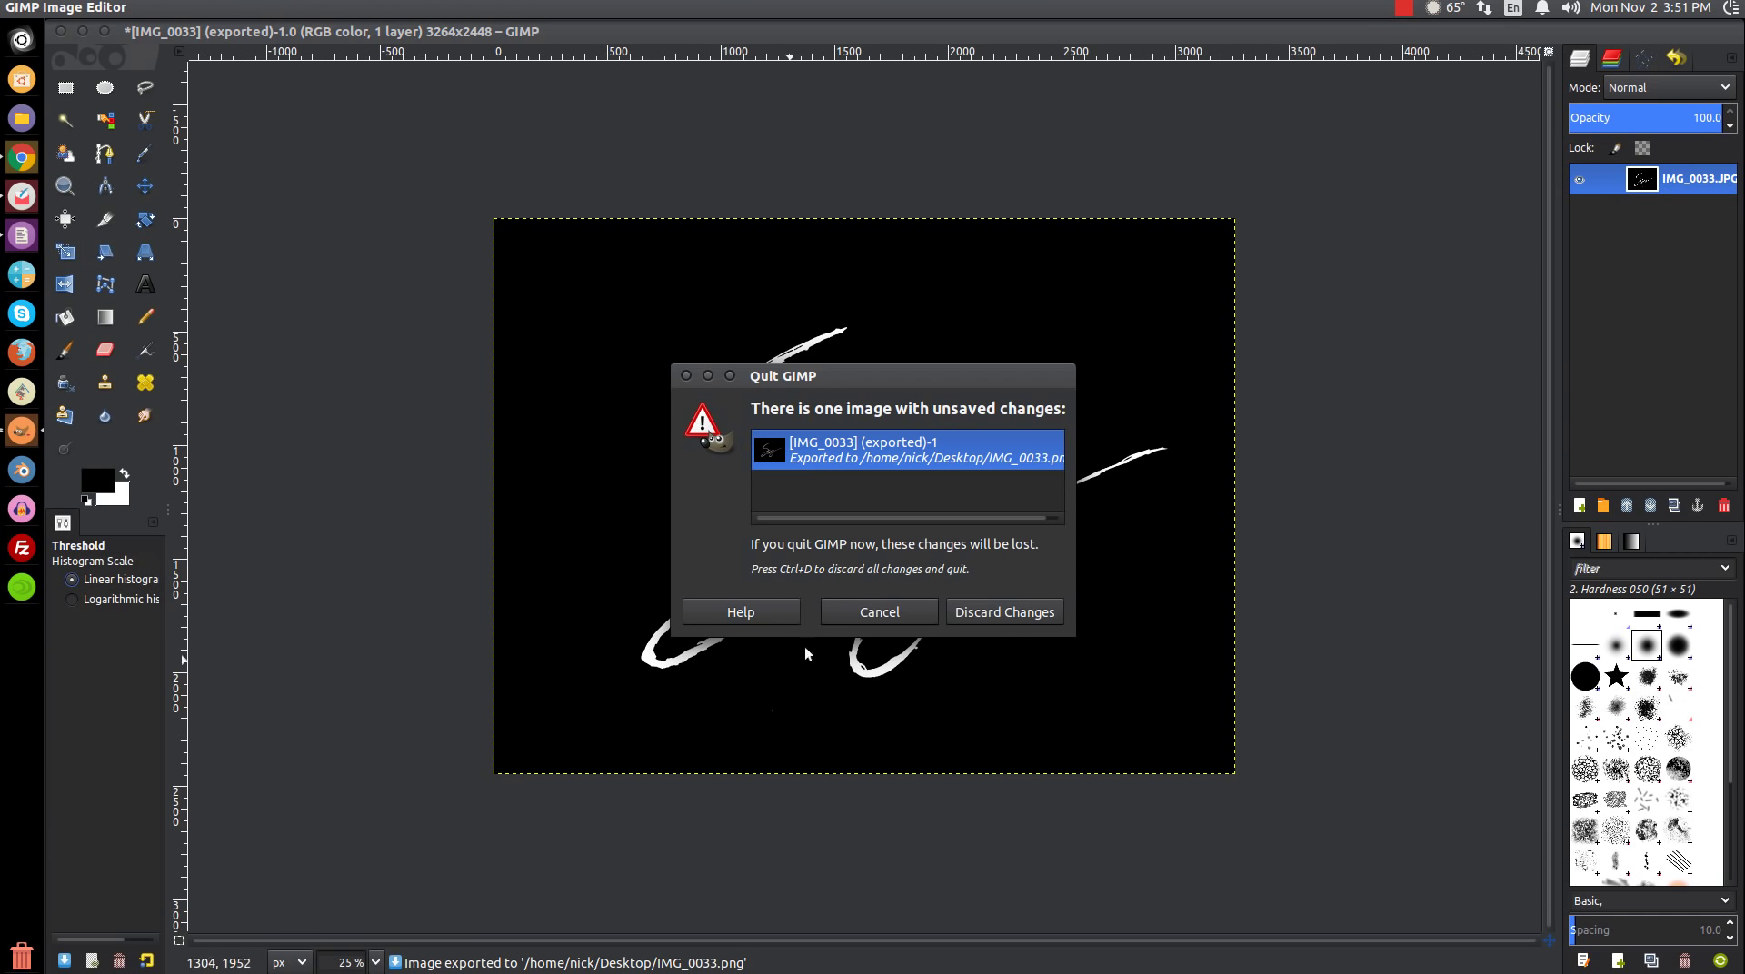
click(1003, 611)
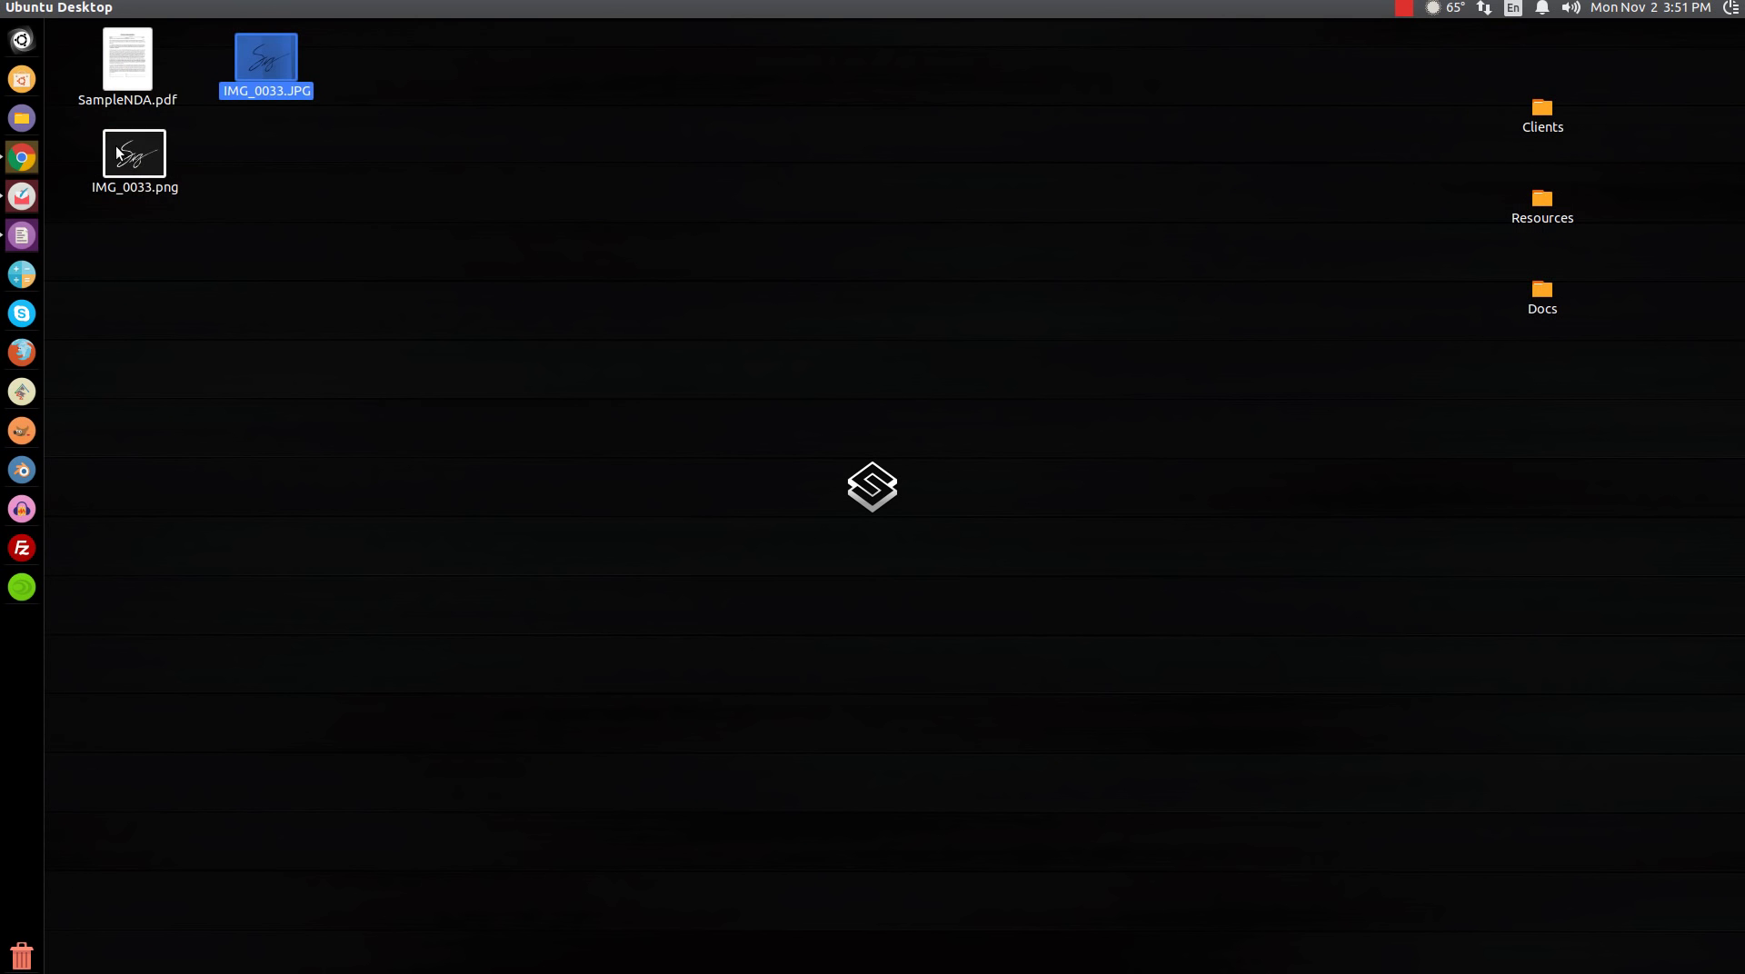
Check the exported IMG_0033.png, then launch Inkscape and enlarge its window
double_click(118, 153)
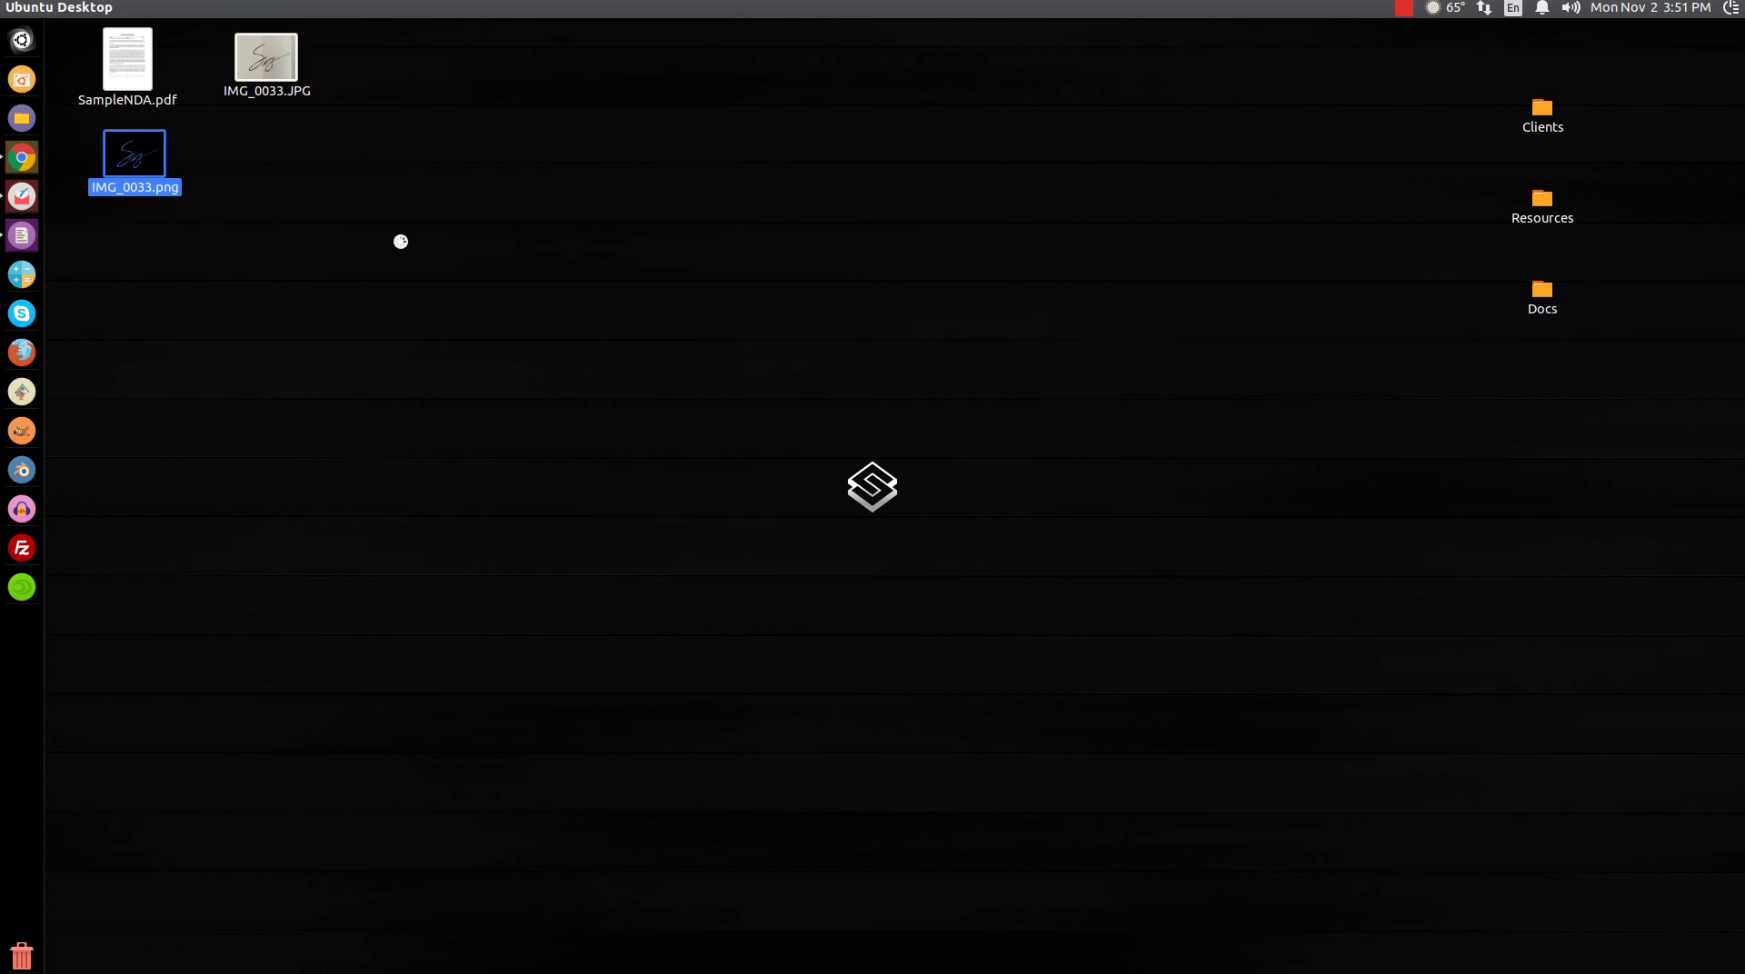
scroll(865, 482, up, 4)
click(398, 95)
click(22, 391)
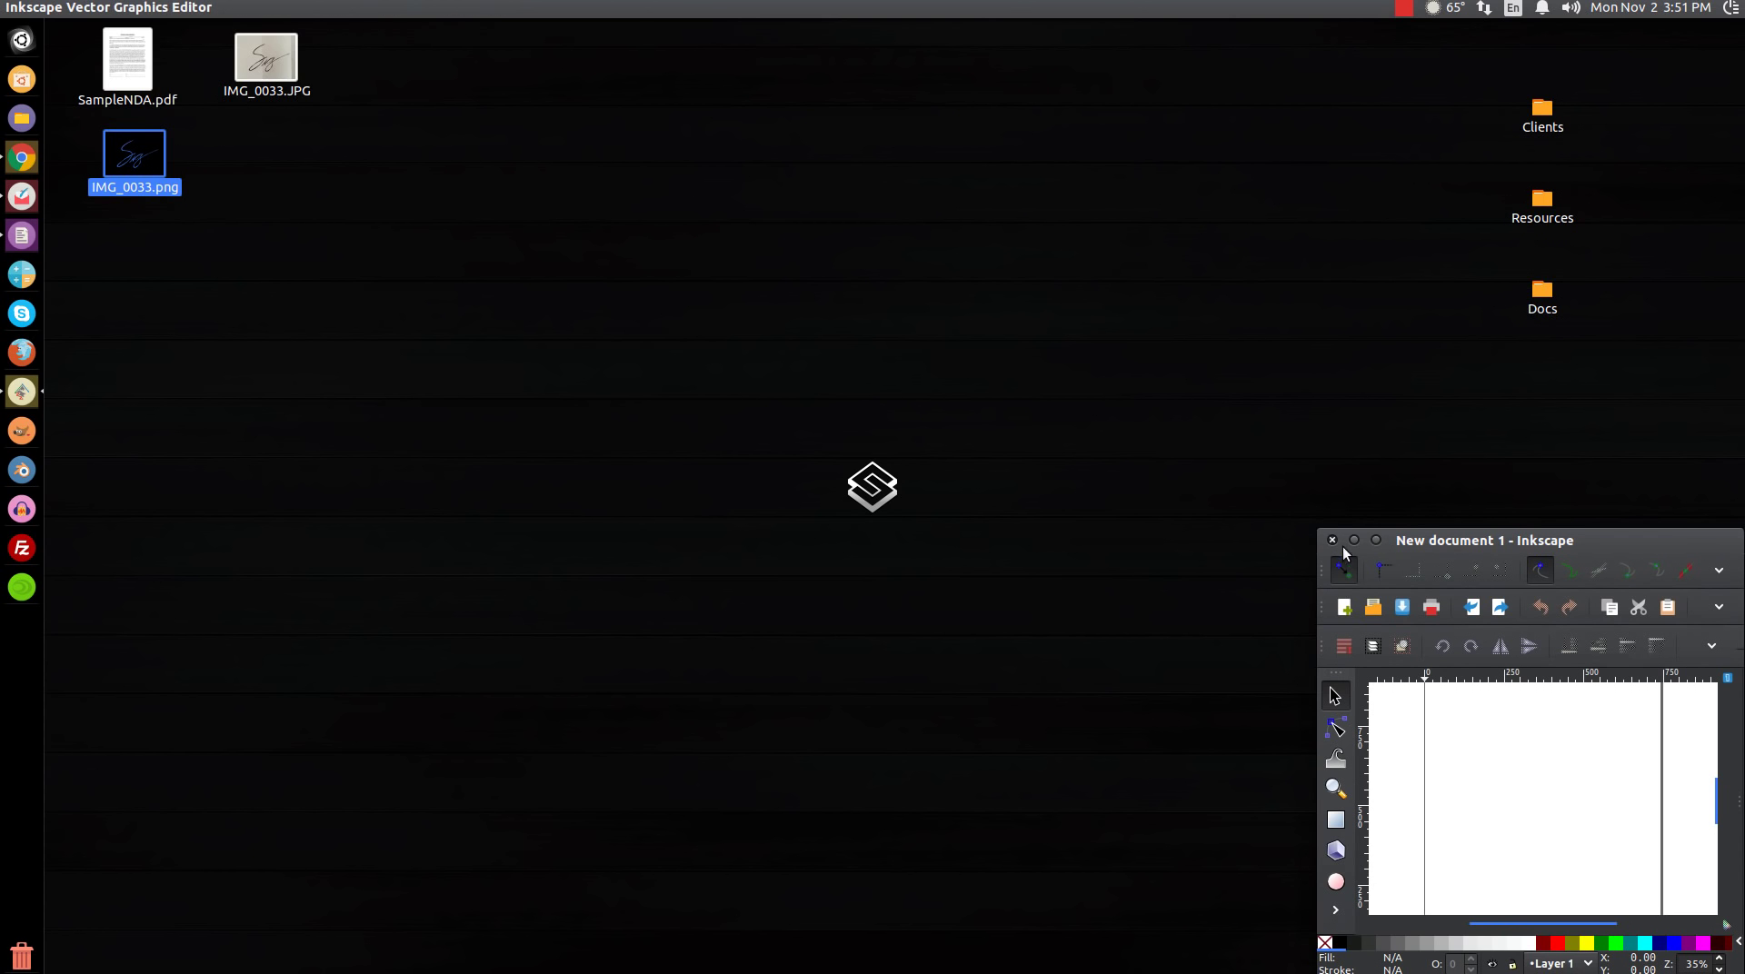
drag(1326, 520, 938, 212)
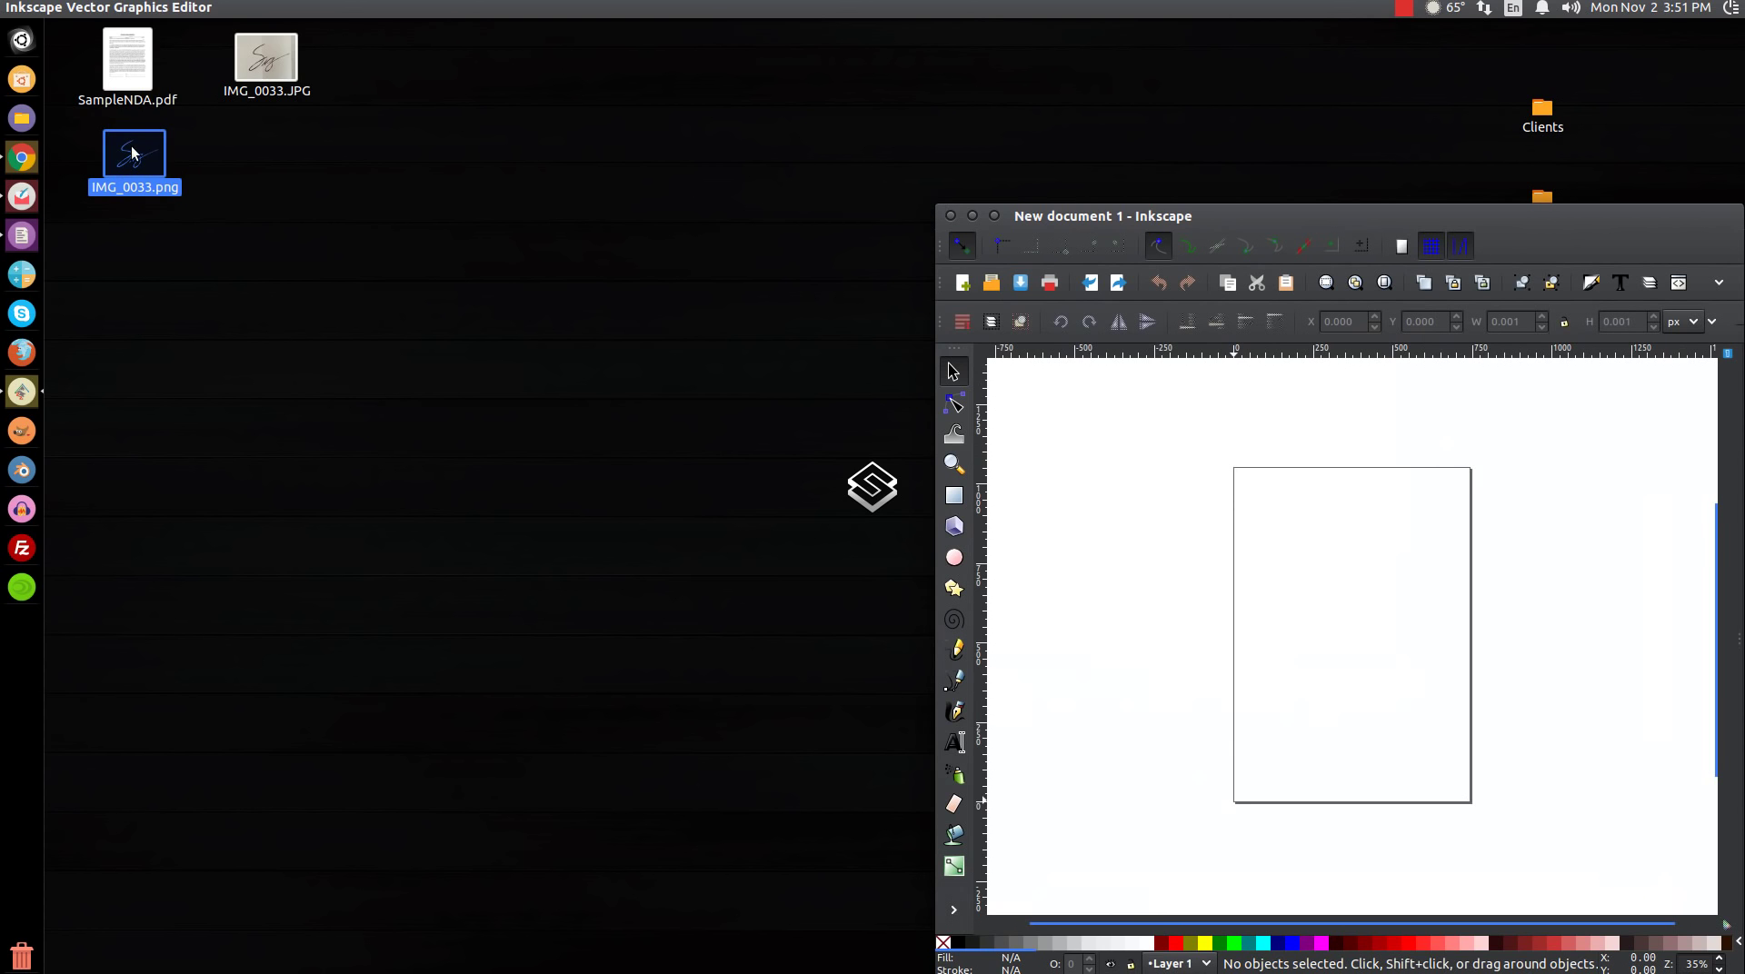
Embed IMG_0033.png onto the canvas and maximize the window with the signature centred in view
drag(133, 153, 1323, 468)
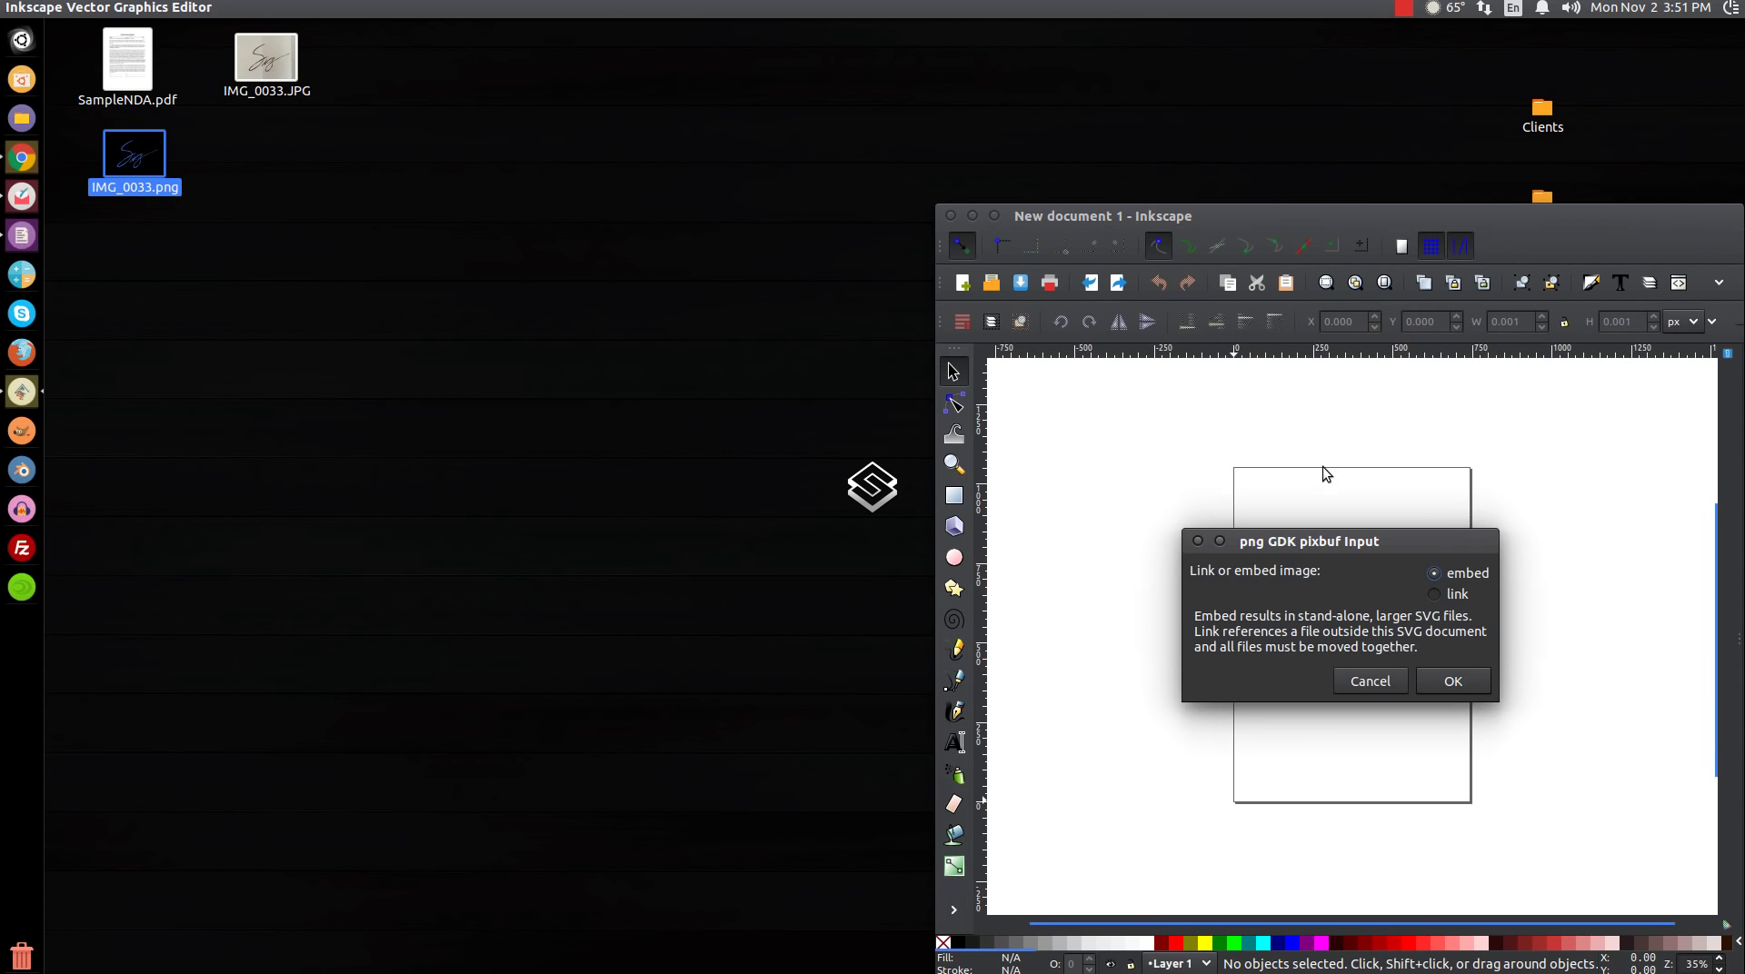
click(1451, 680)
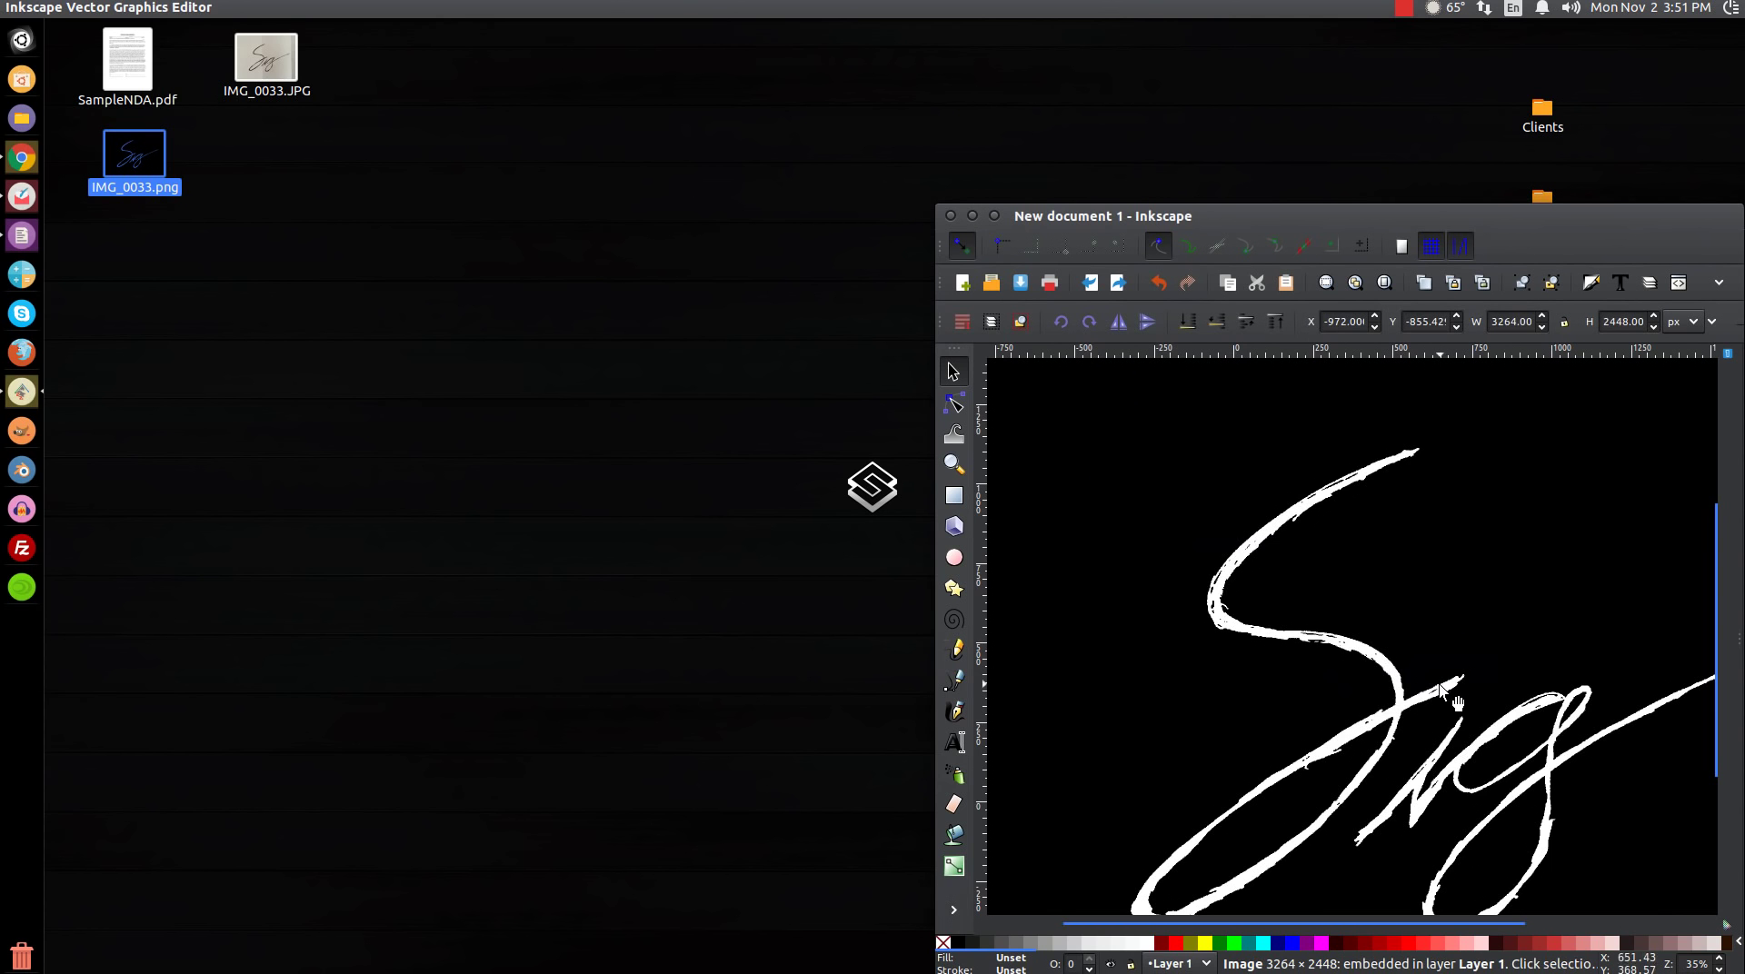
click(995, 216)
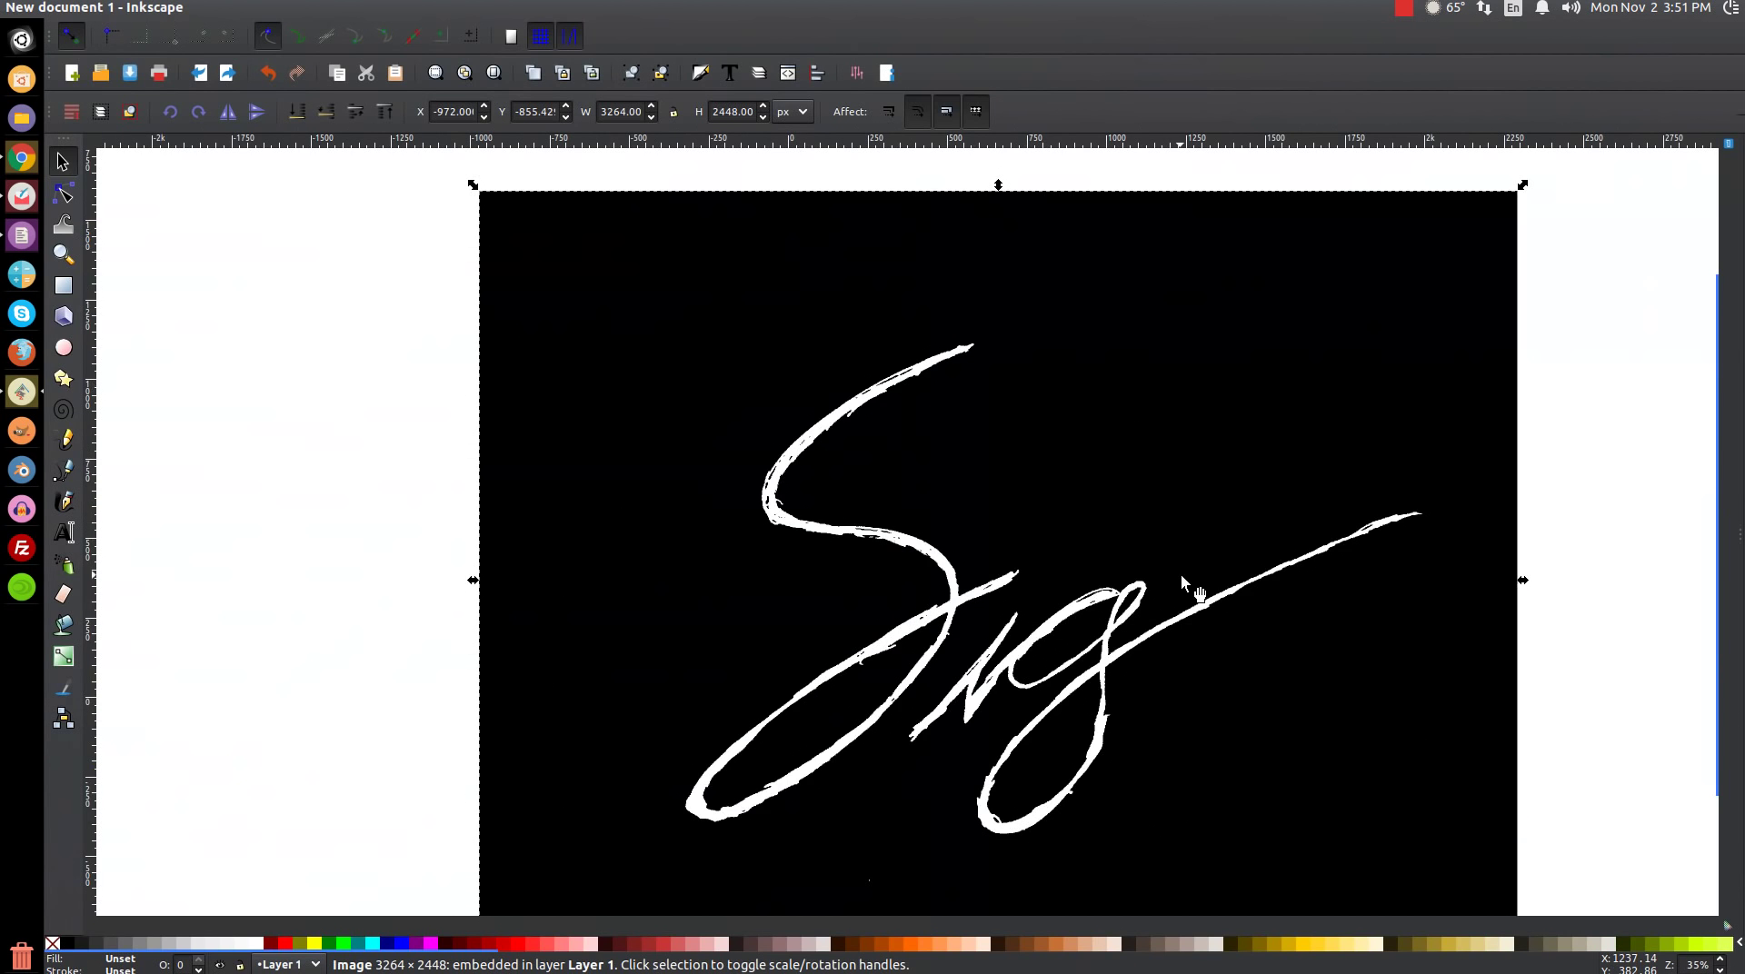
scroll(1177, 571, up, 1)
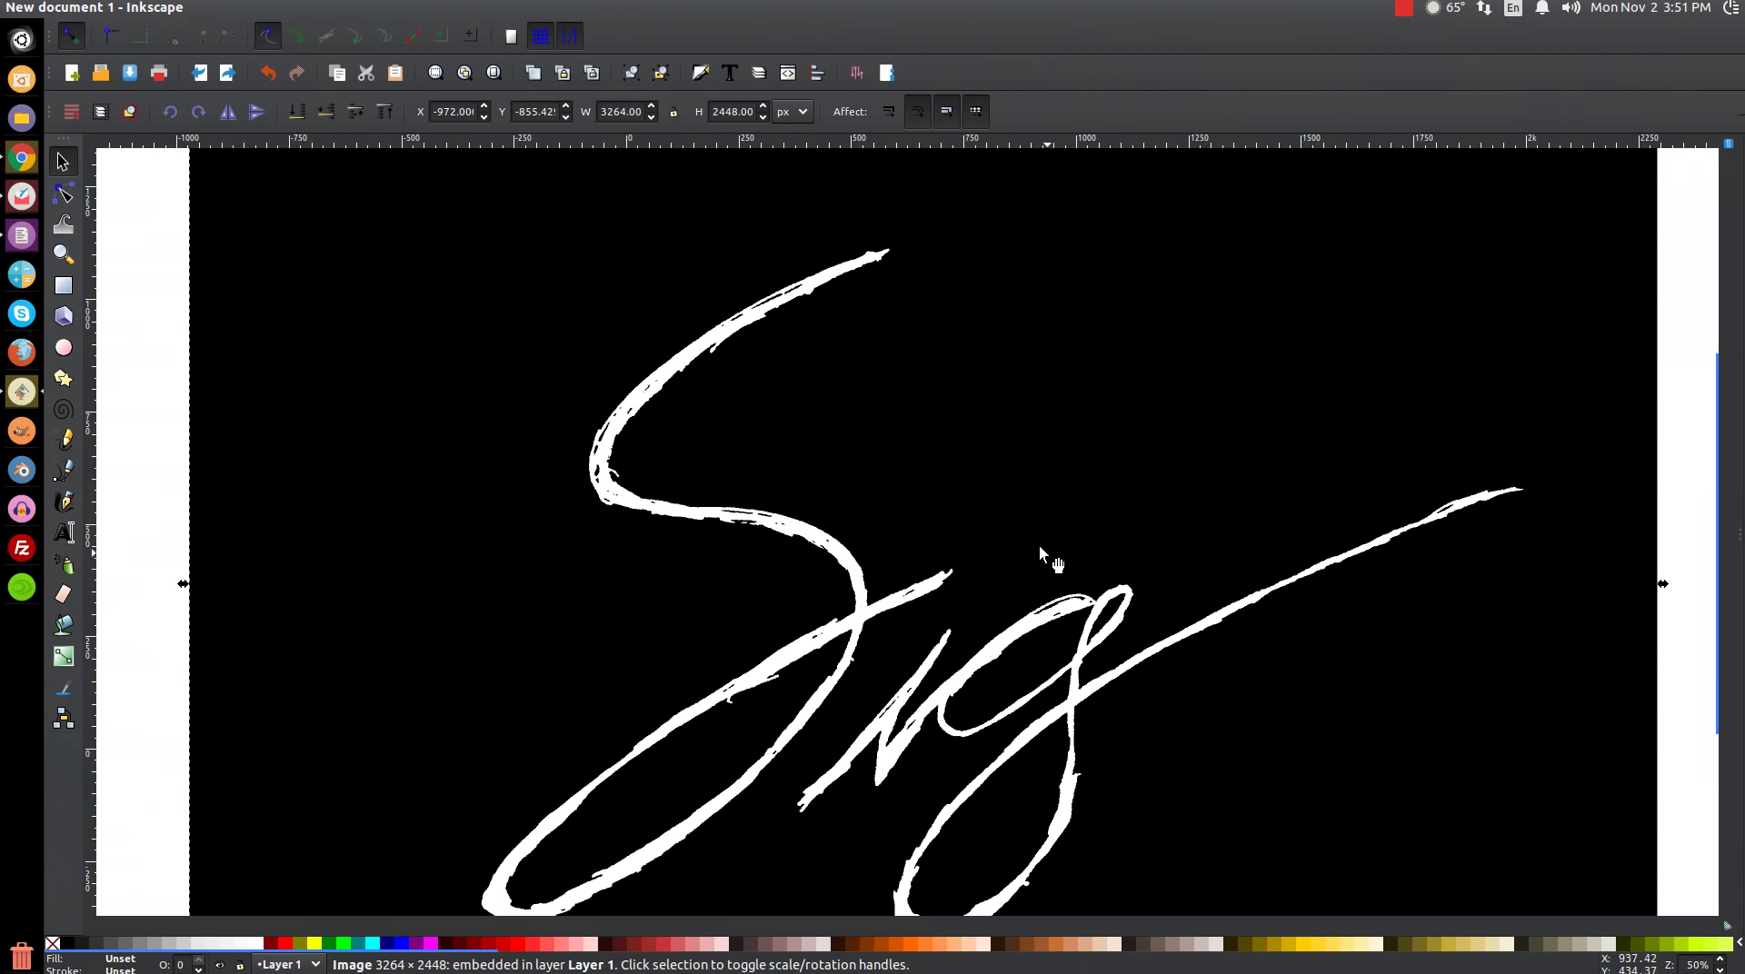
scroll(967, 504, down, 2)
mouse_move(1097, 554)
mouse_down()
mouse_move(927, 505)
mouse_move(886, 520)
mouse_up()
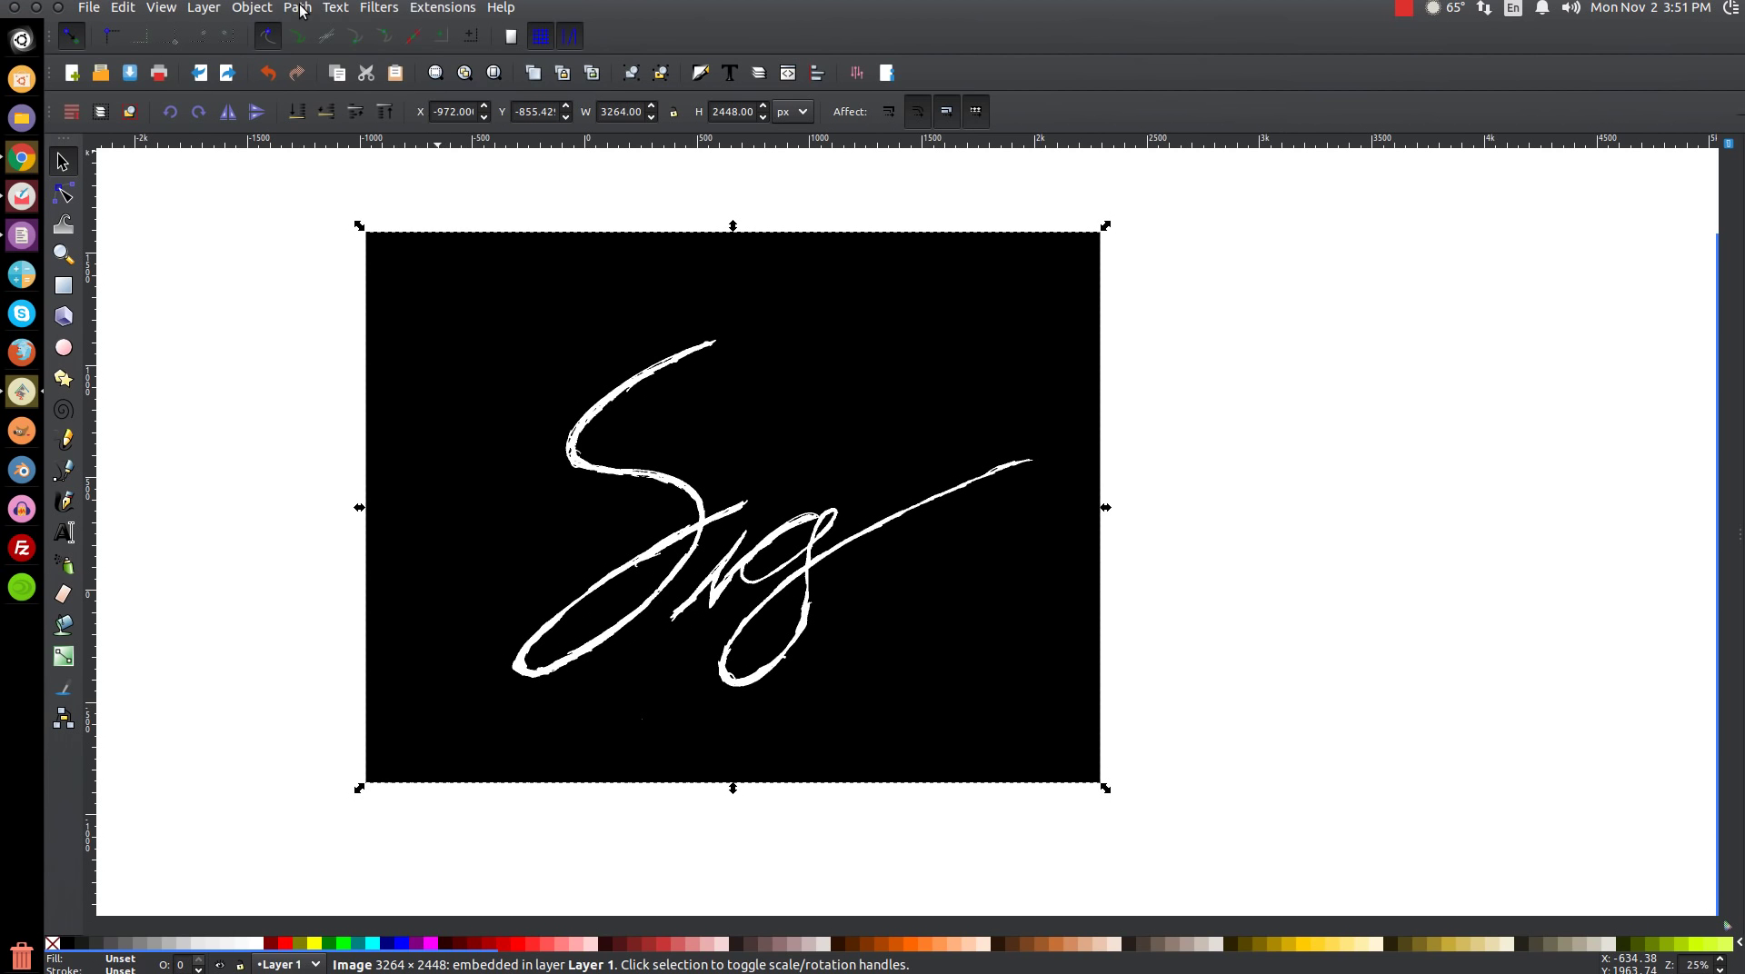
Trace the bitmap using 2-colour quantization with Invert image checked, previewing before running it
click(299, 8)
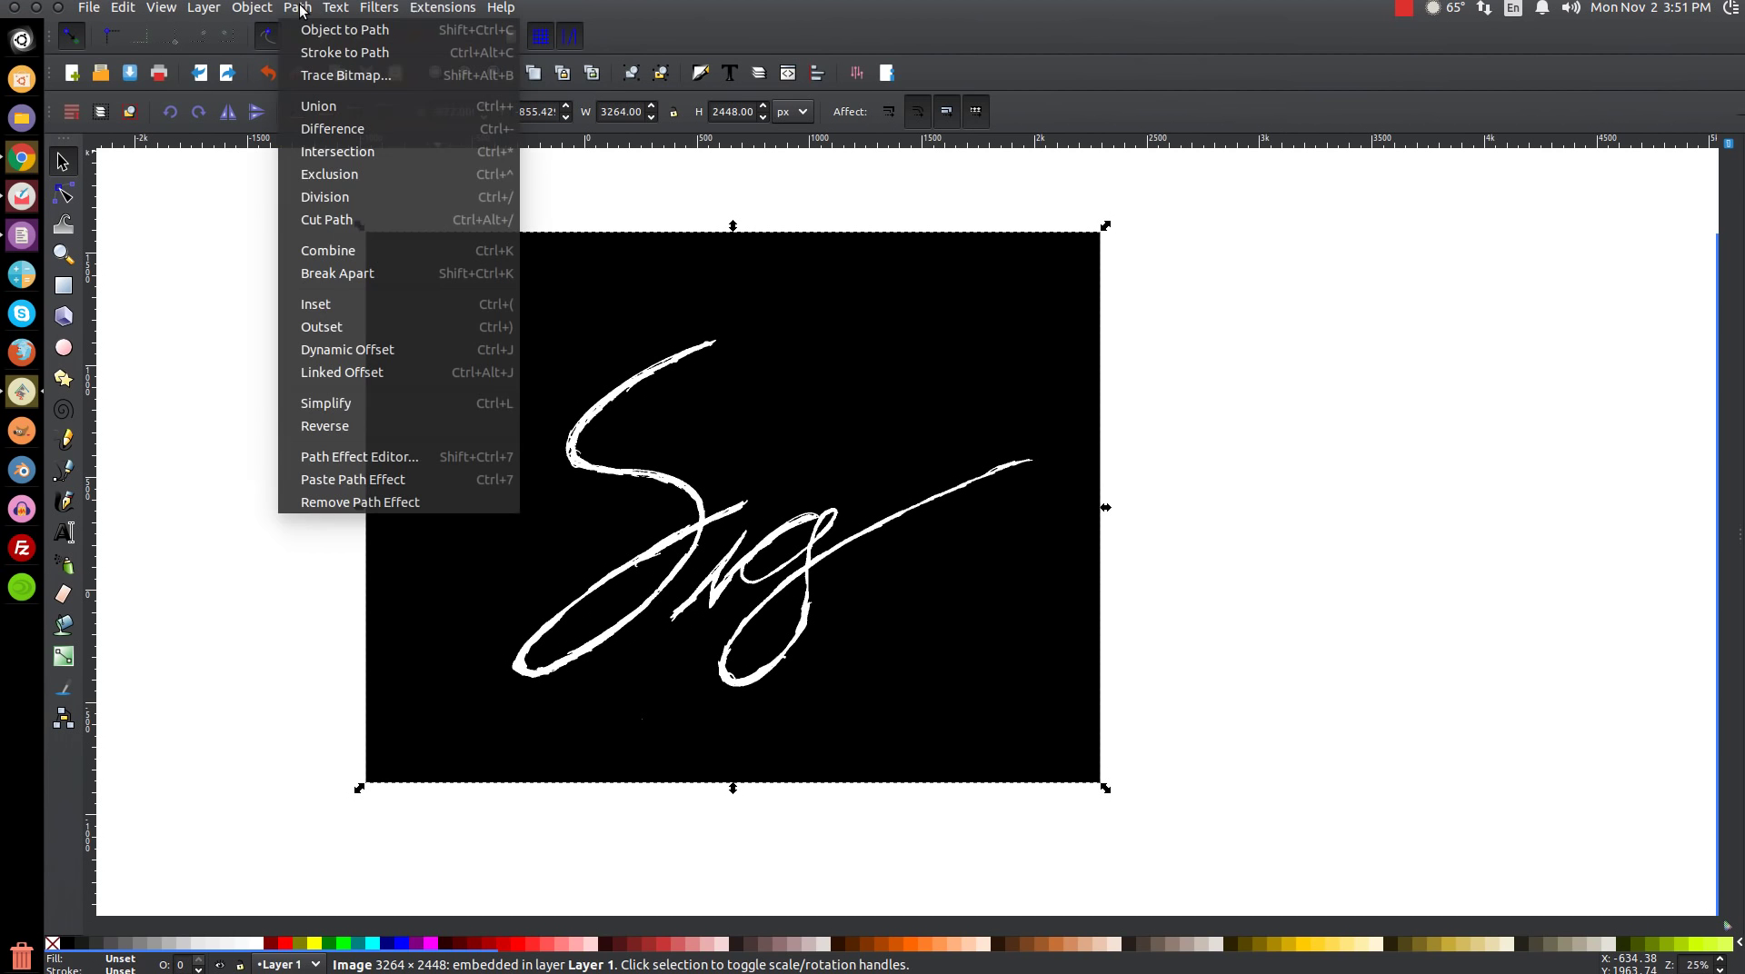
click(336, 77)
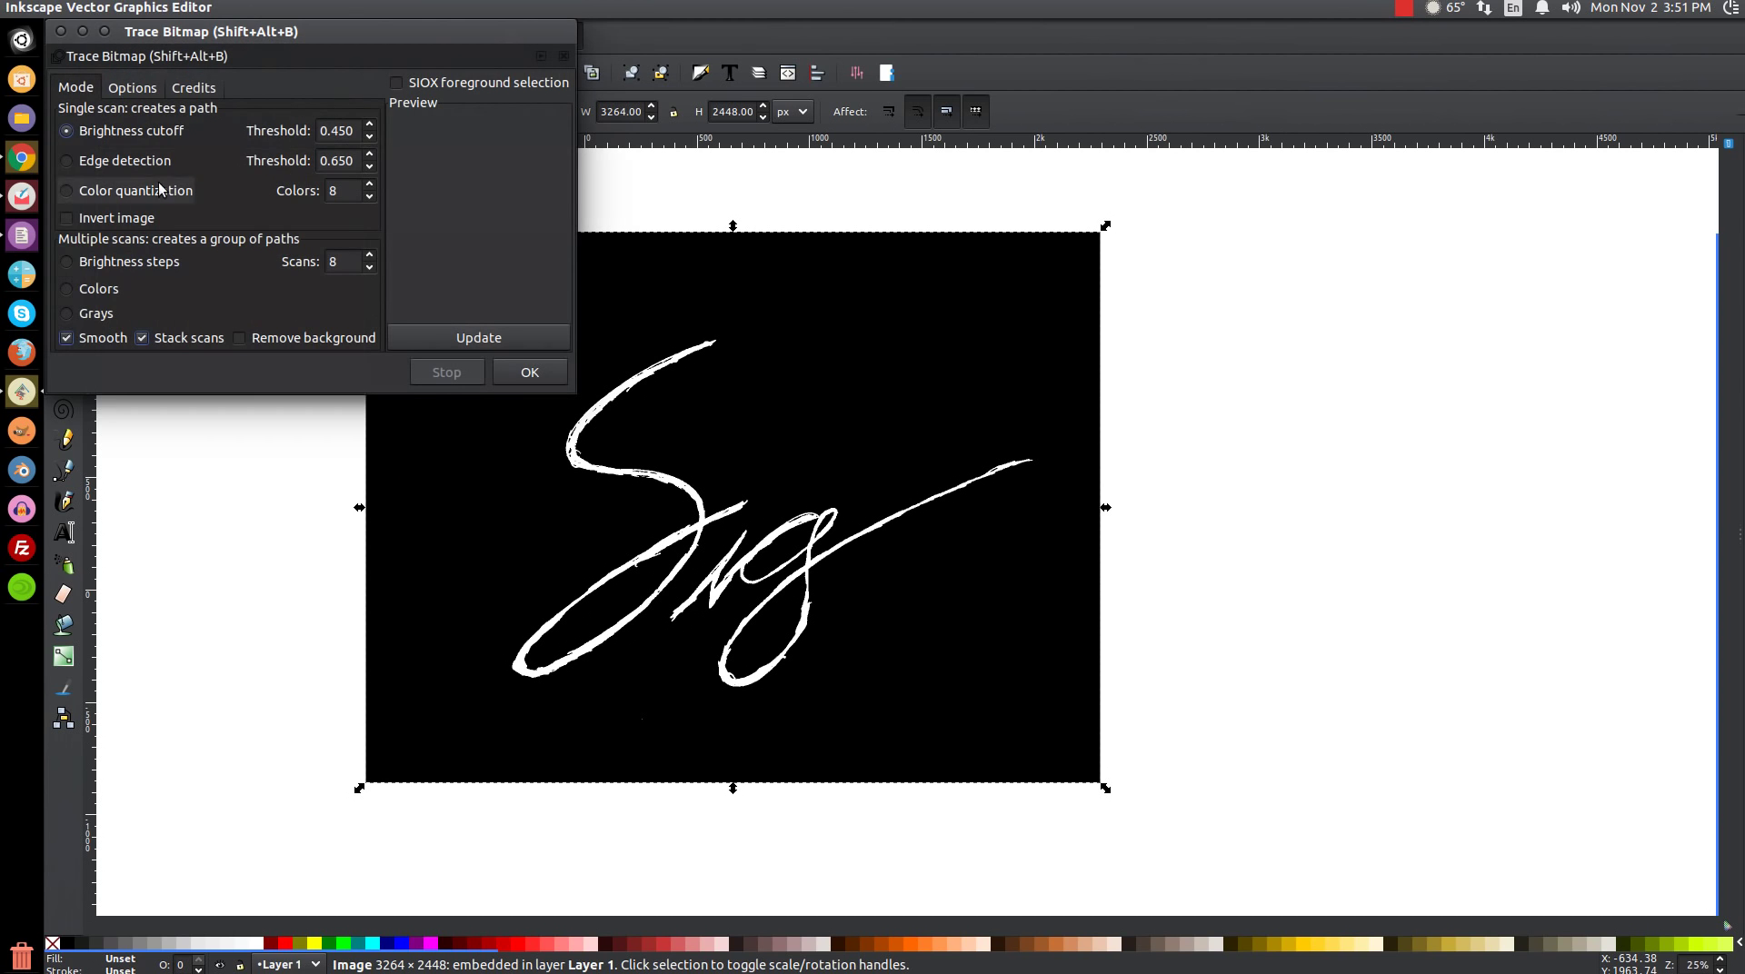
click(67, 190)
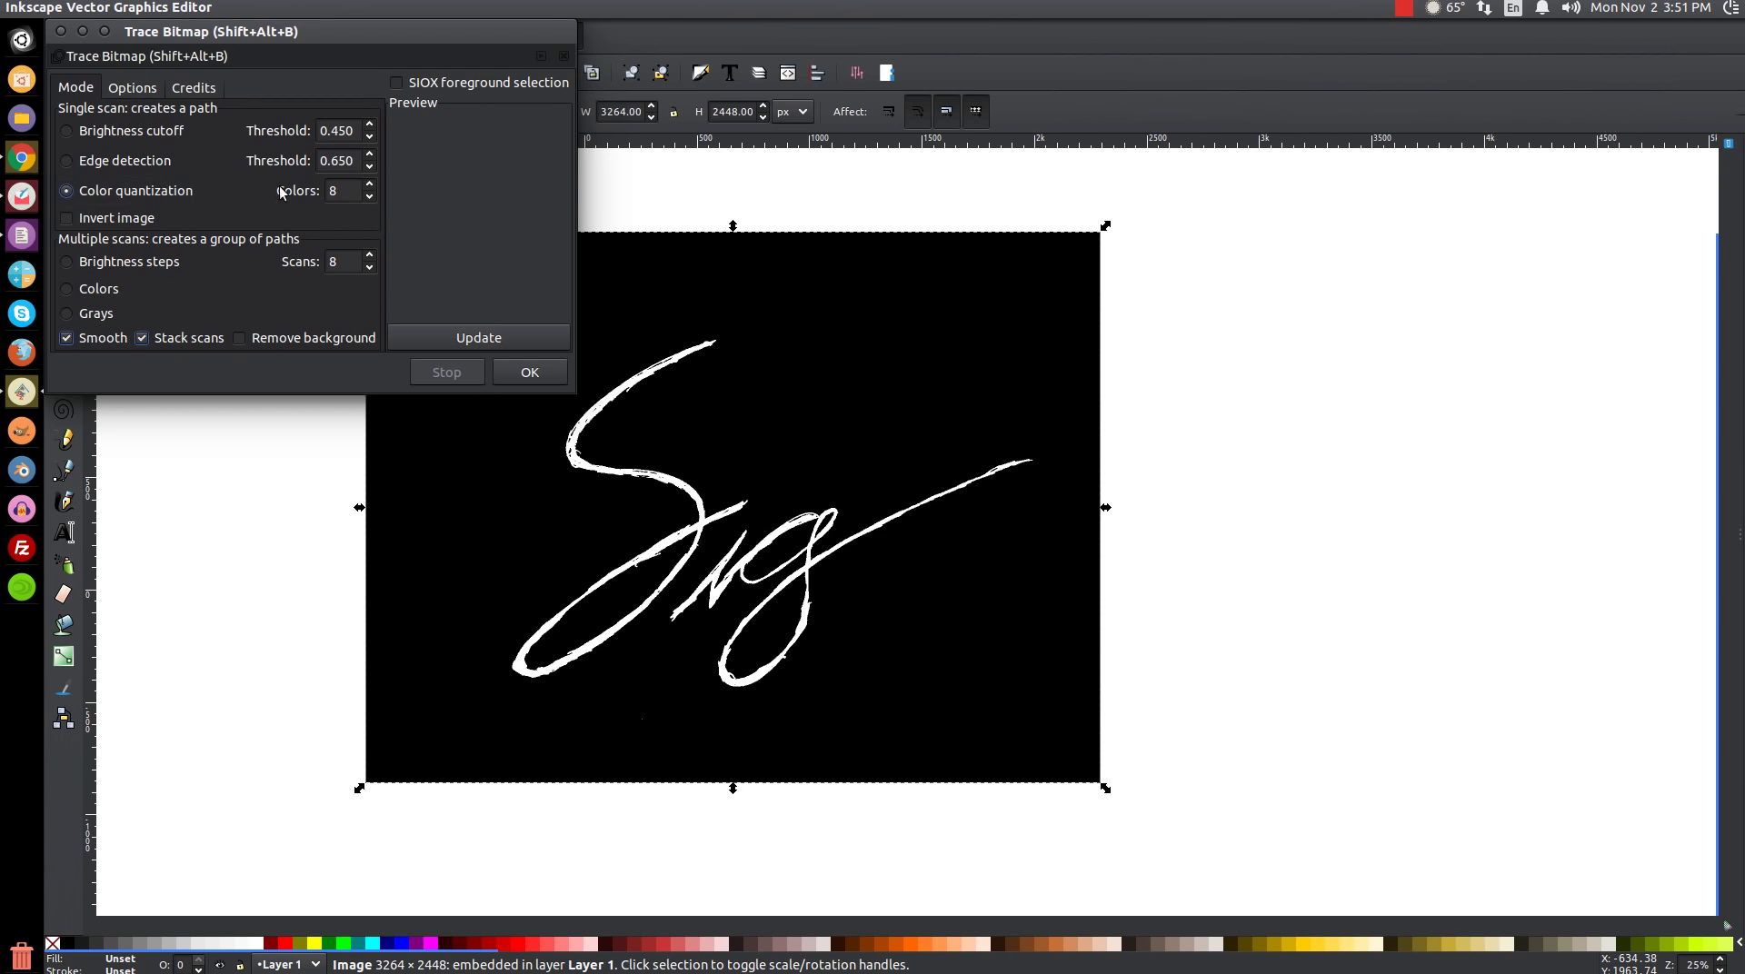
click(368, 198)
click(477, 338)
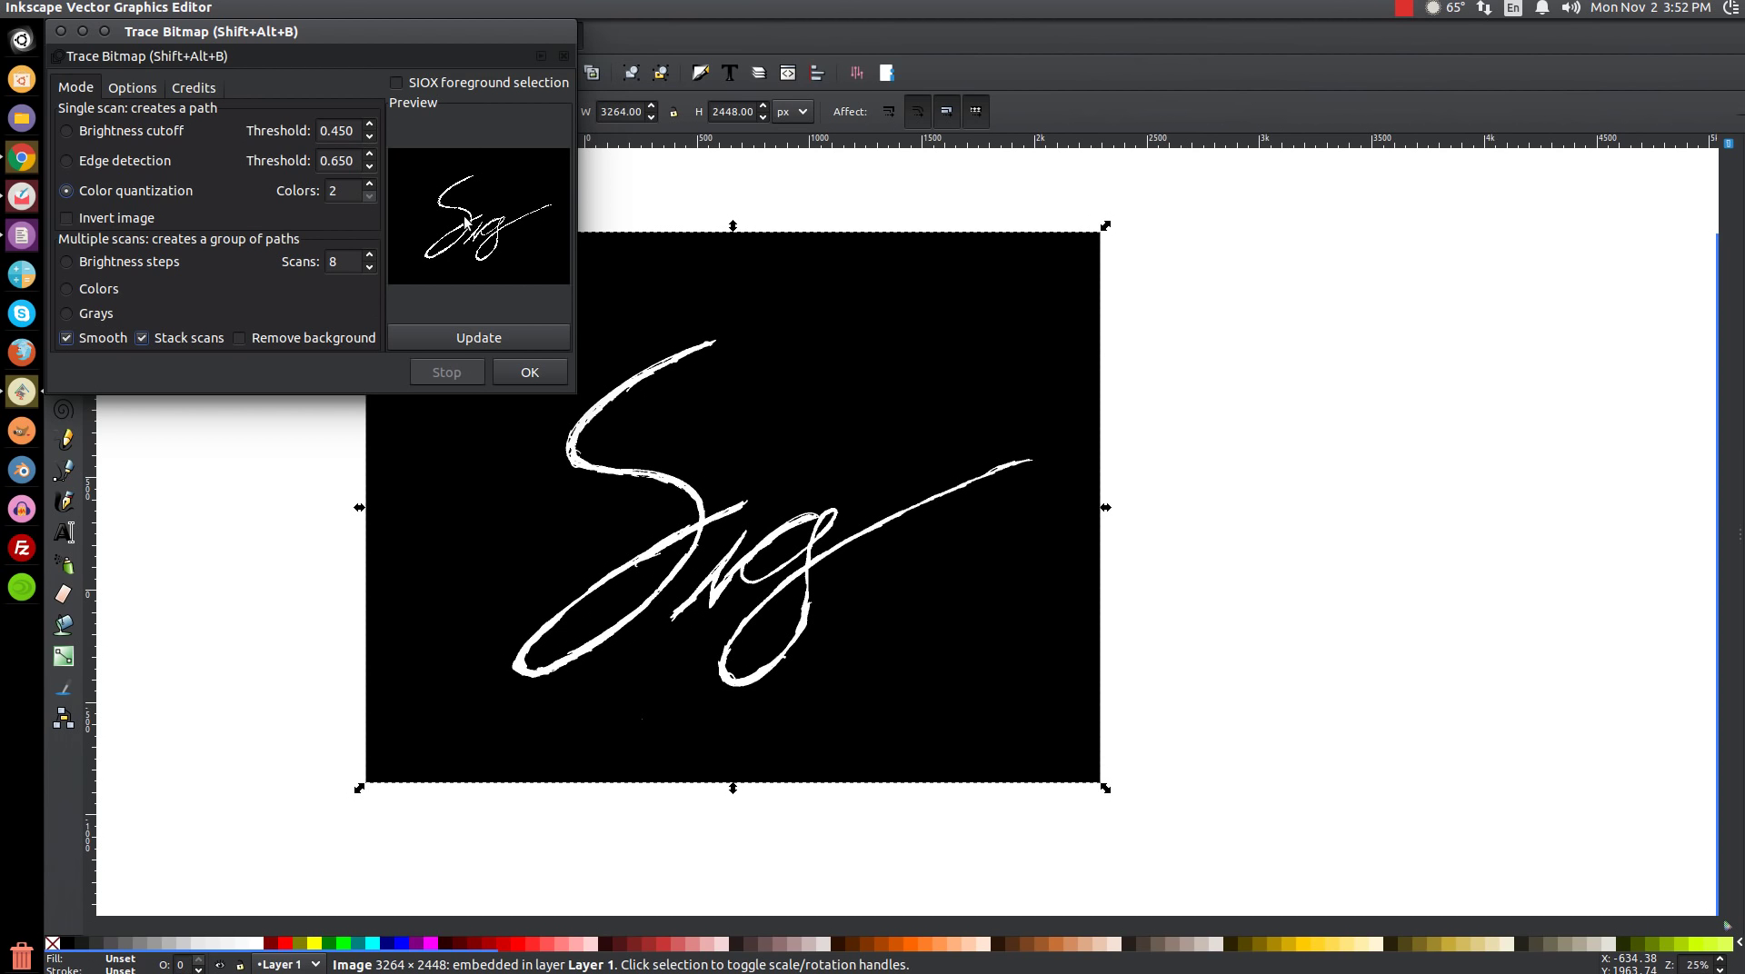
click(71, 217)
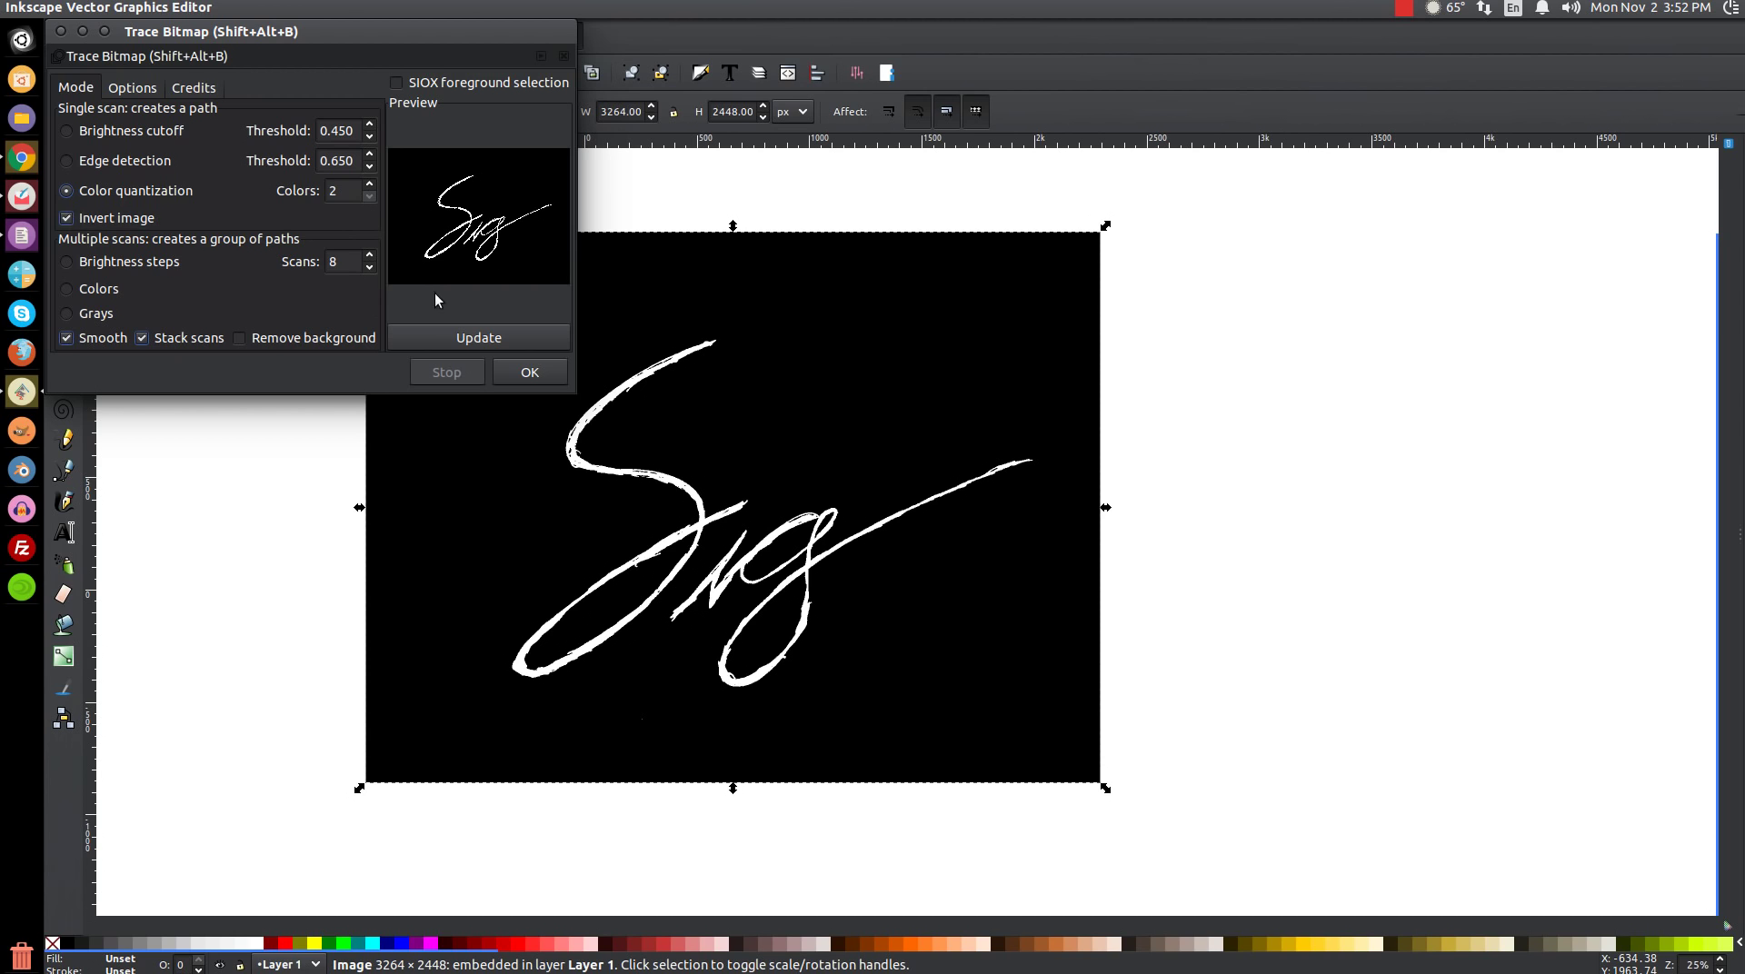
click(479, 336)
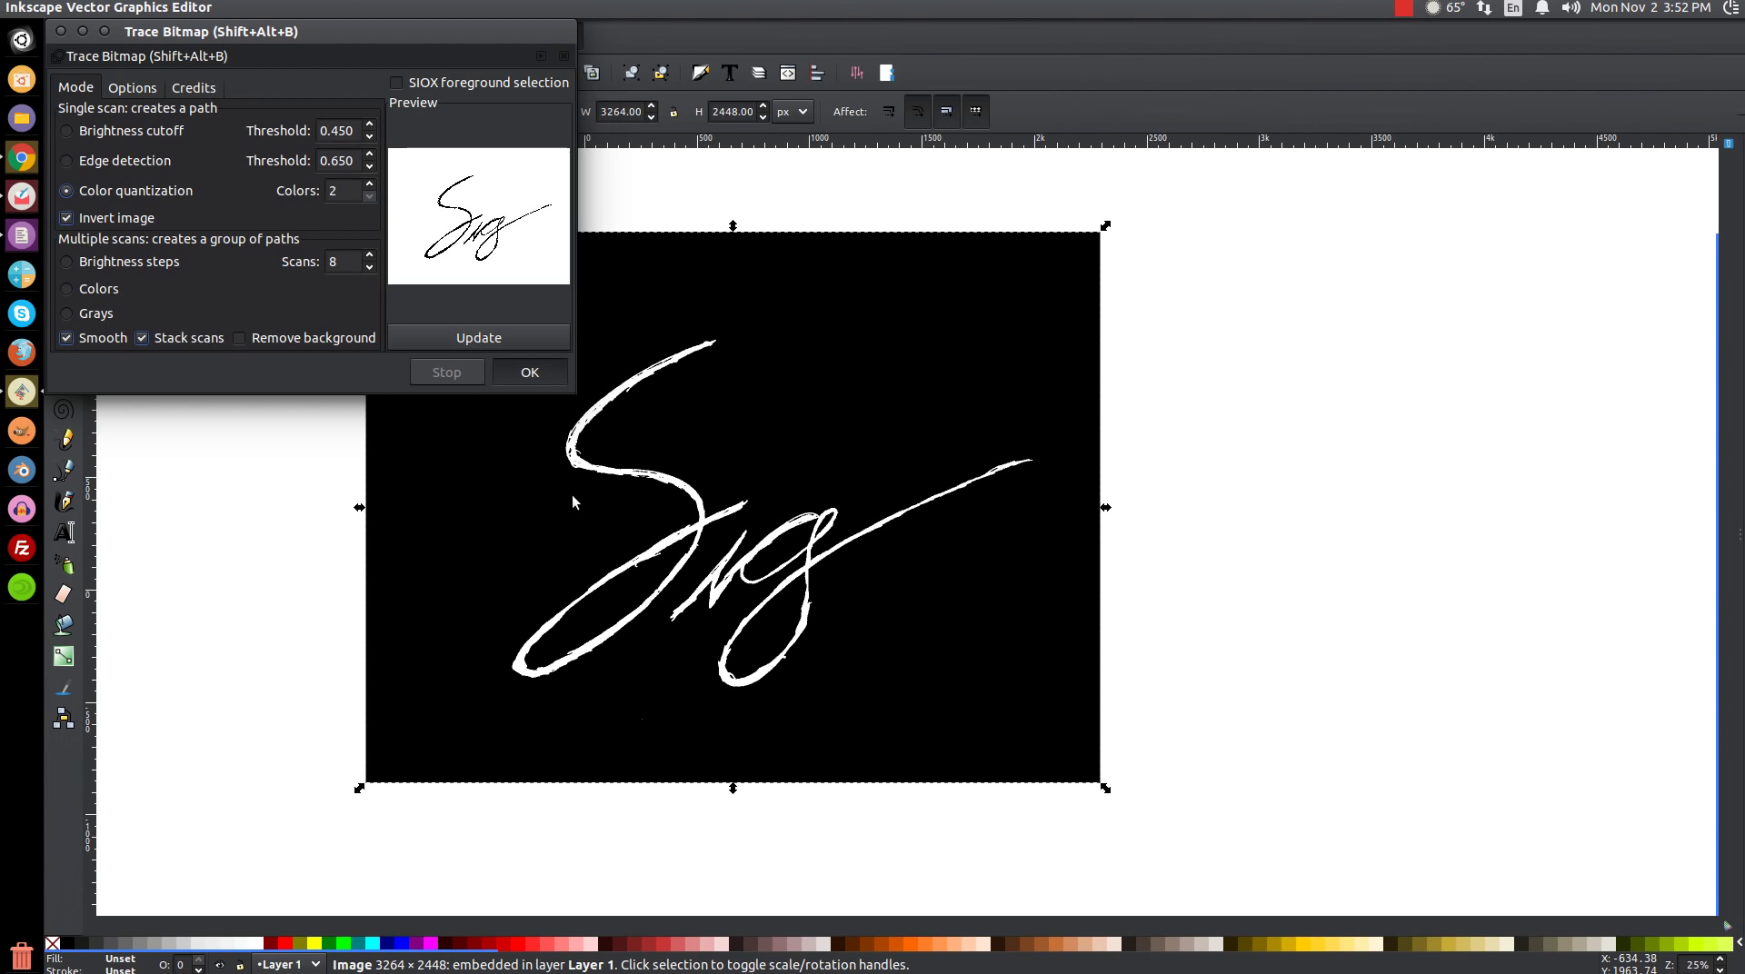
key(Return)
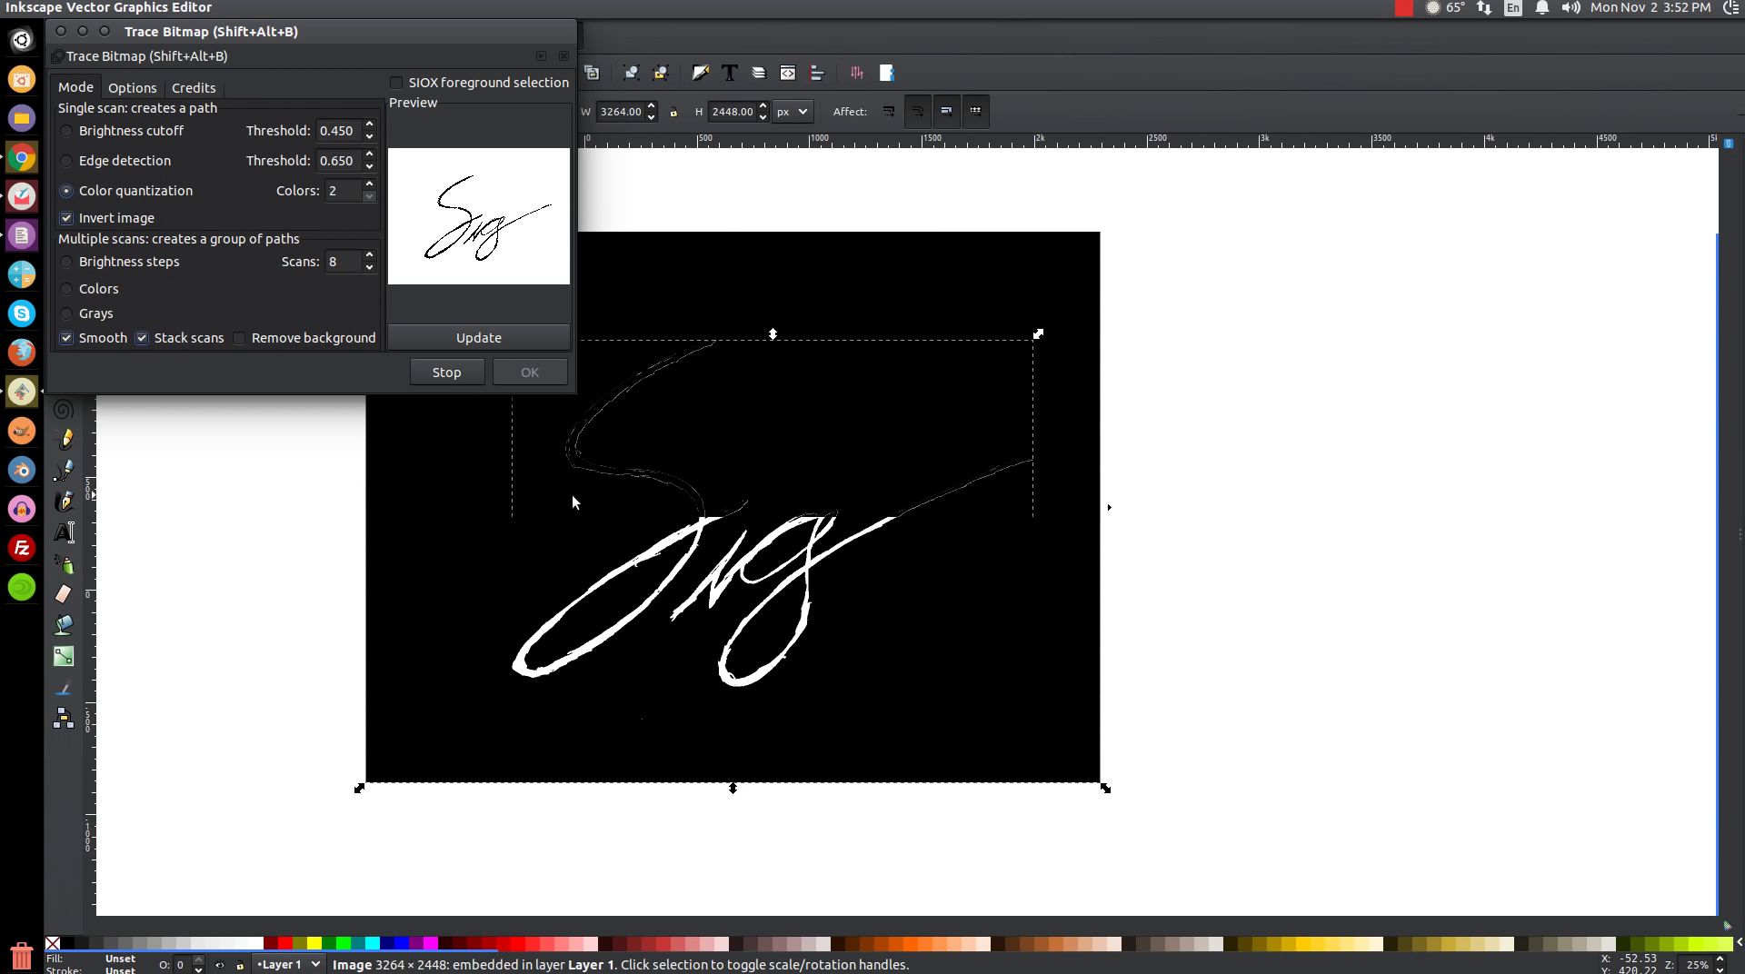
Move the original signature bitmap aside and delete it
click(62, 32)
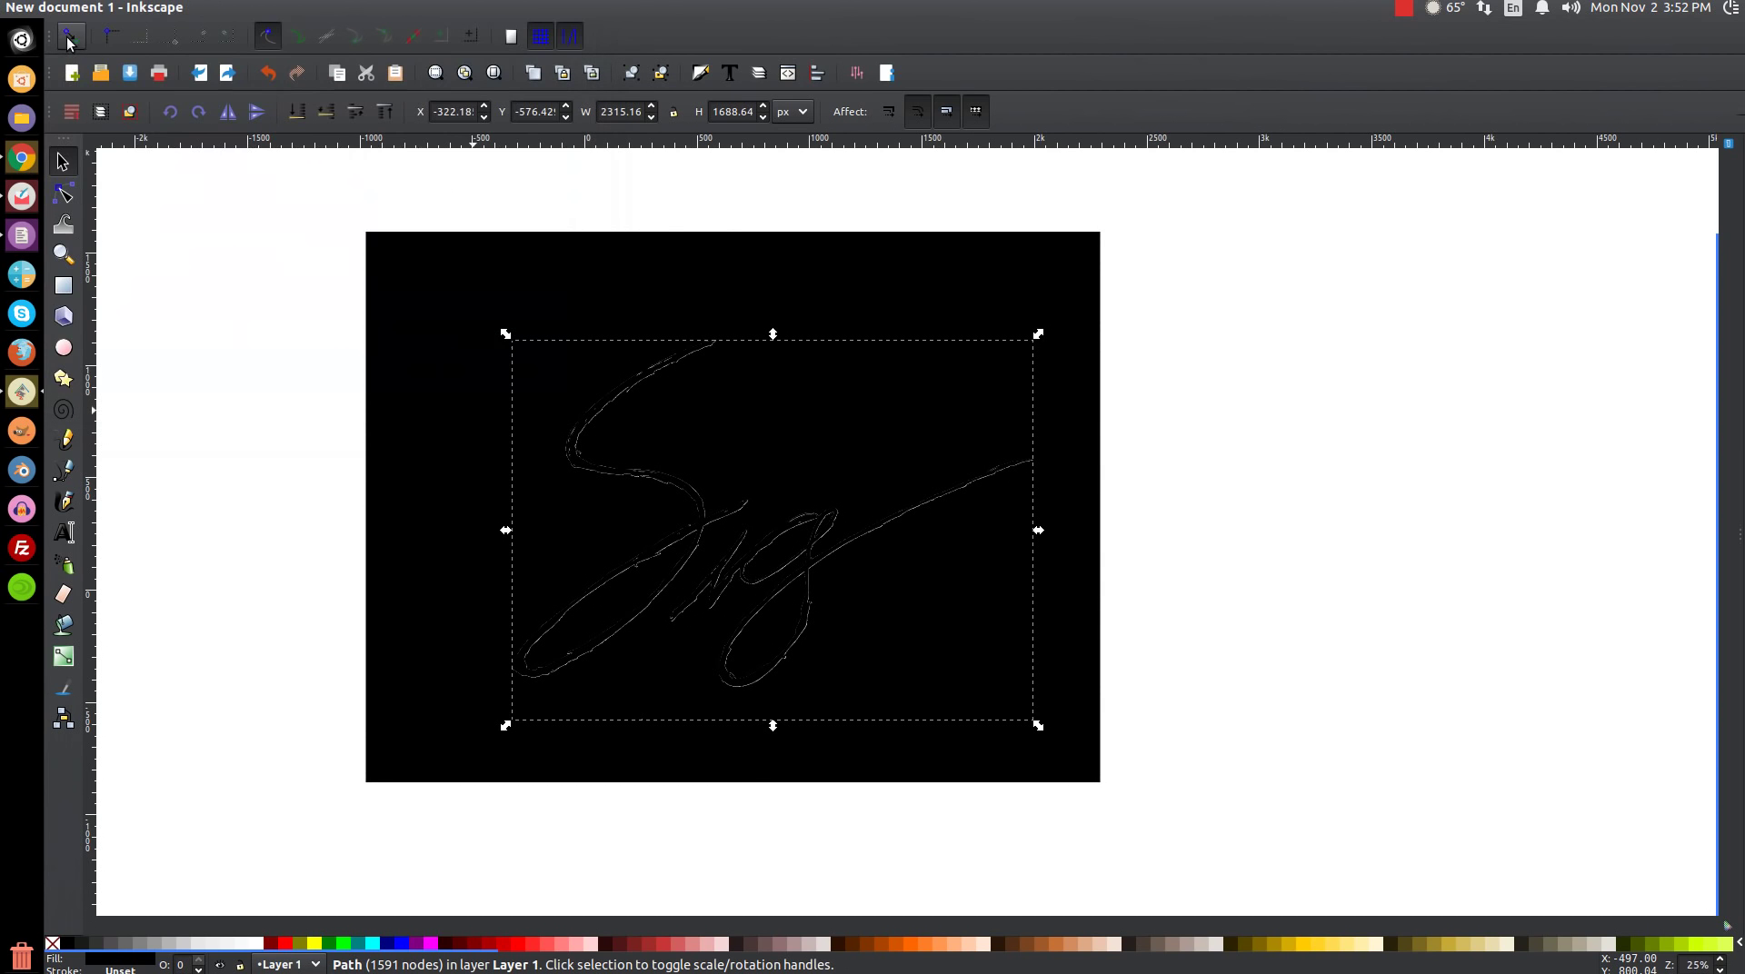
drag(1001, 282, 424, 264)
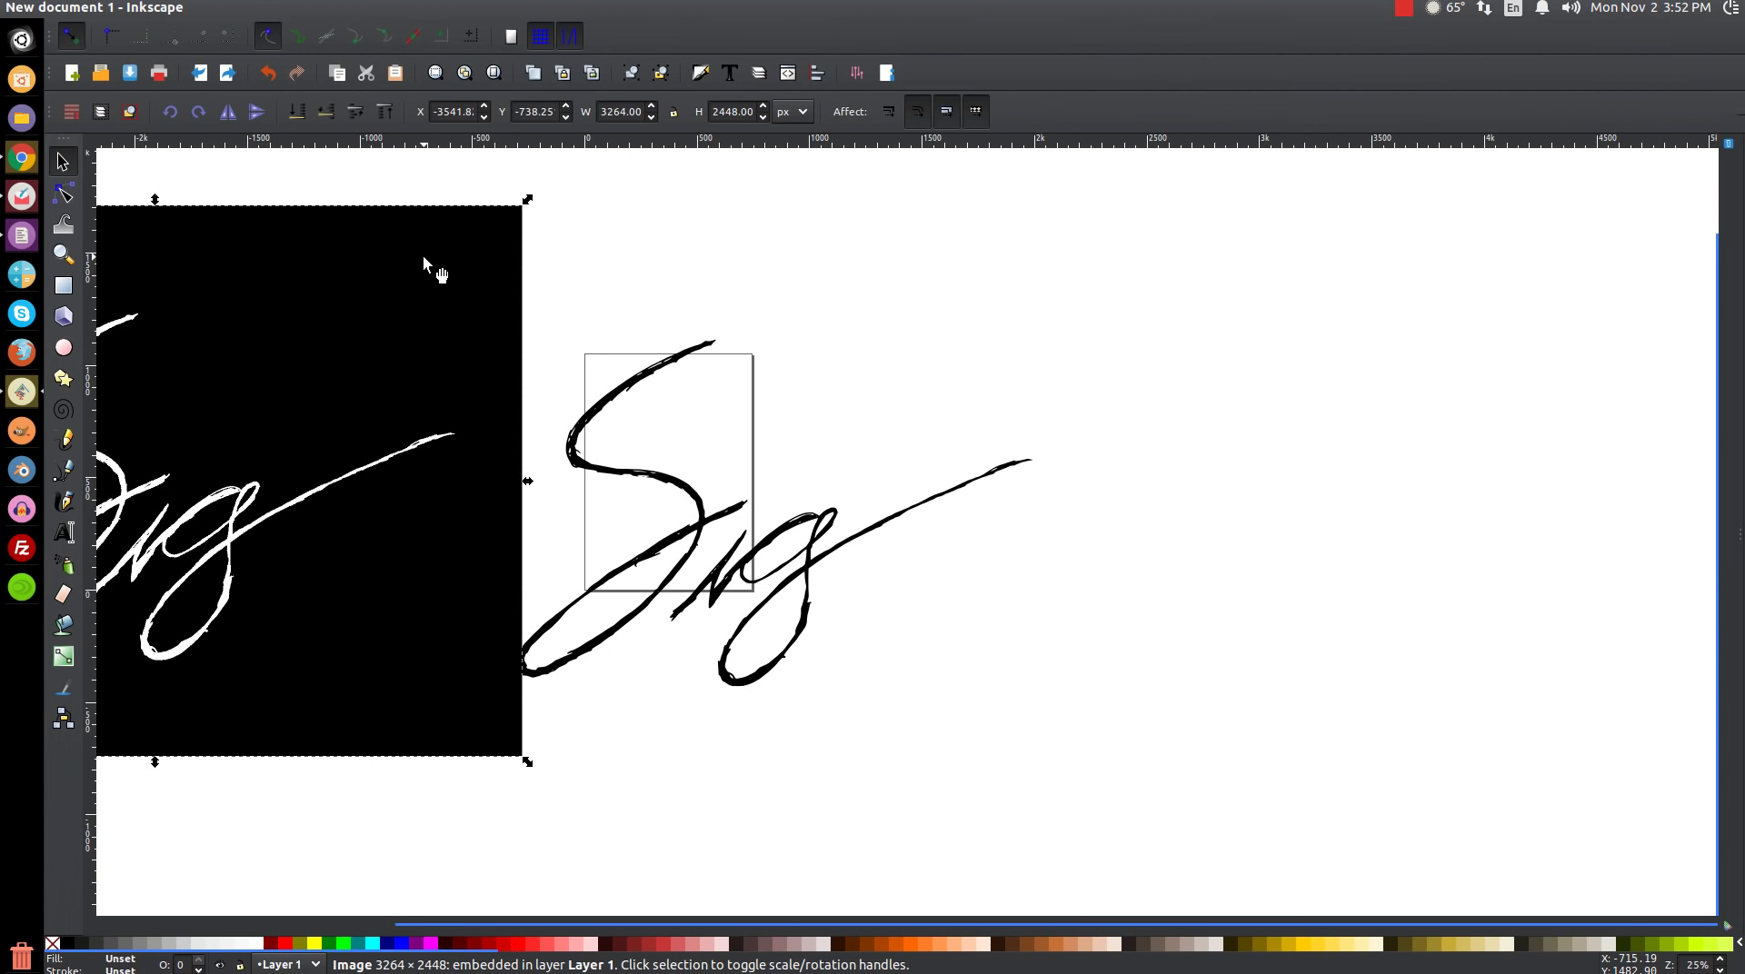
key(Delete)
Inspect the traced path's nodes, undo the stray edit, and return to the Selector
click(787, 543)
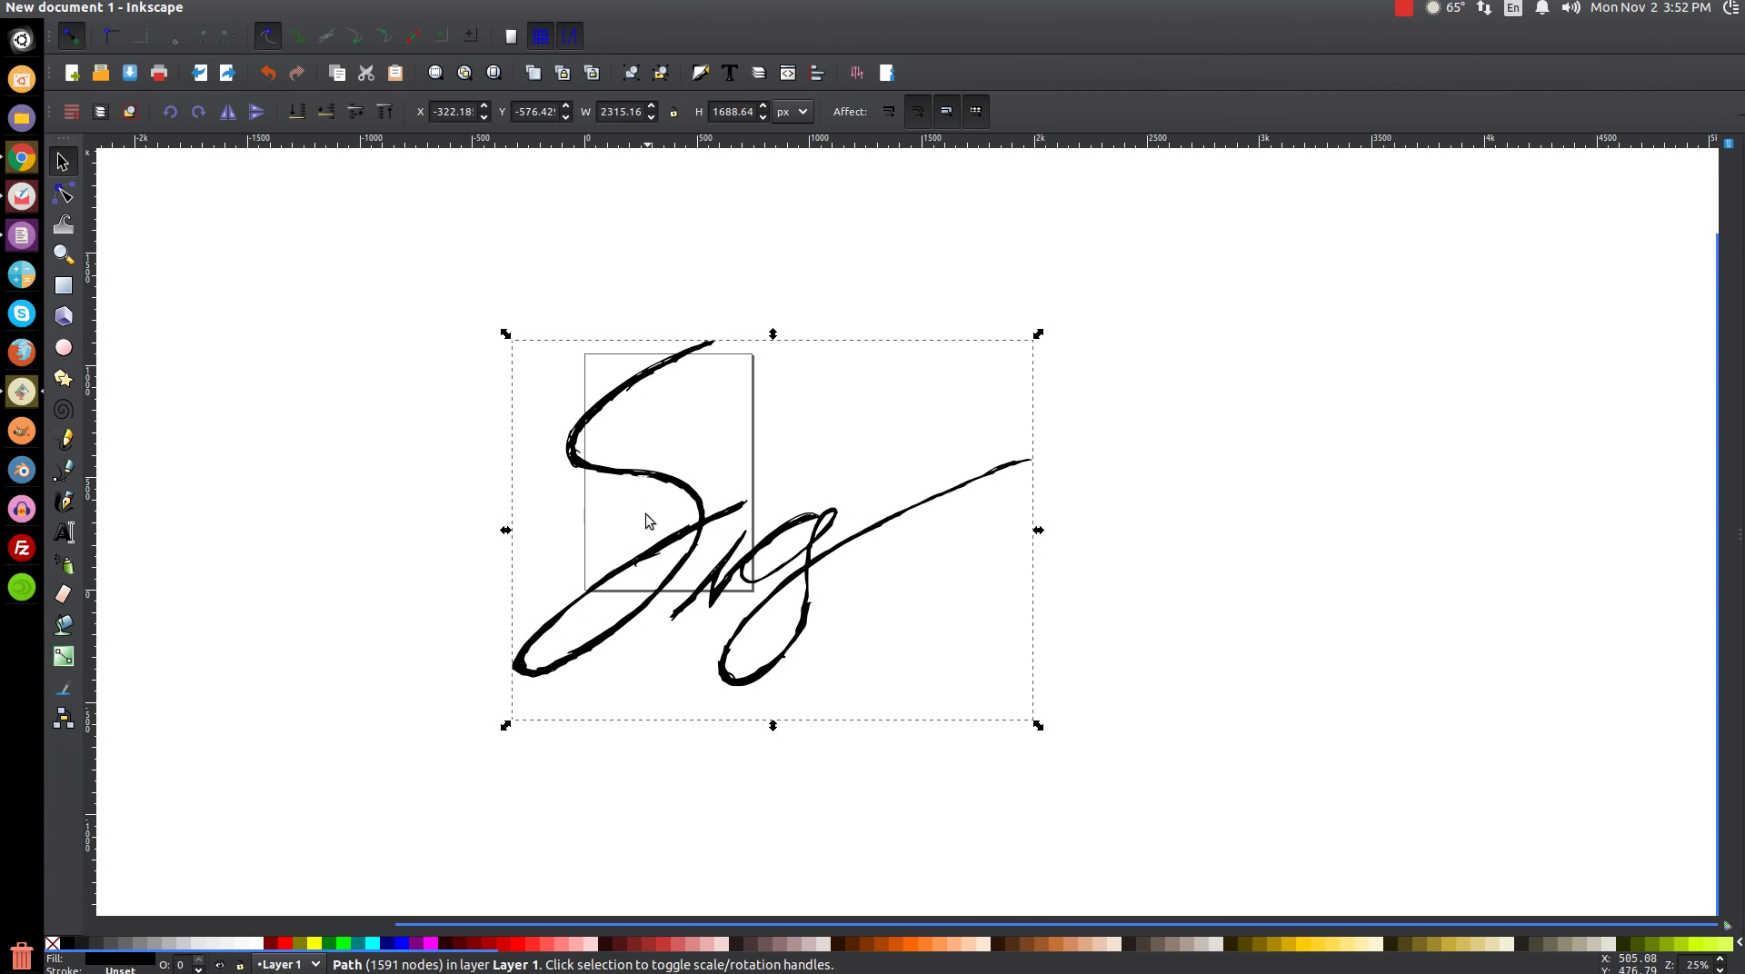
scroll(573, 426, up, 5)
drag(792, 298, 530, 728)
click(63, 194)
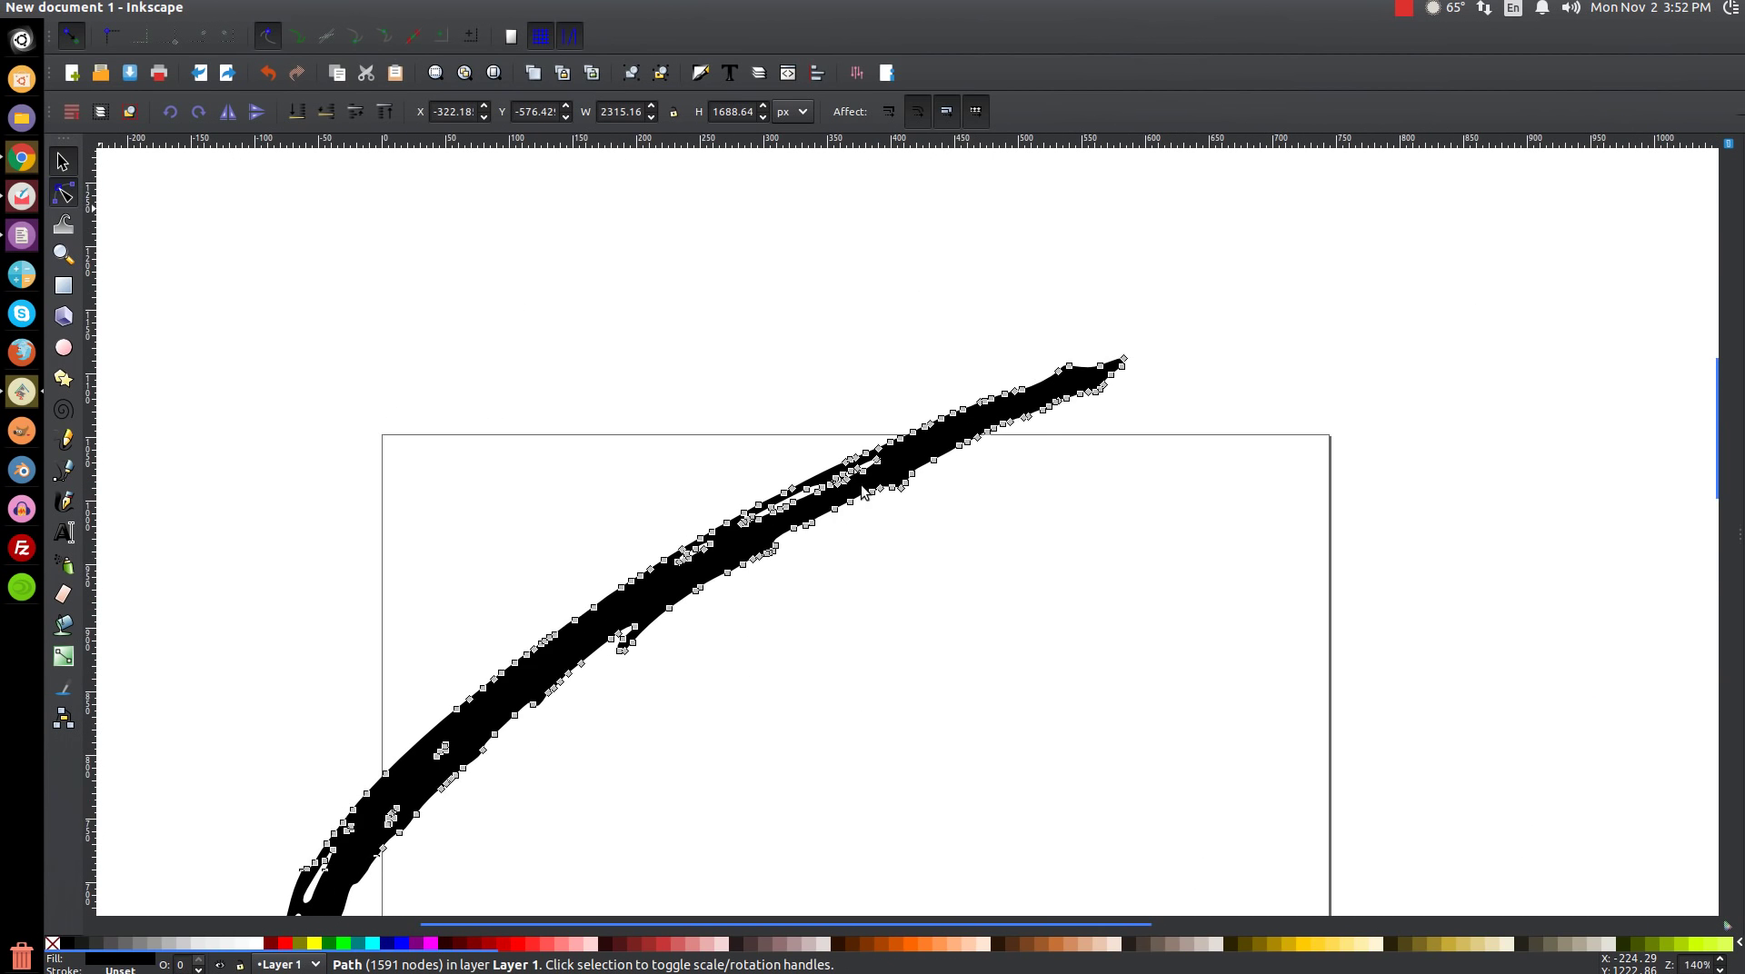
drag(838, 512, 862, 543)
key(ctrl+z)
key(s)
scroll(885, 623, down, 6)
scroll(983, 668, up, 1)
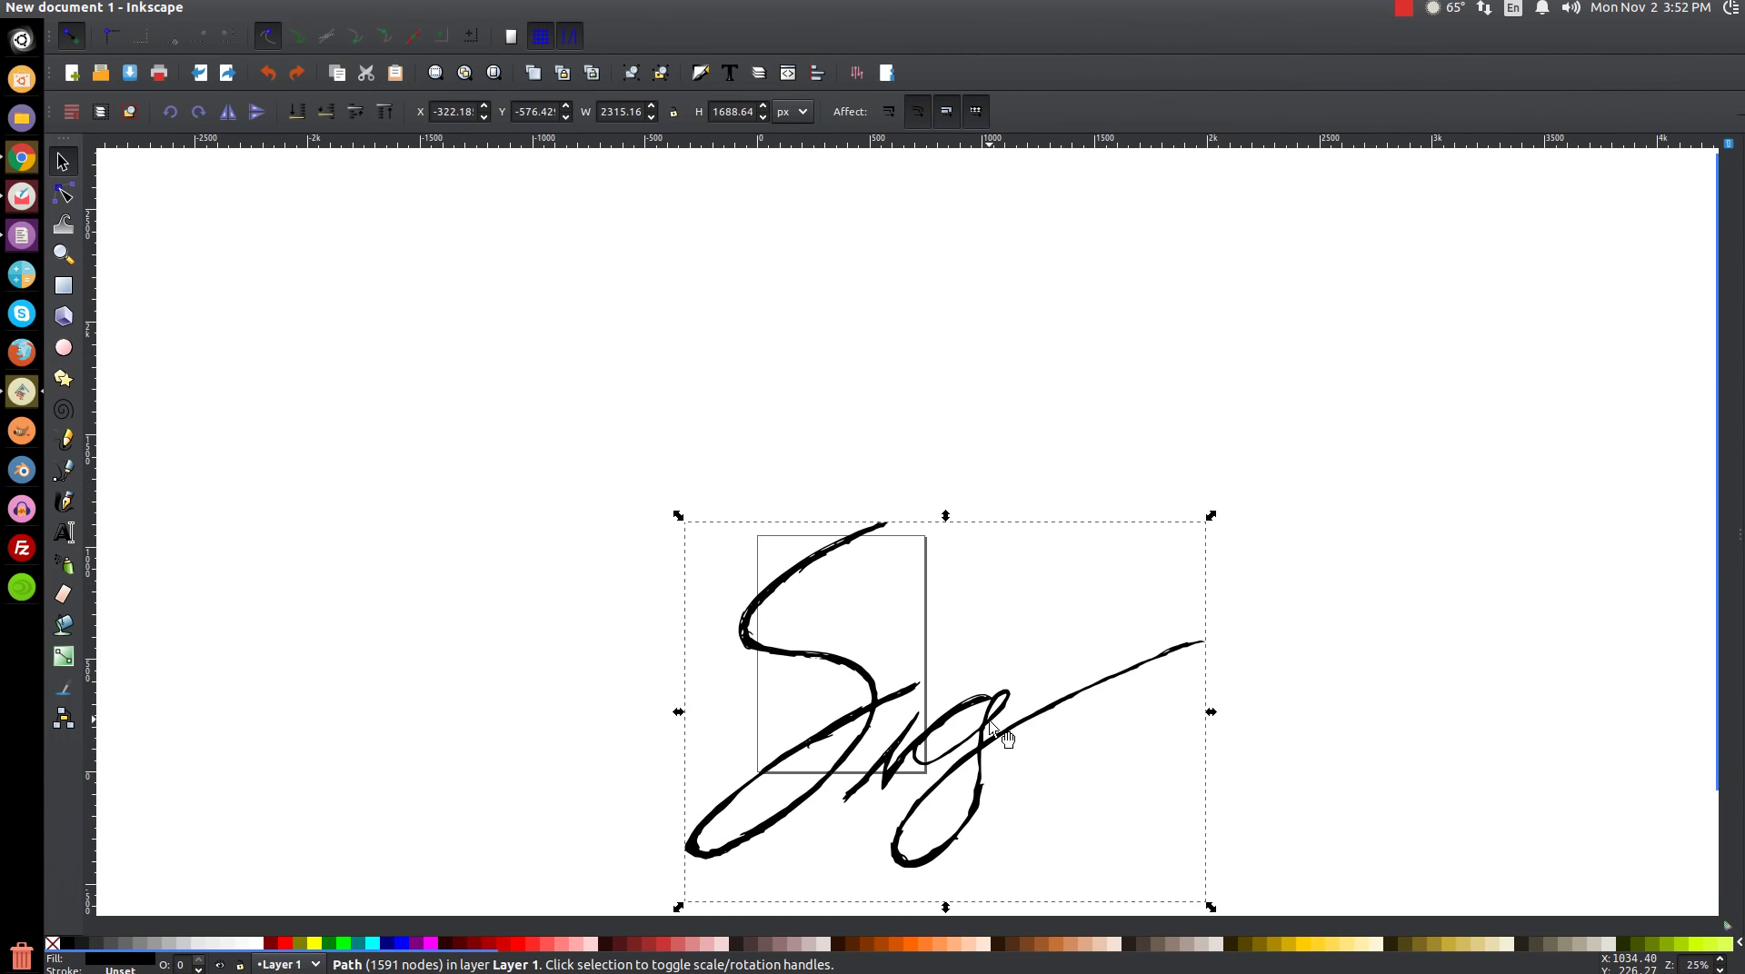
key(ctrl+z)
scroll(906, 674, down, 2)
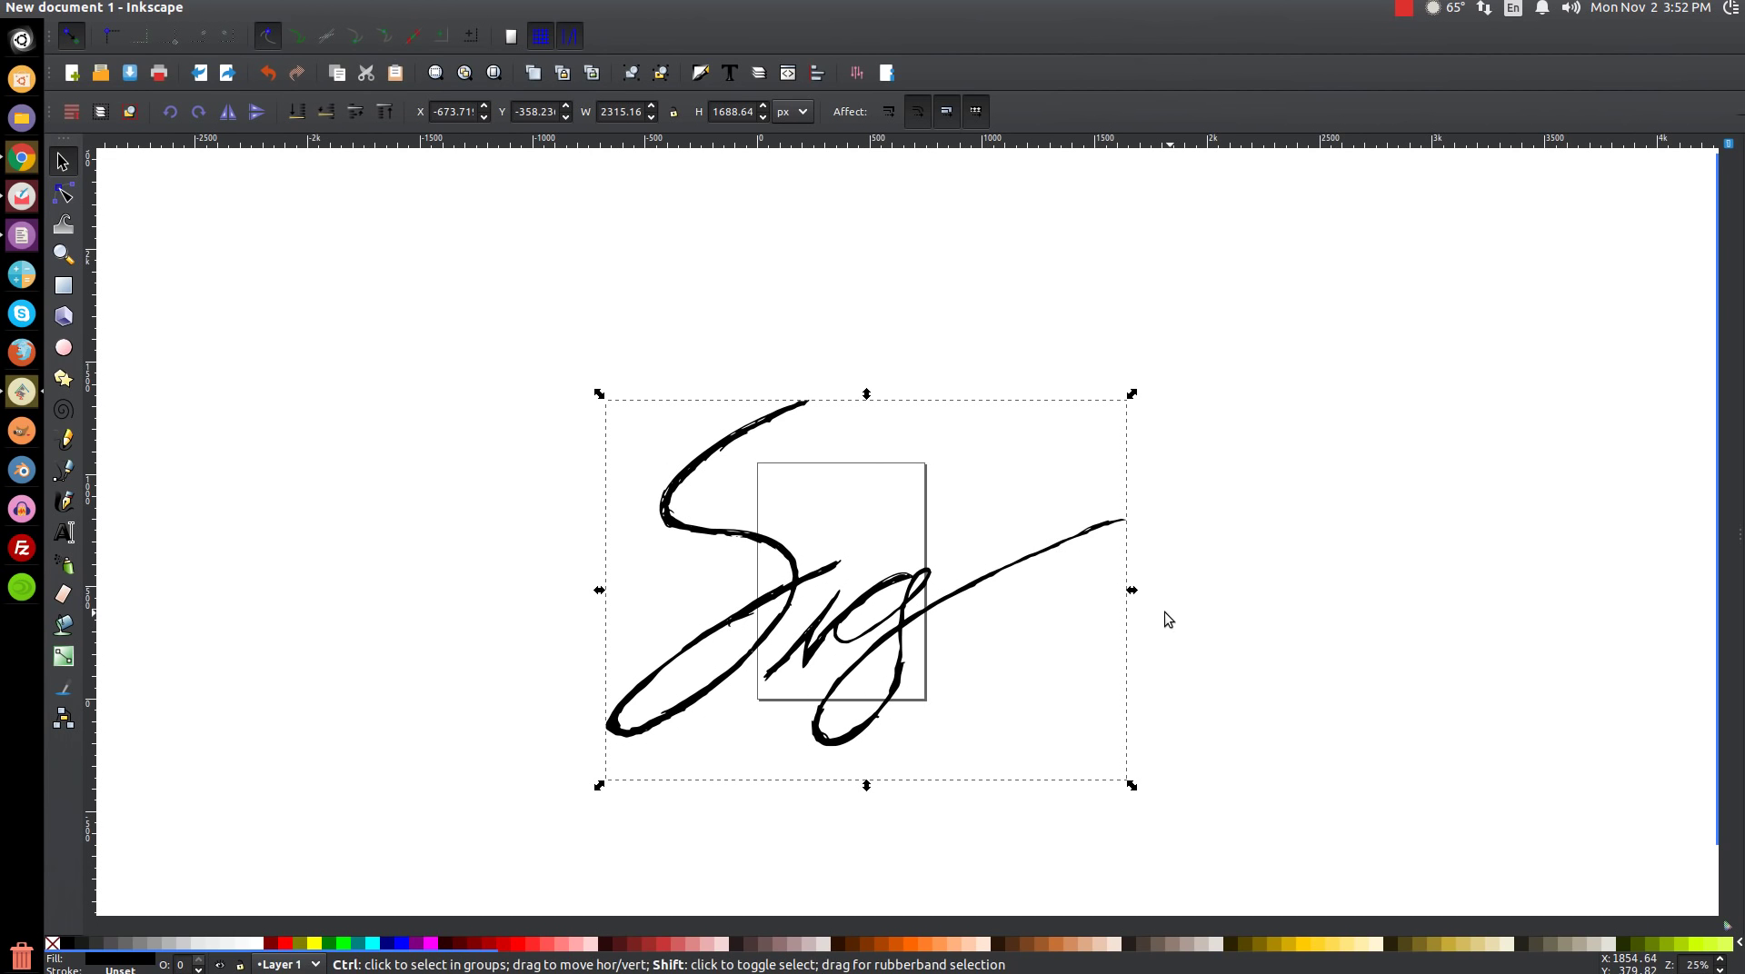
Scale the signature to about 343 × 250 px and place it on the page at 100% zoom
drag(1132, 590, 911, 587)
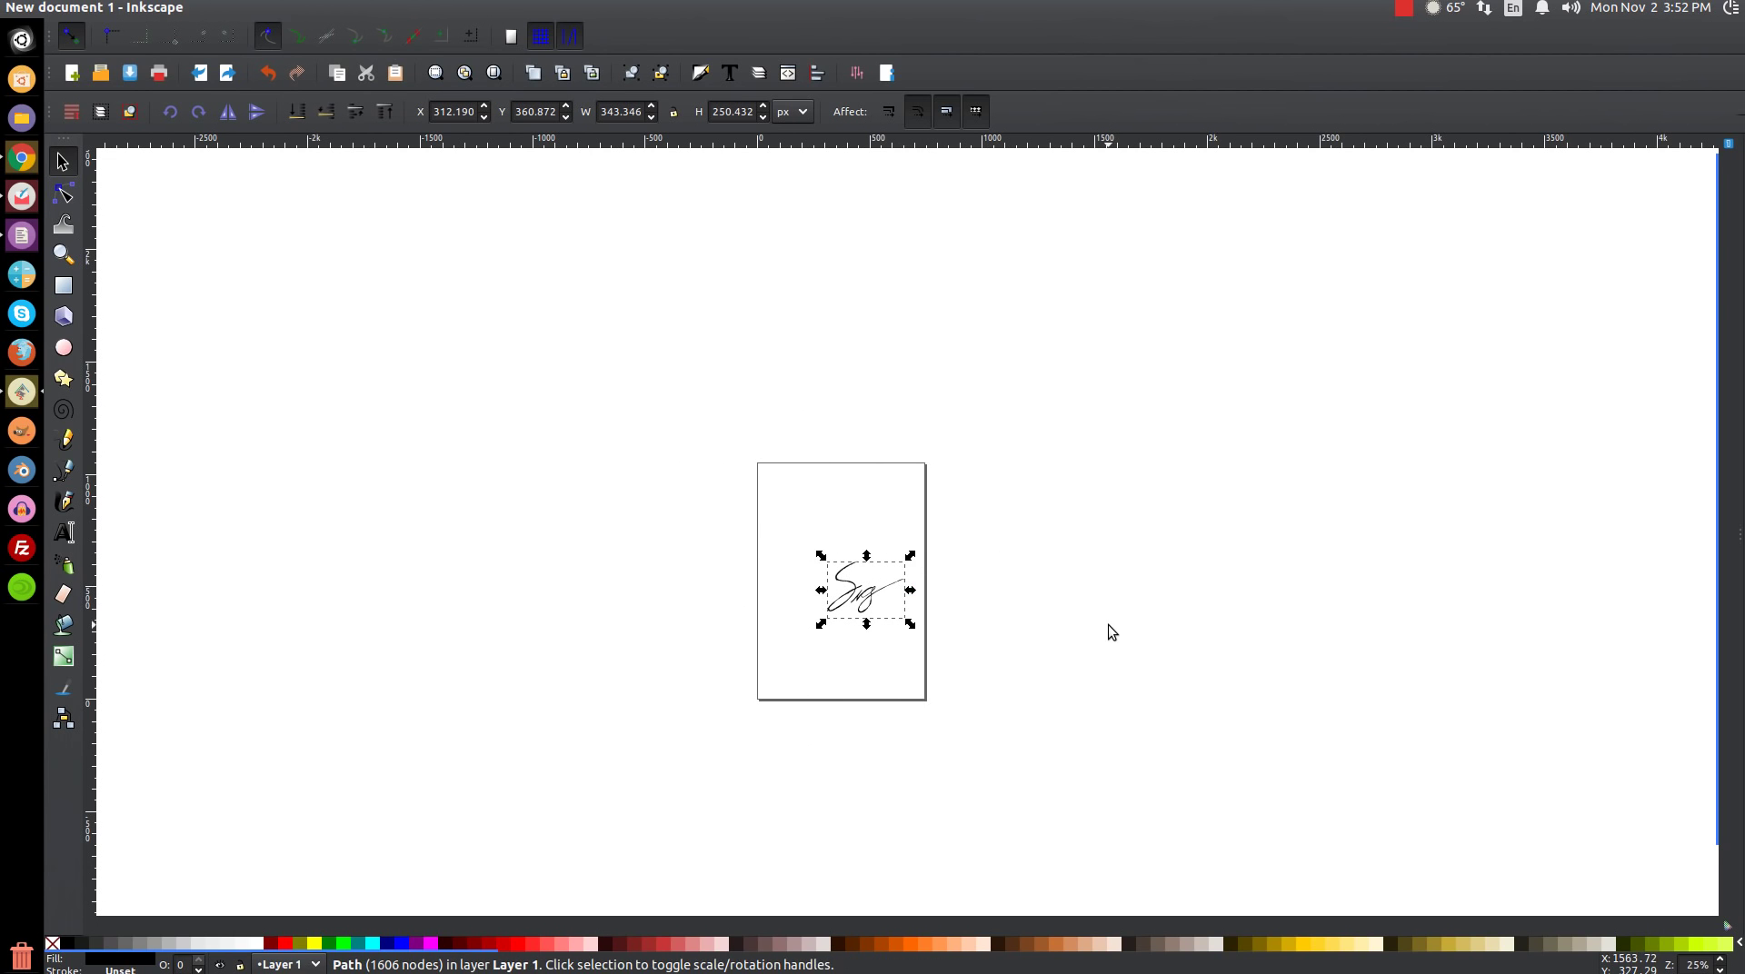
key(1)
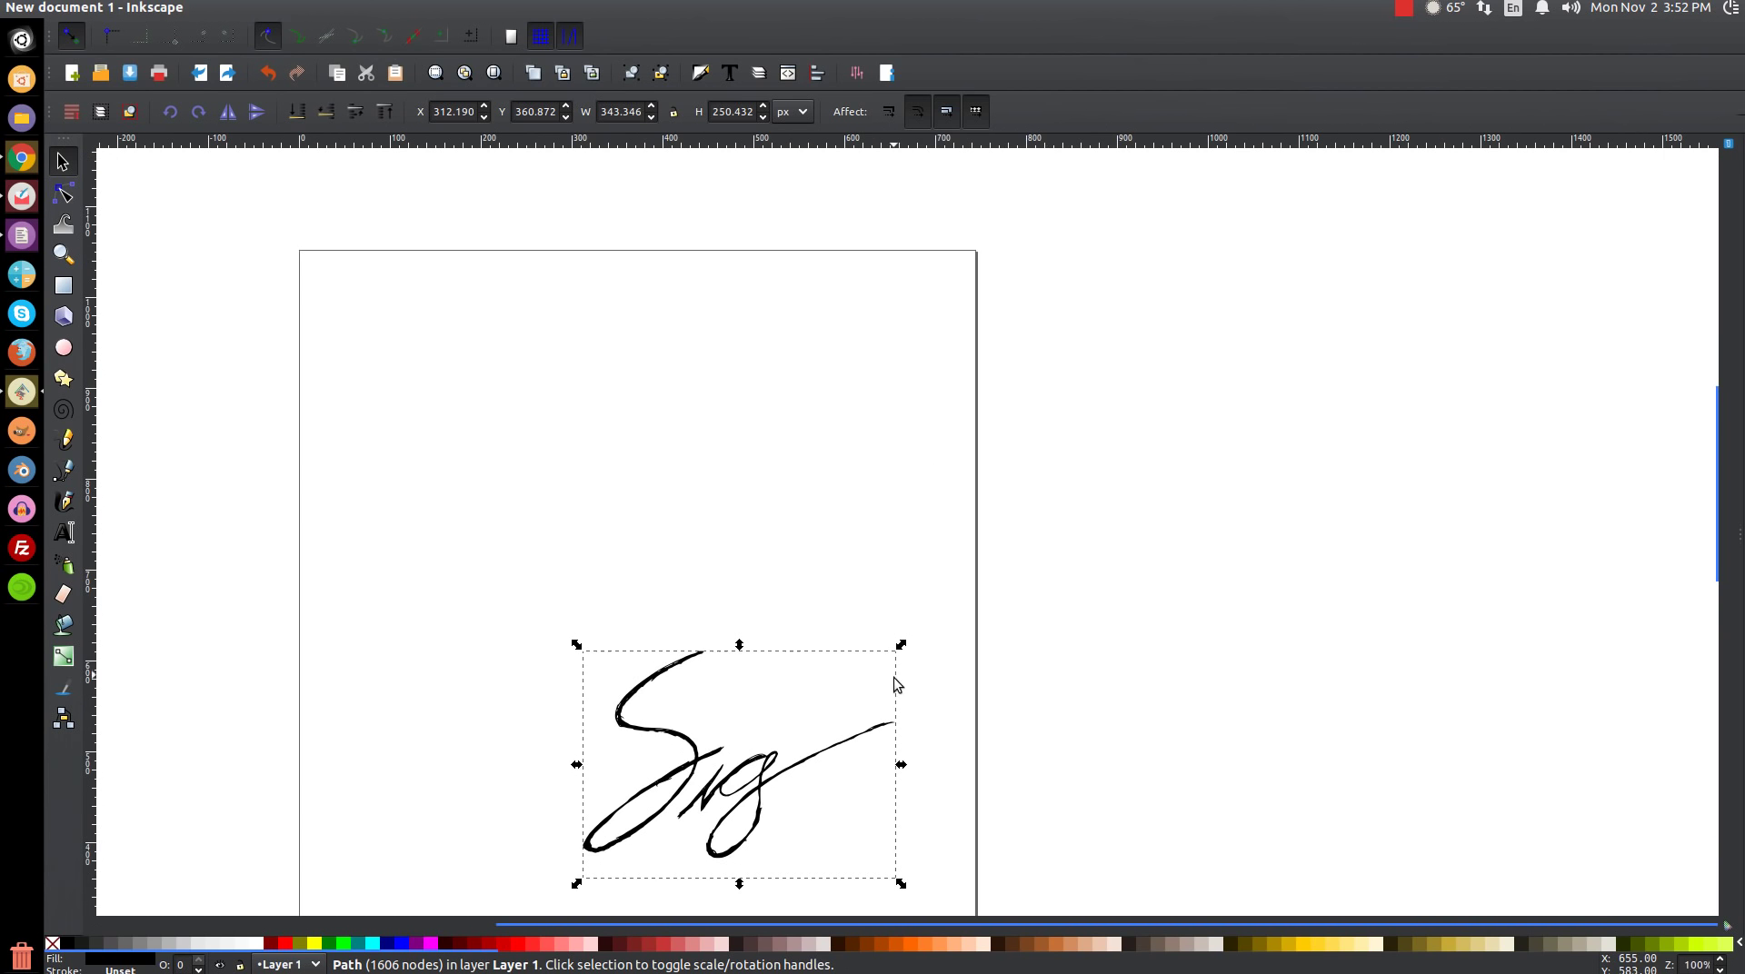
mouse_move(891, 688)
mouse_down()
mouse_move(887, 576)
mouse_move(1047, 415)
mouse_up()
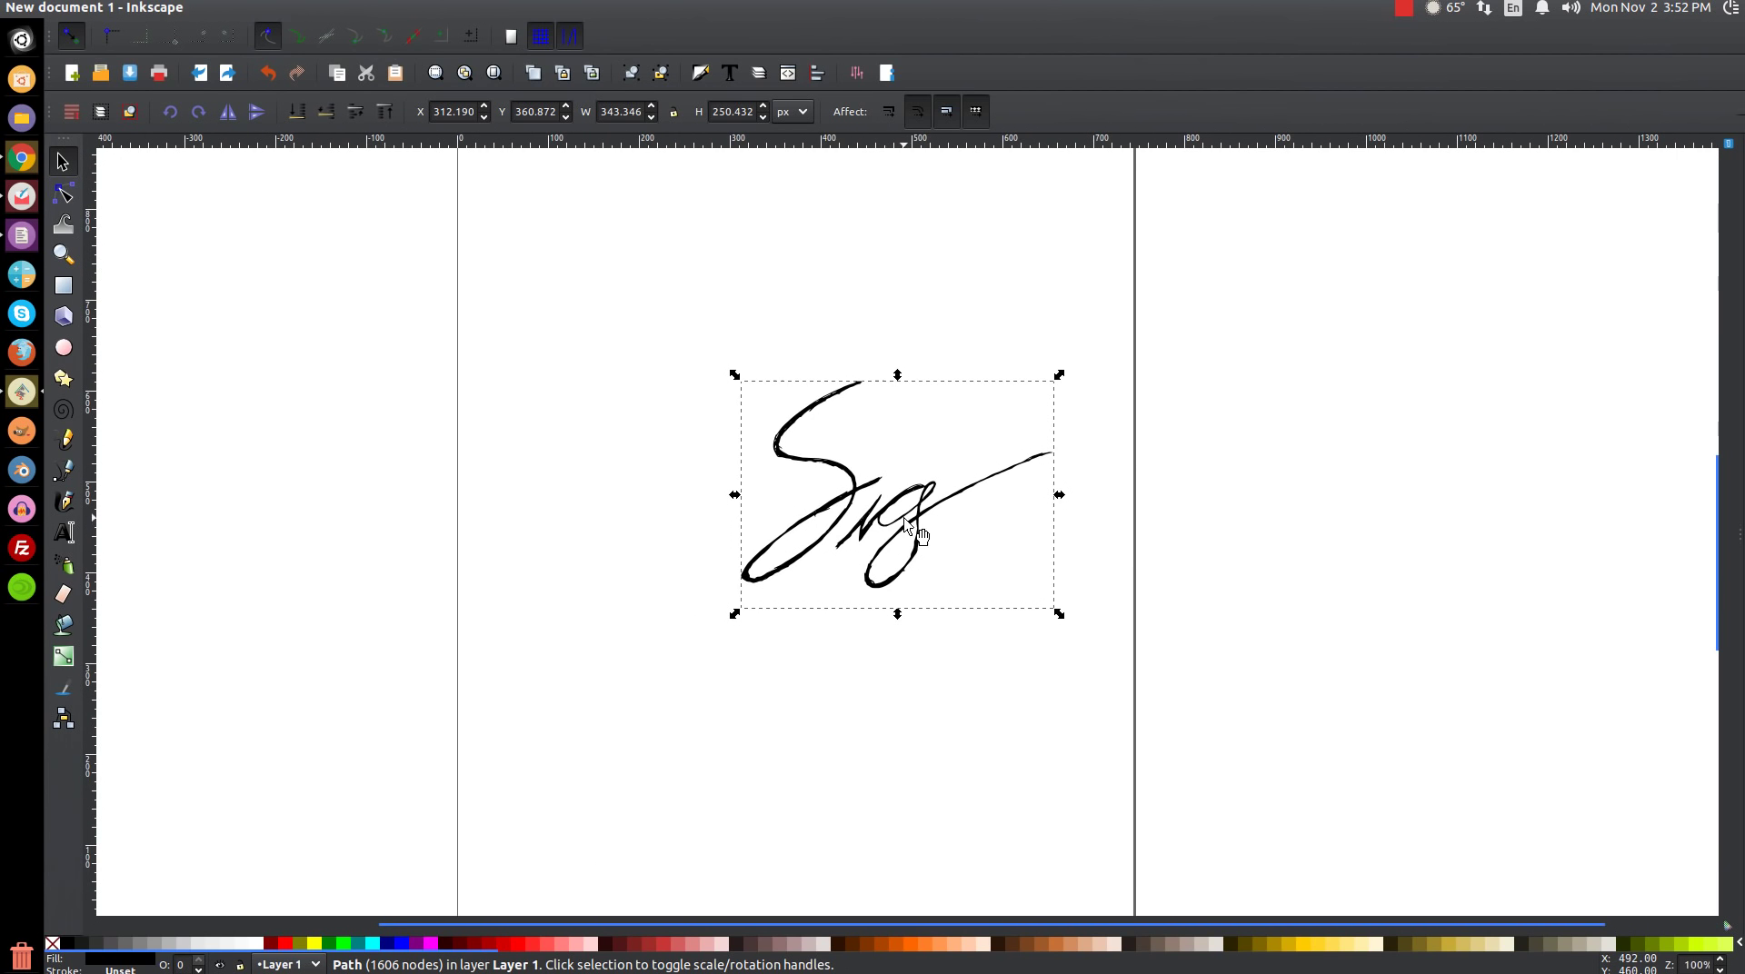
mouse_move(907, 520)
mouse_down()
mouse_move(836, 511)
mouse_move(812, 556)
mouse_up()
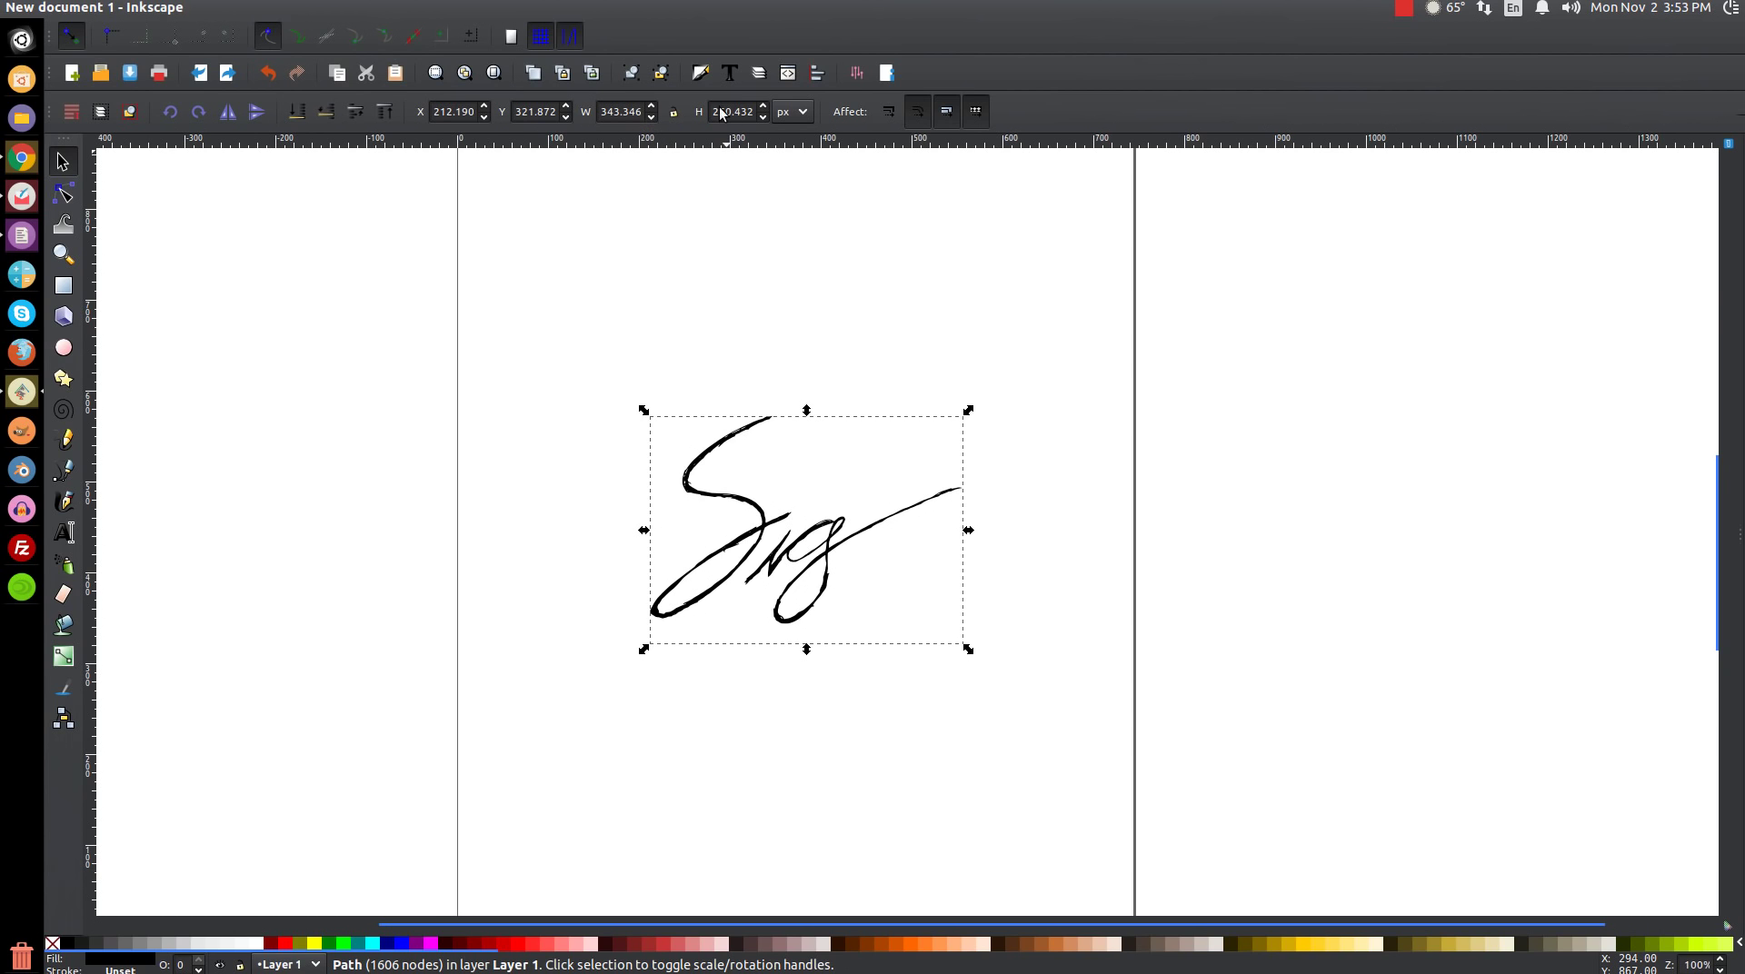
Set the page to width 345 and height 255 px in Document Properties
click(91, 9)
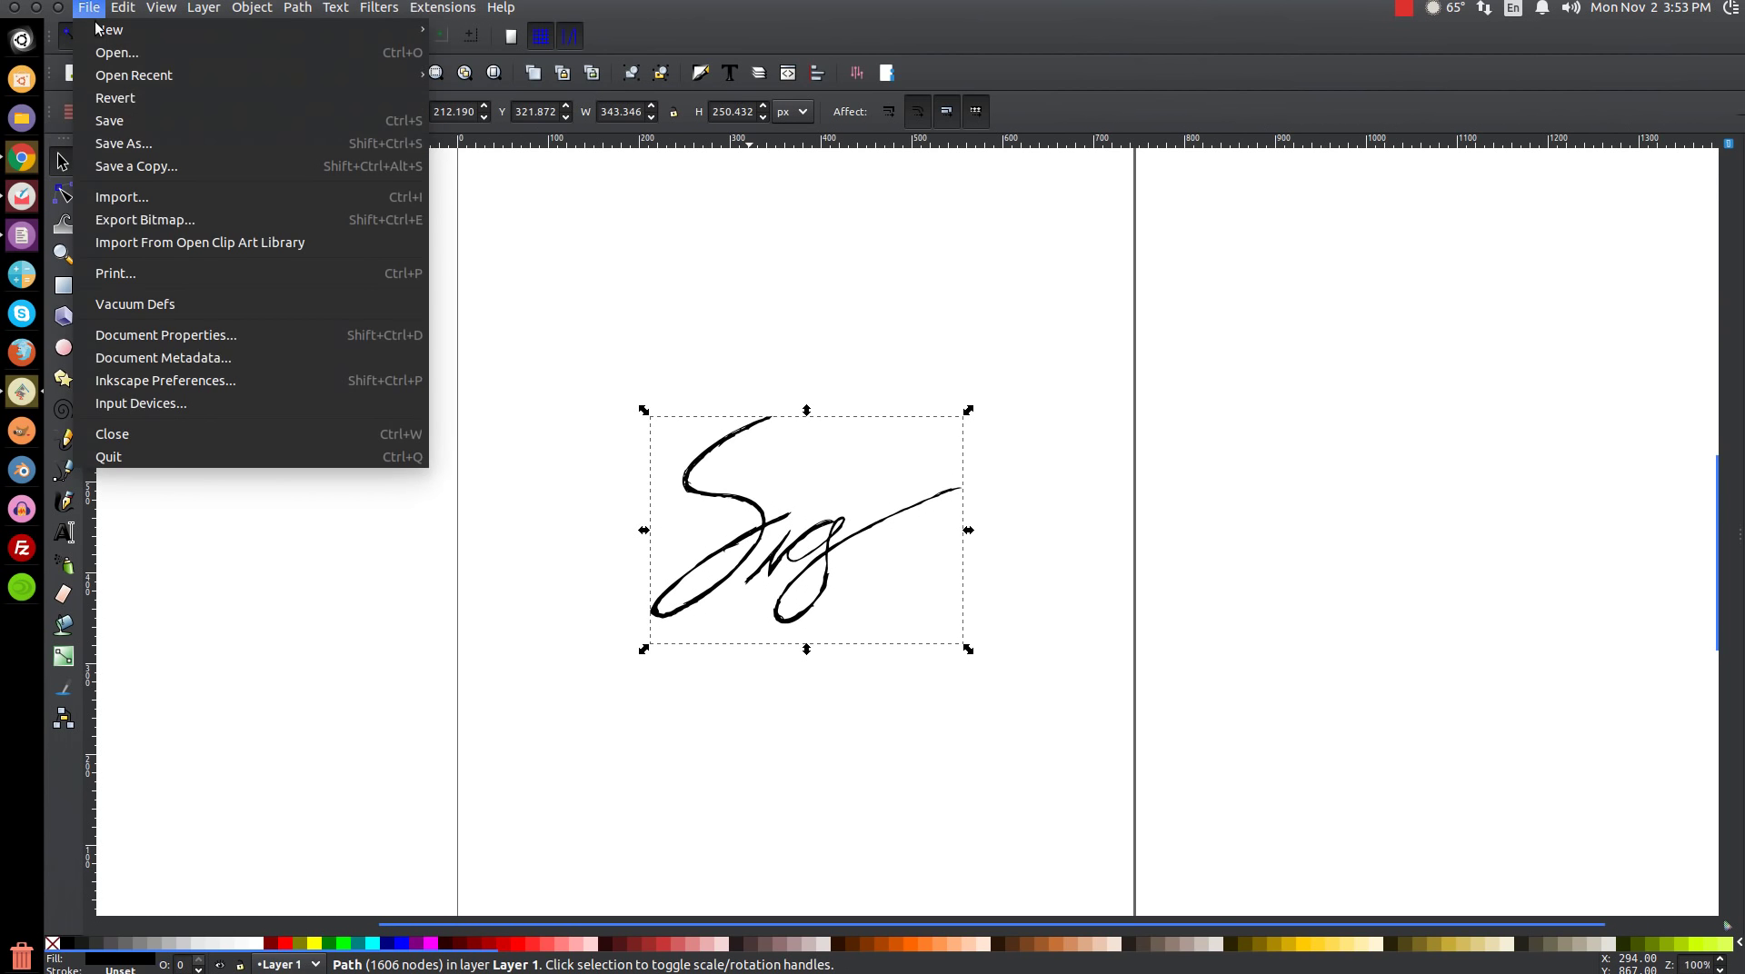
click(163, 336)
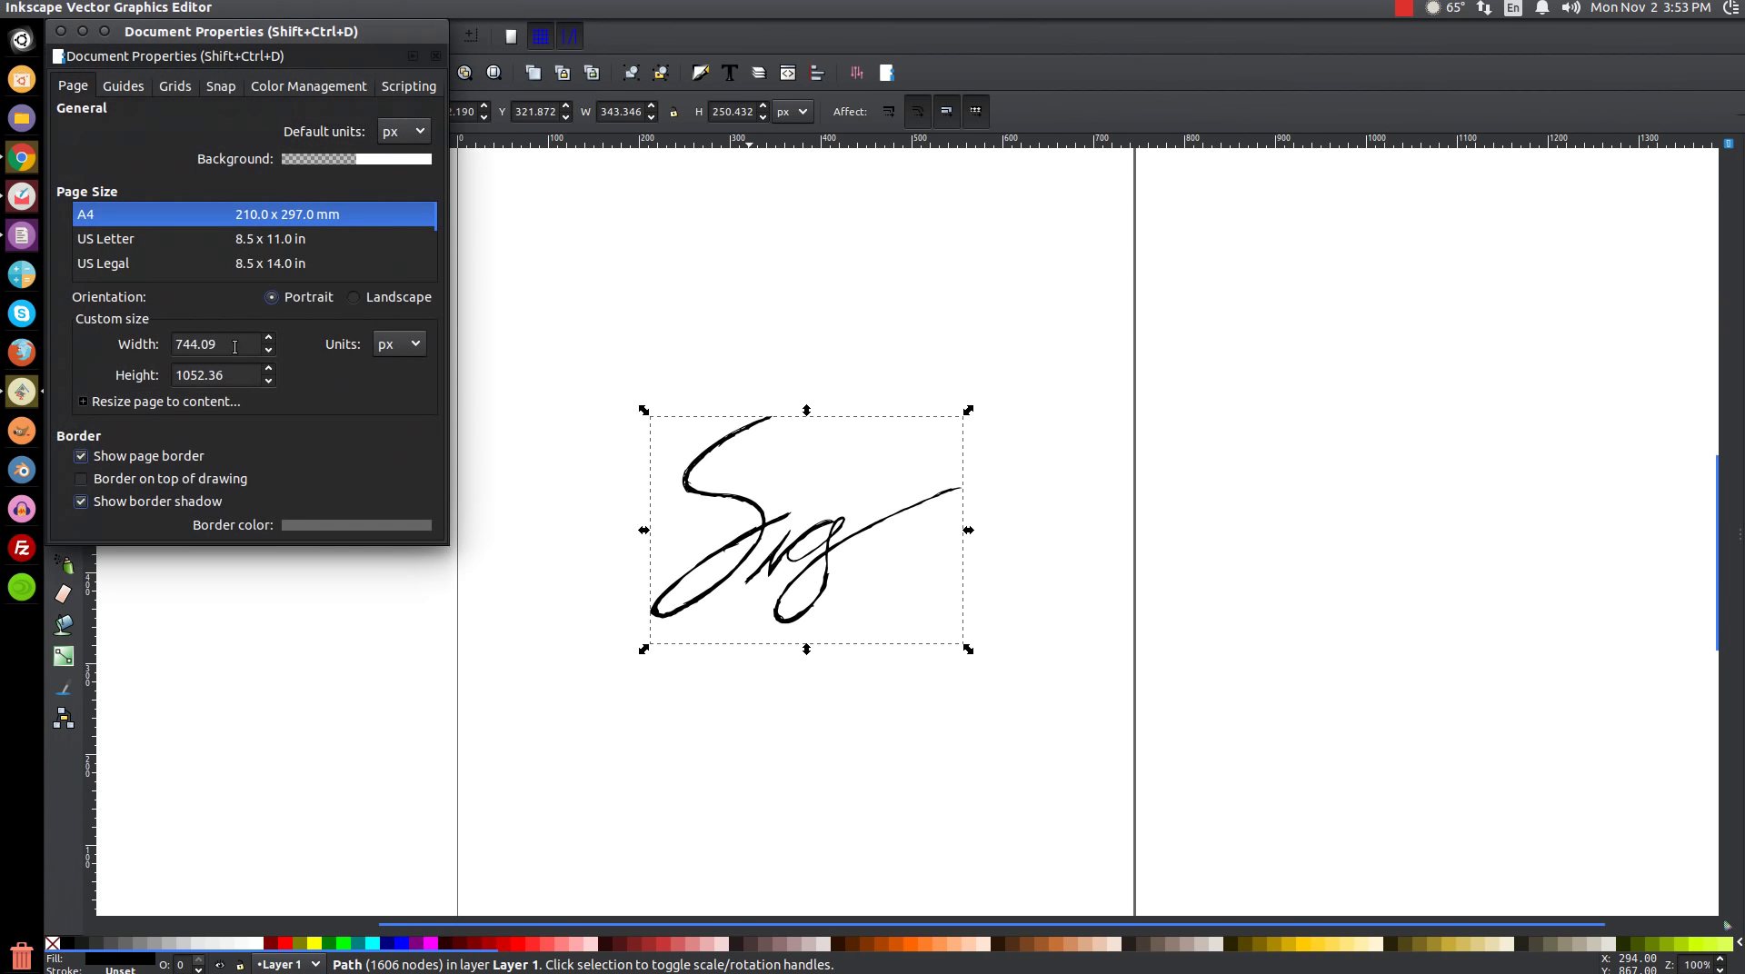
double_click(193, 343)
text(345)
click(229, 376)
drag(227, 376, 158, 363)
text(255)
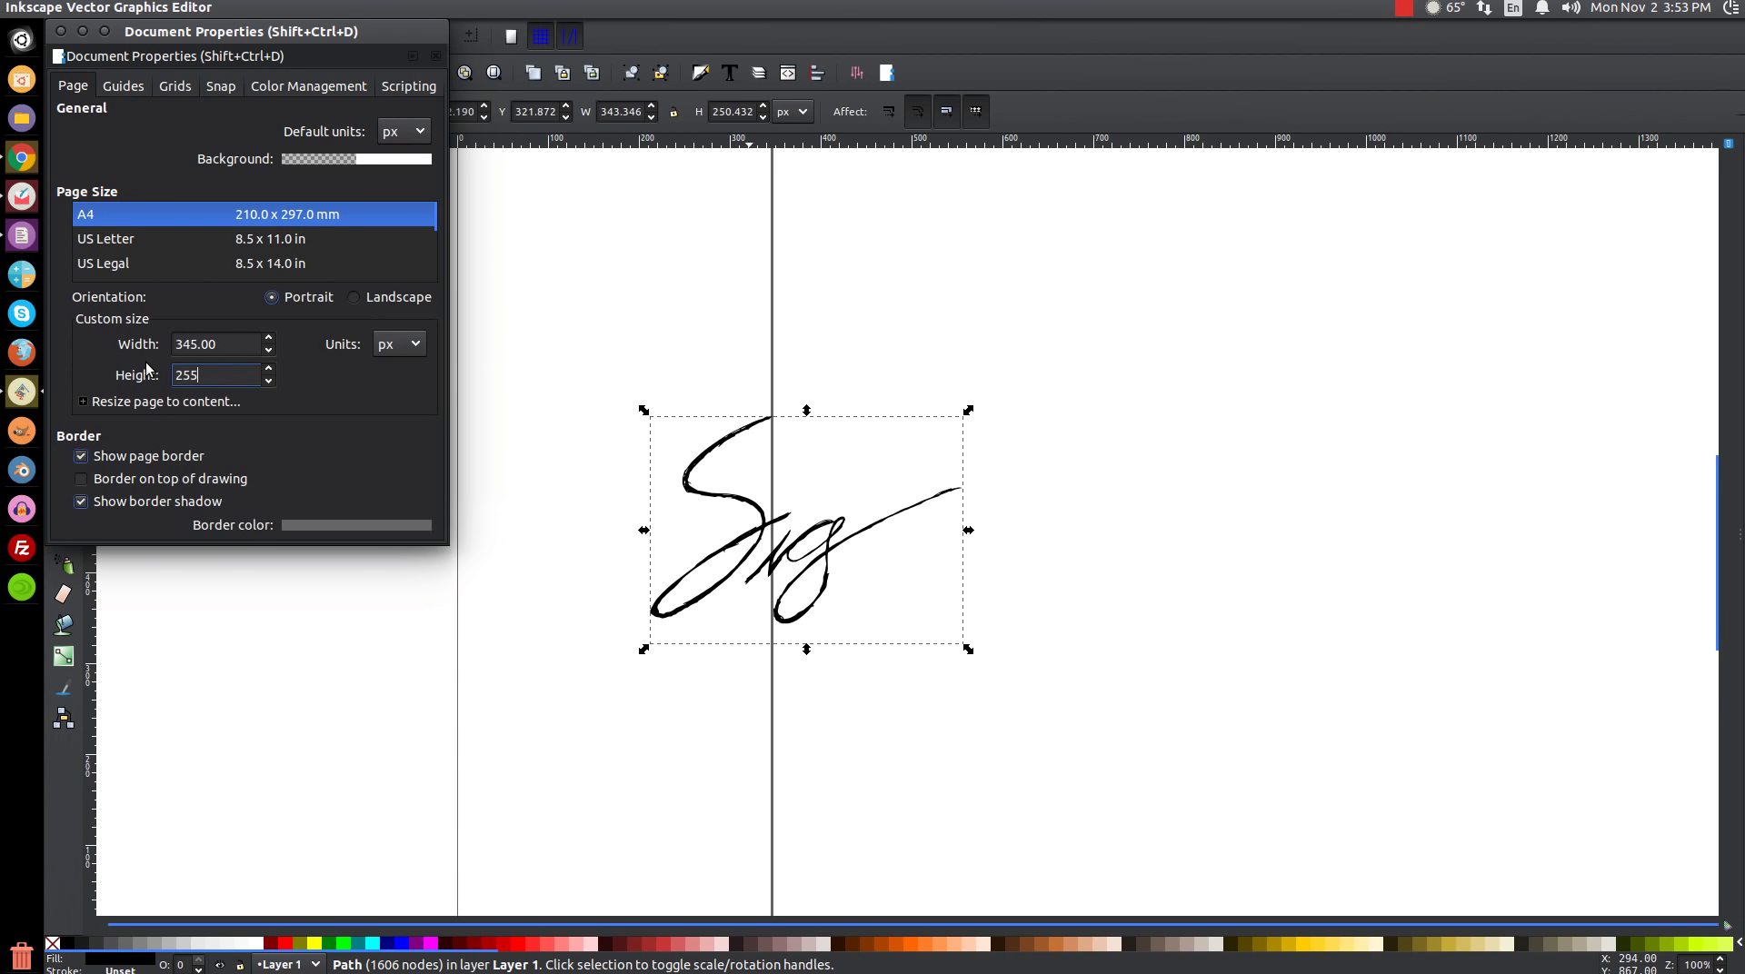
key(Return)
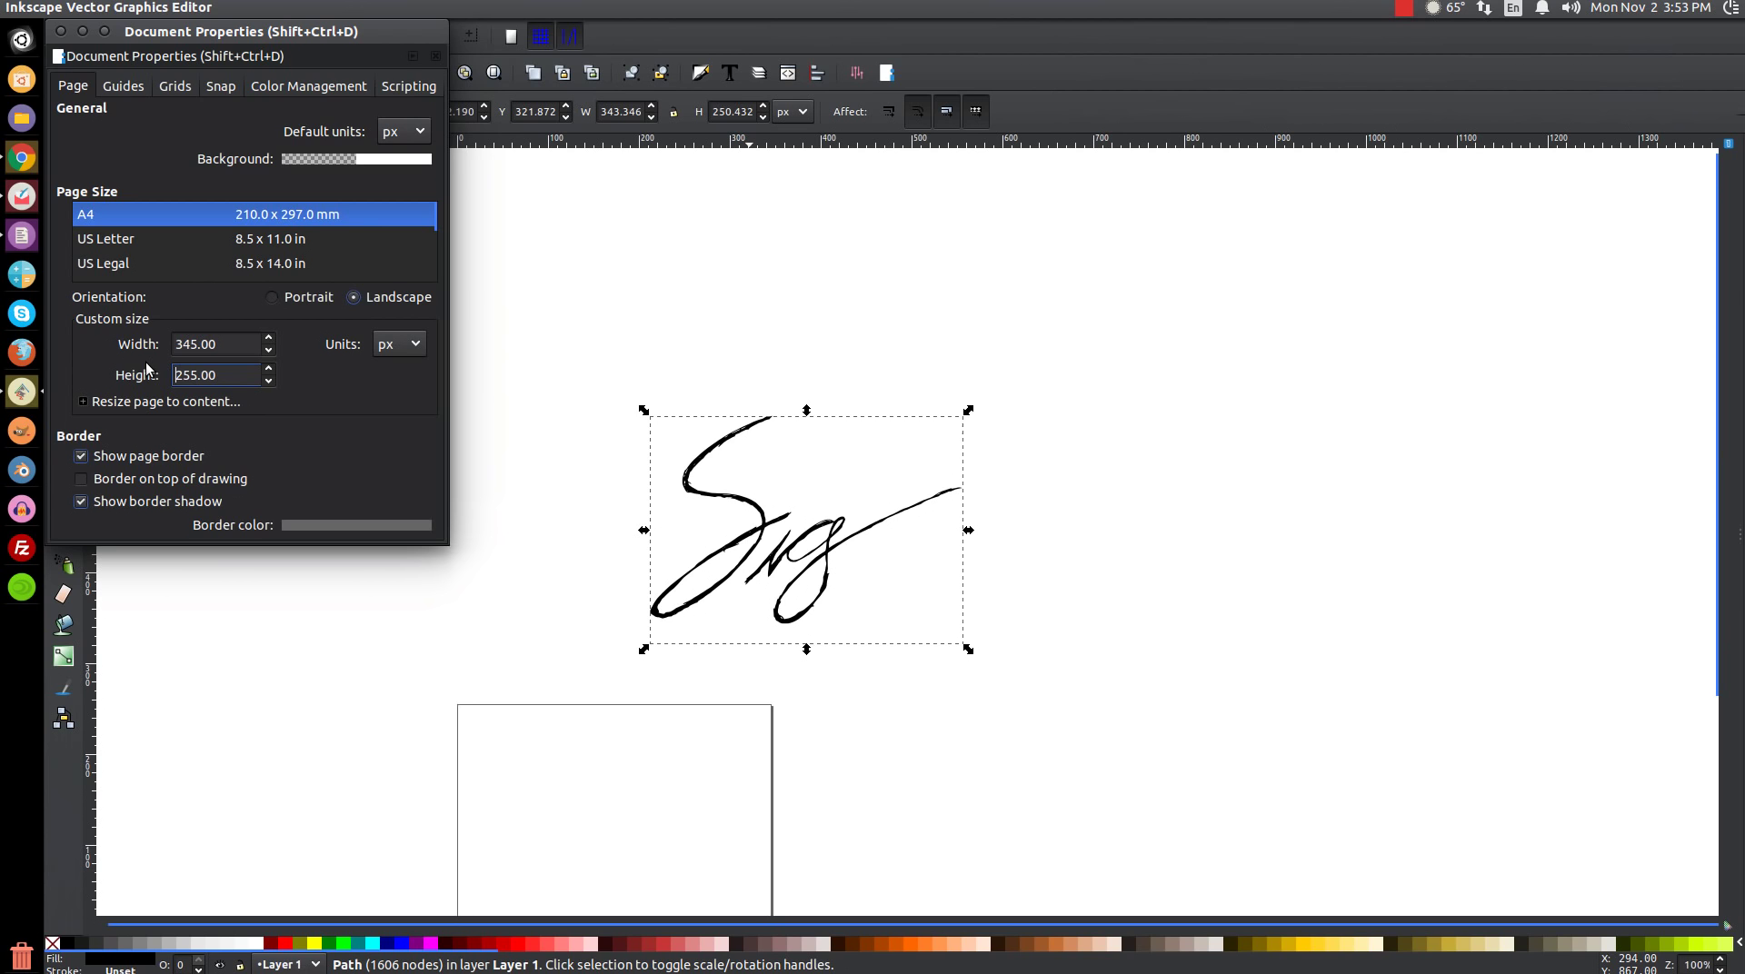
click(61, 31)
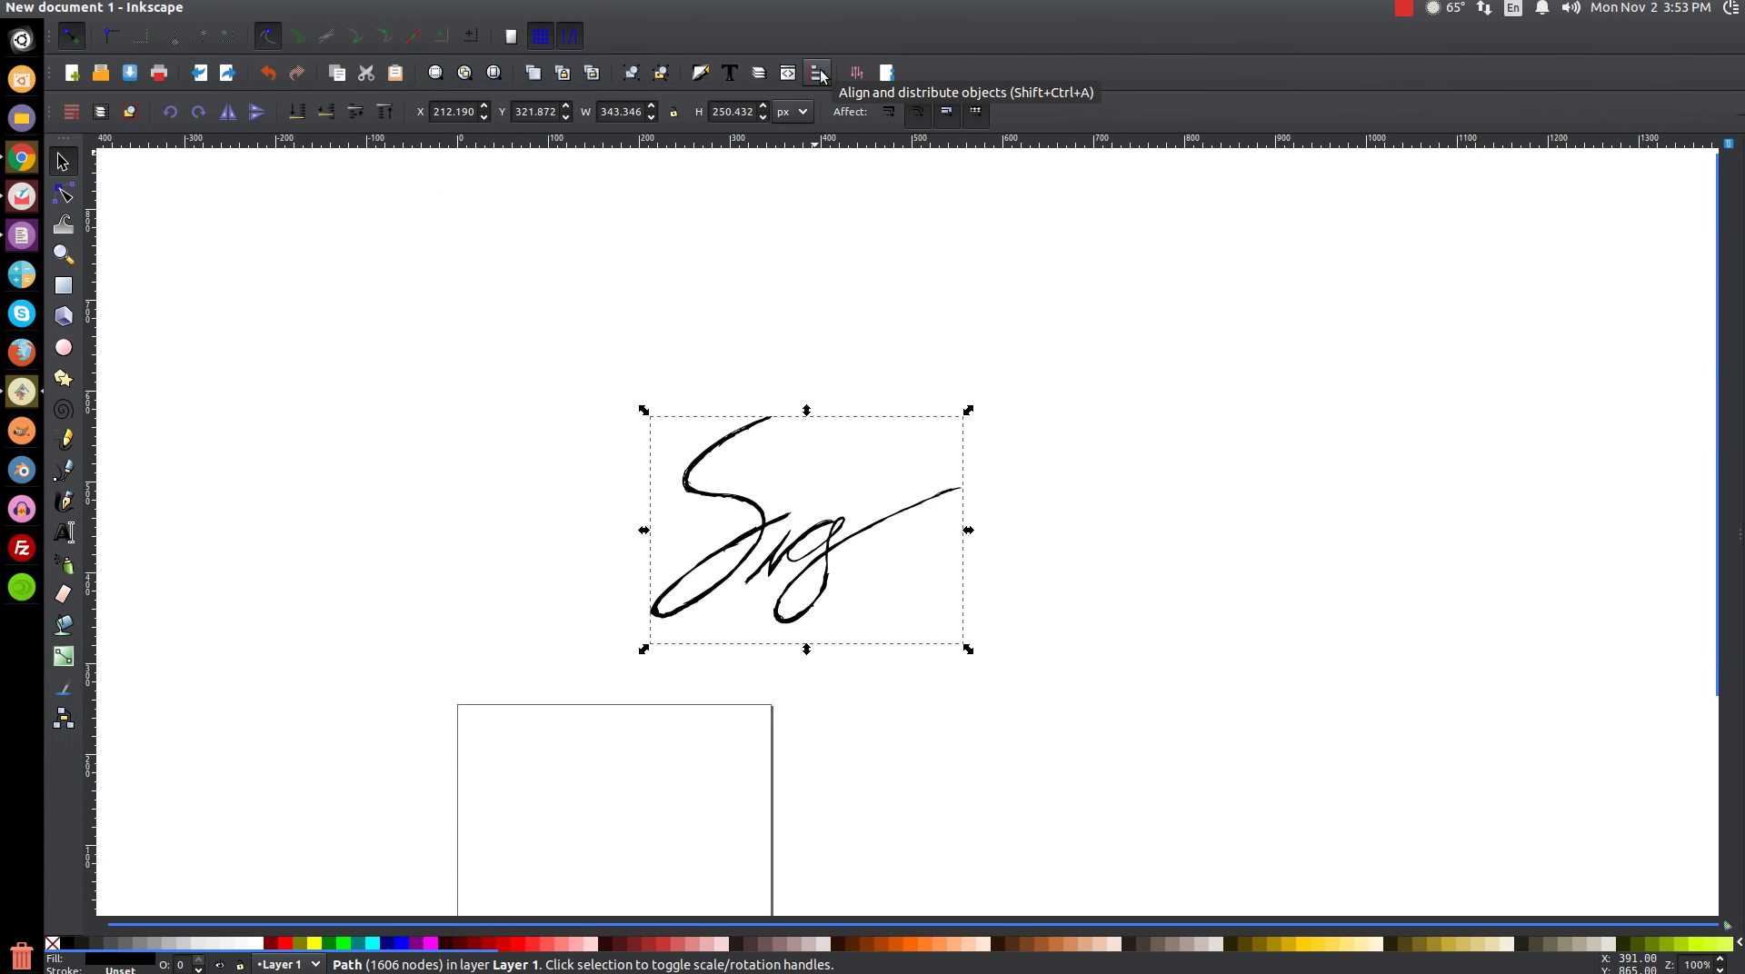
Align the signature relative to Page, centring it on both the vertical and horizontal axes
click(819, 73)
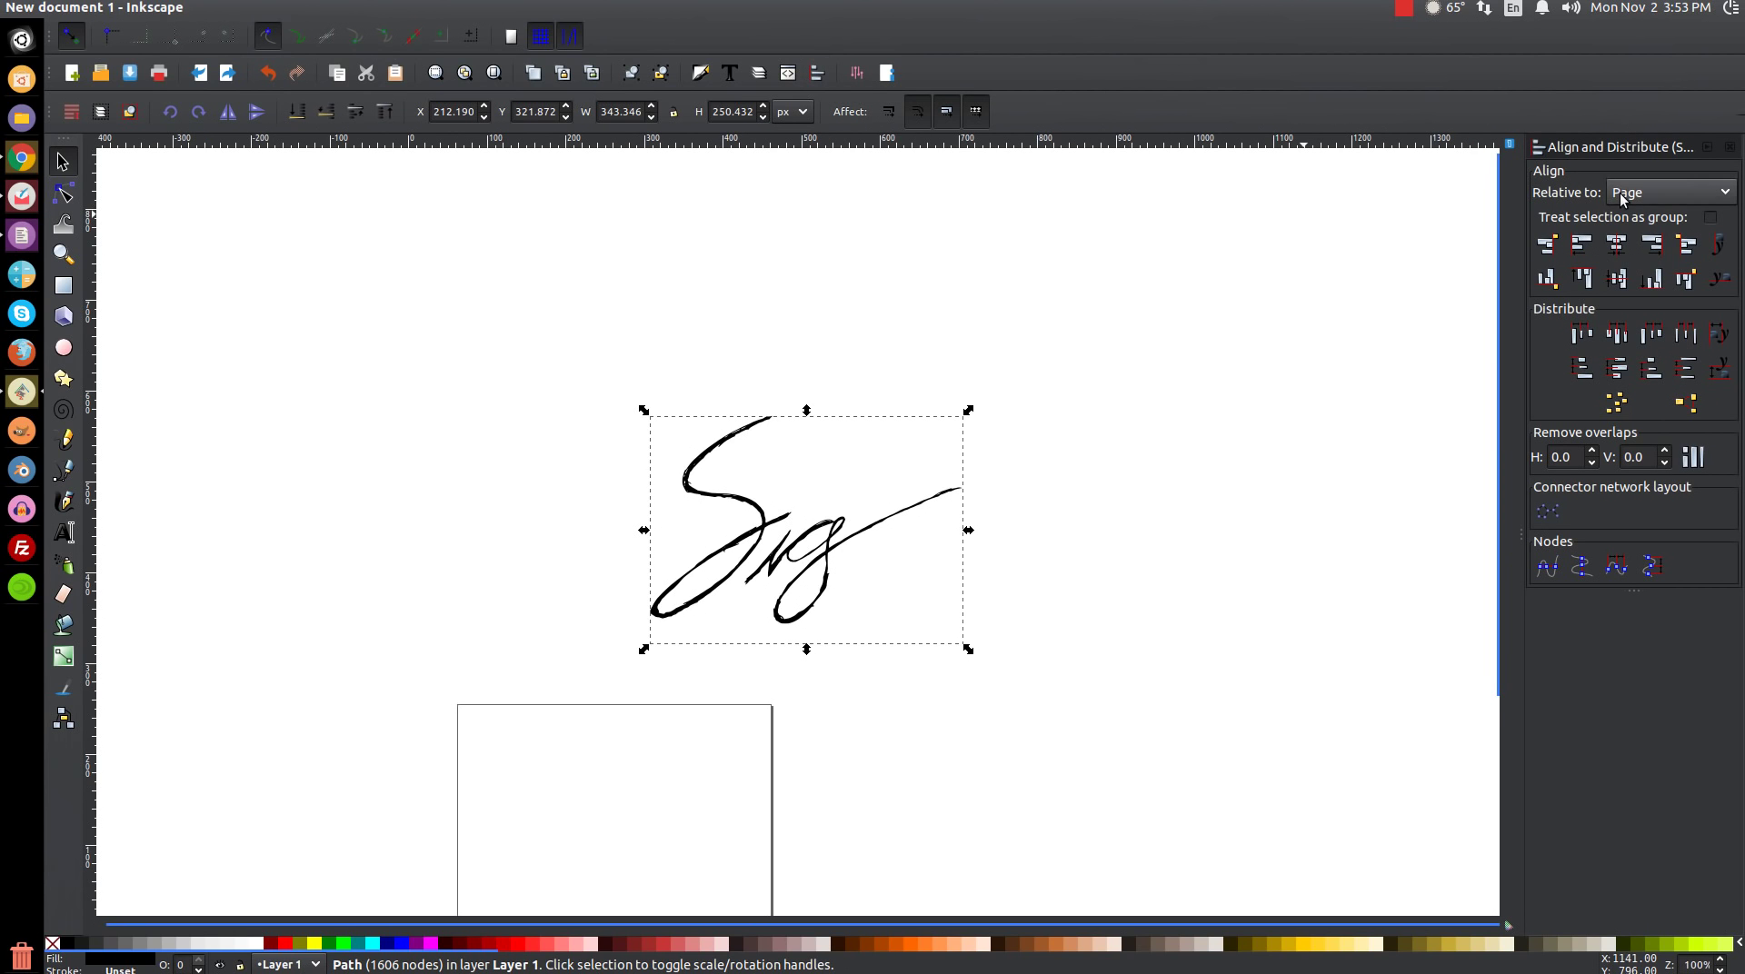
click(1643, 193)
click(1643, 191)
scroll(1045, 522, down, 3)
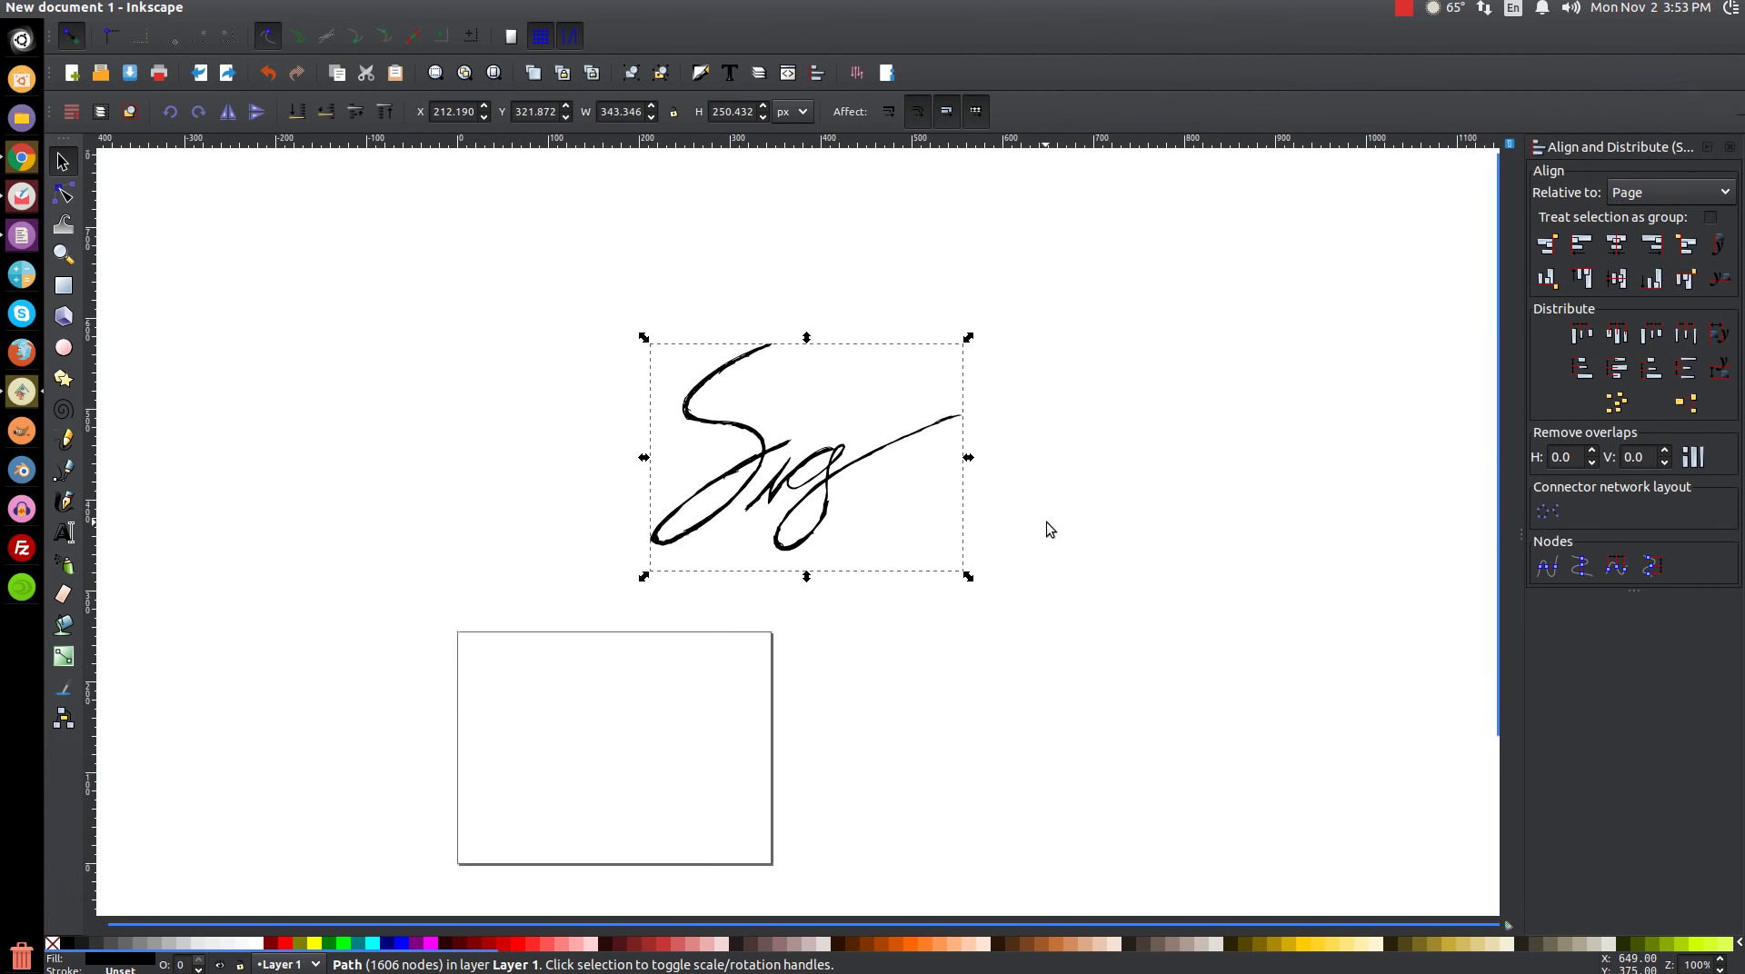
click(1617, 244)
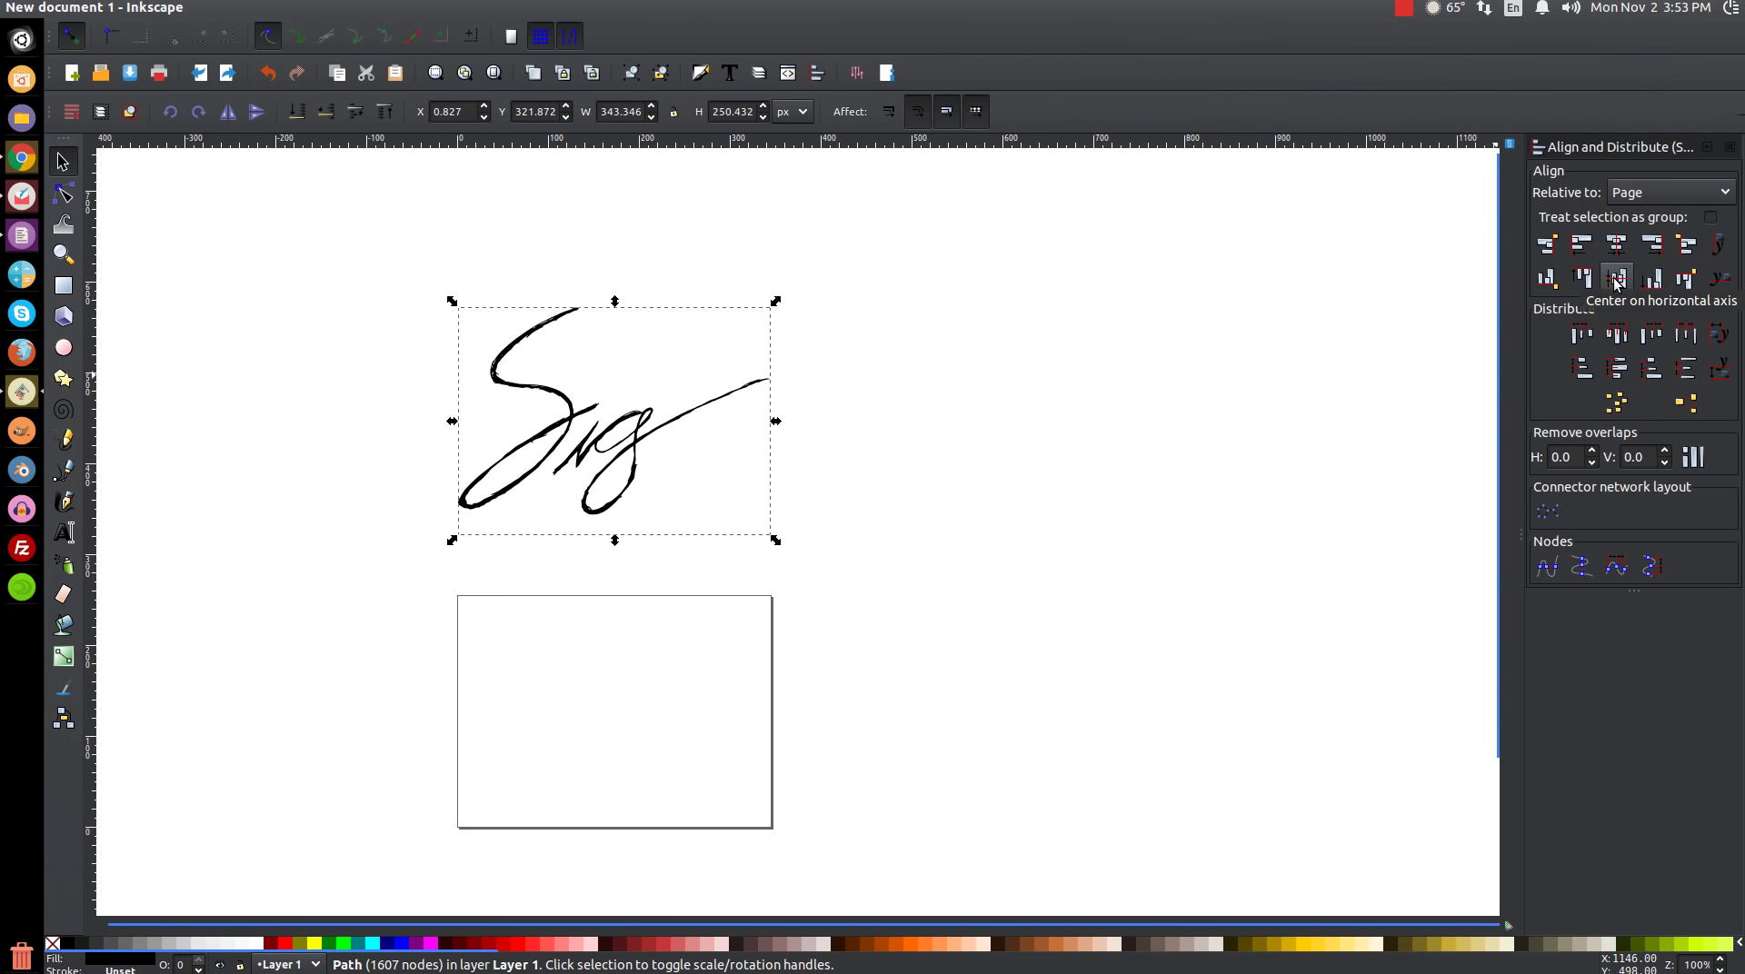
click(1616, 279)
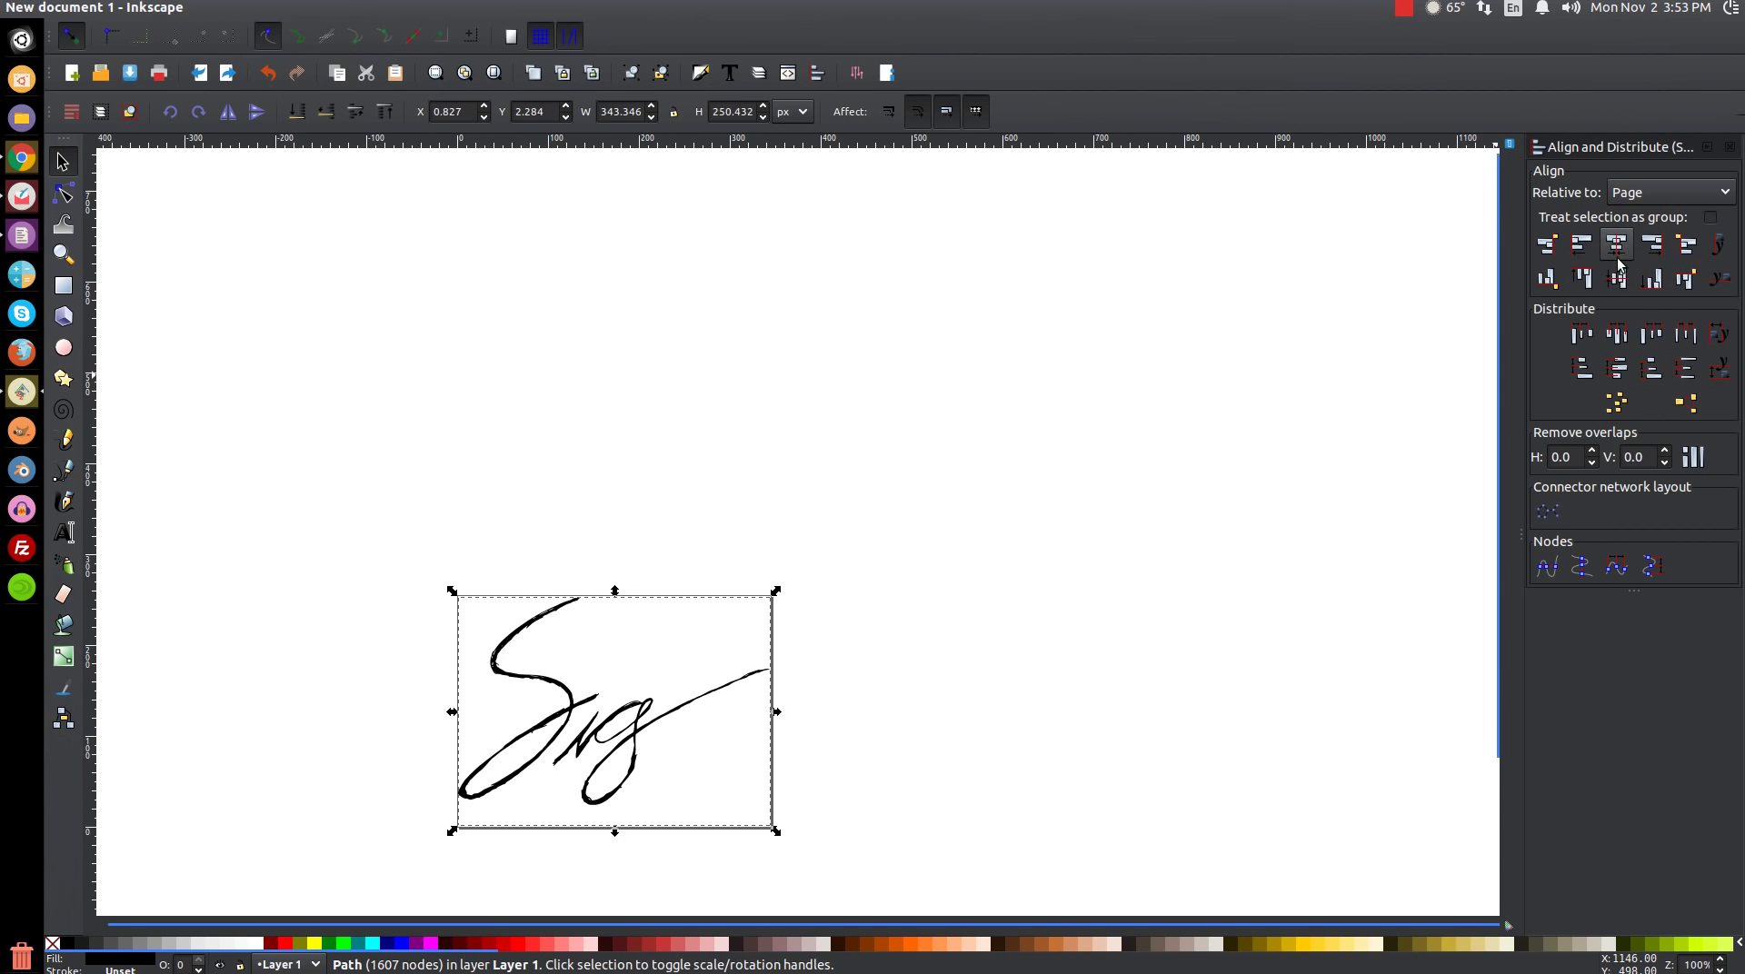
scroll(1056, 558, down, 8)
scroll(1056, 558, left, 5)
scroll(1180, 398, up, 2)
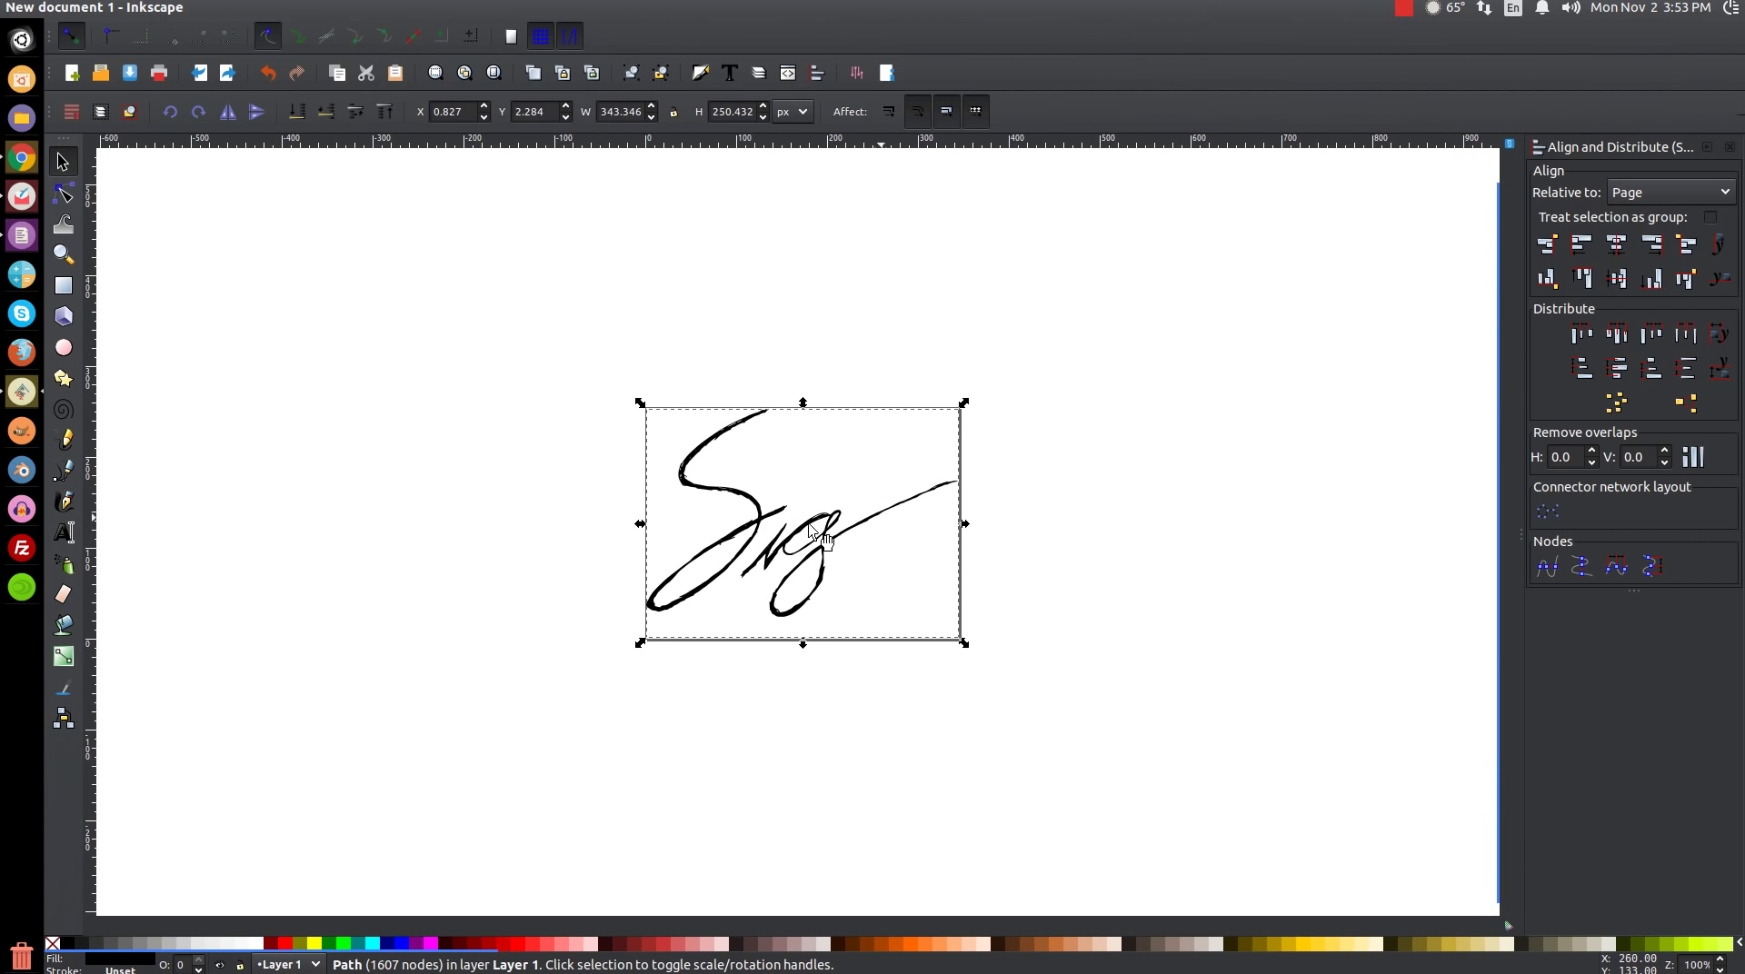
Save As the drawing under the name signature.svg in the Desktop folder
click(91, 7)
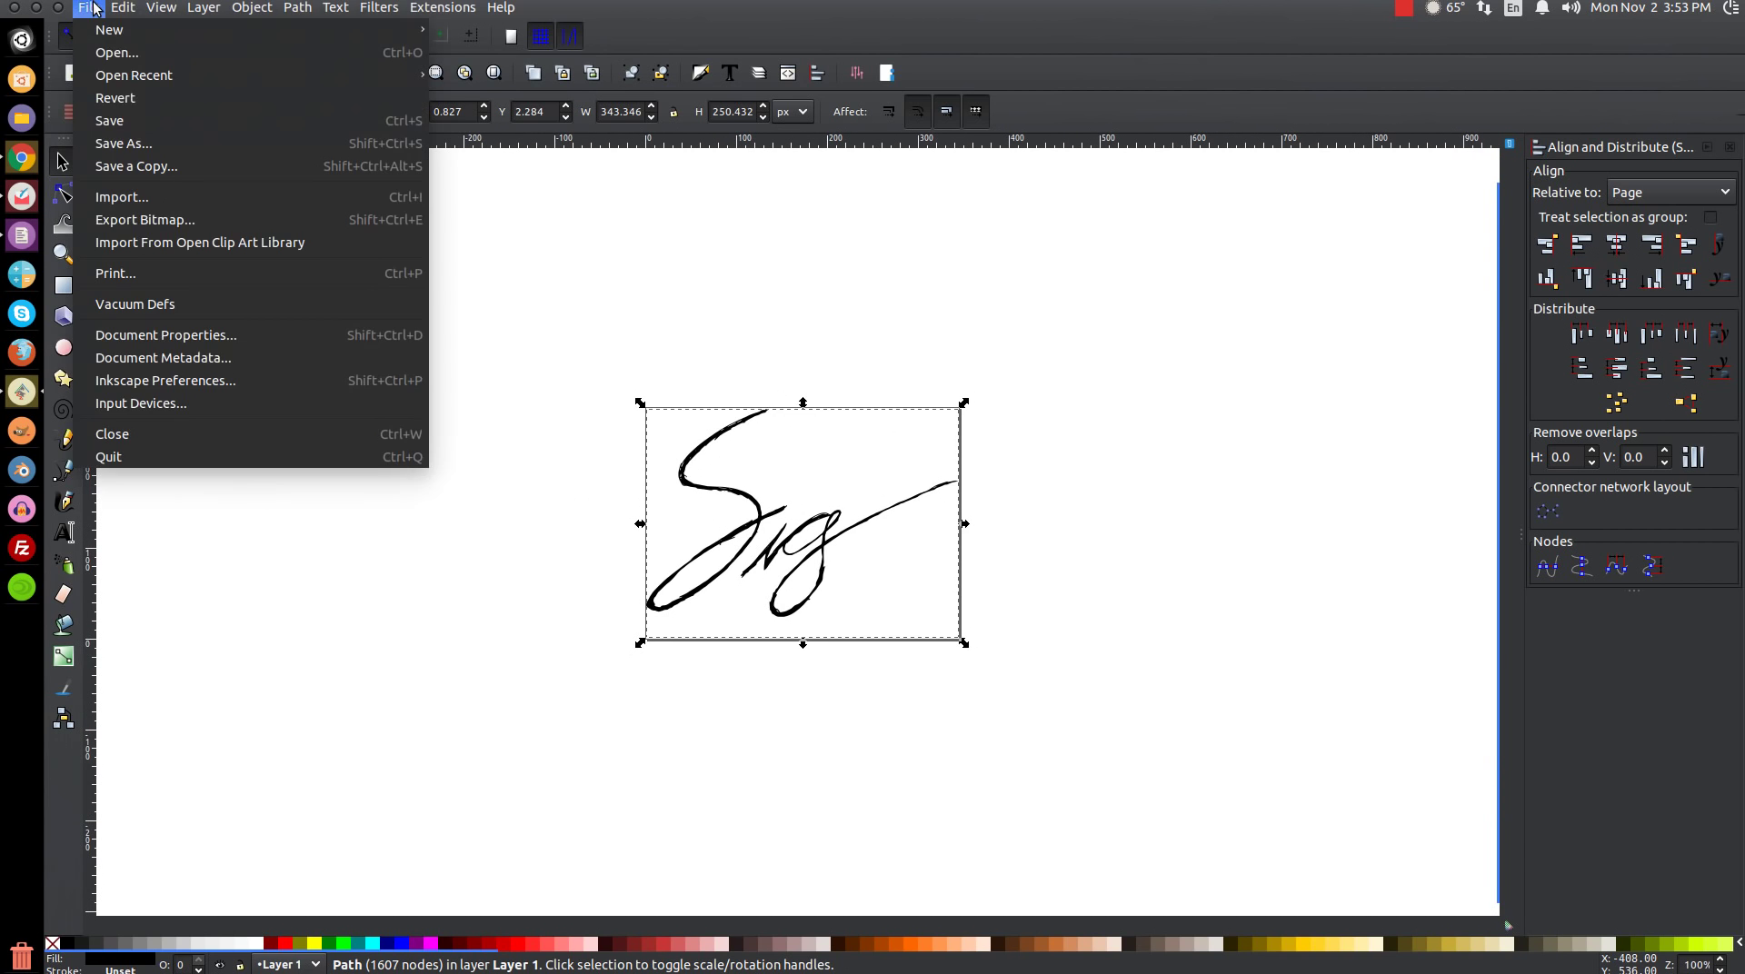
click(124, 143)
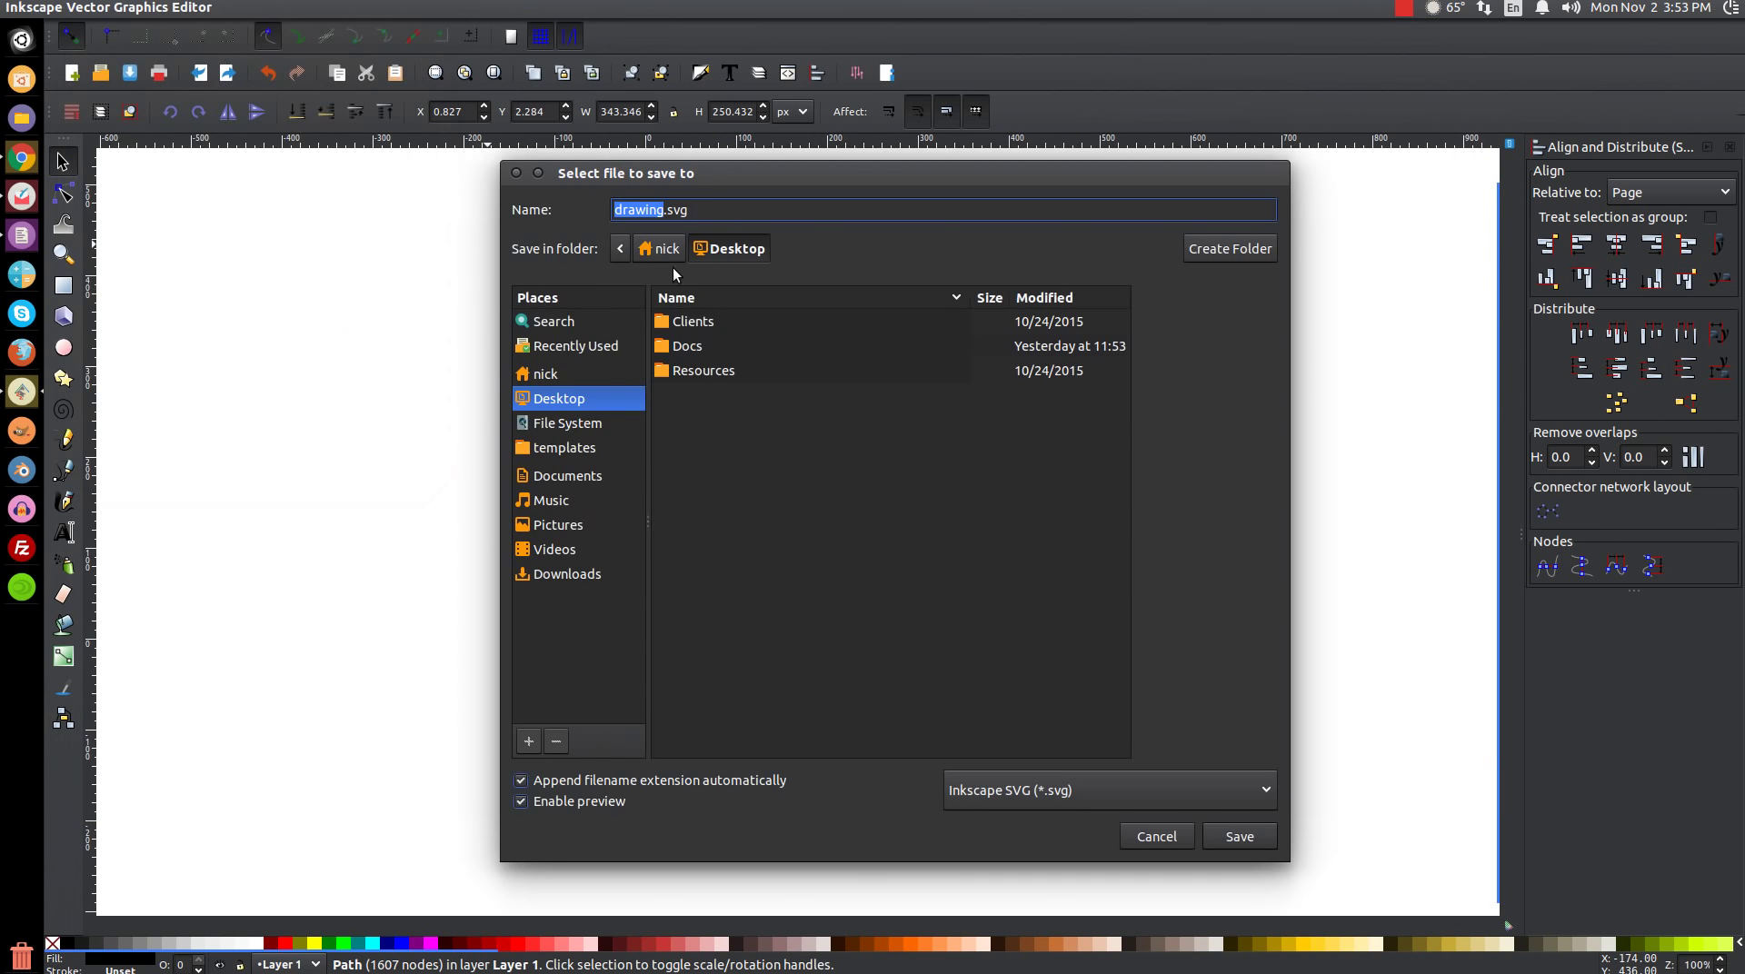
text(signature)
click(1225, 842)
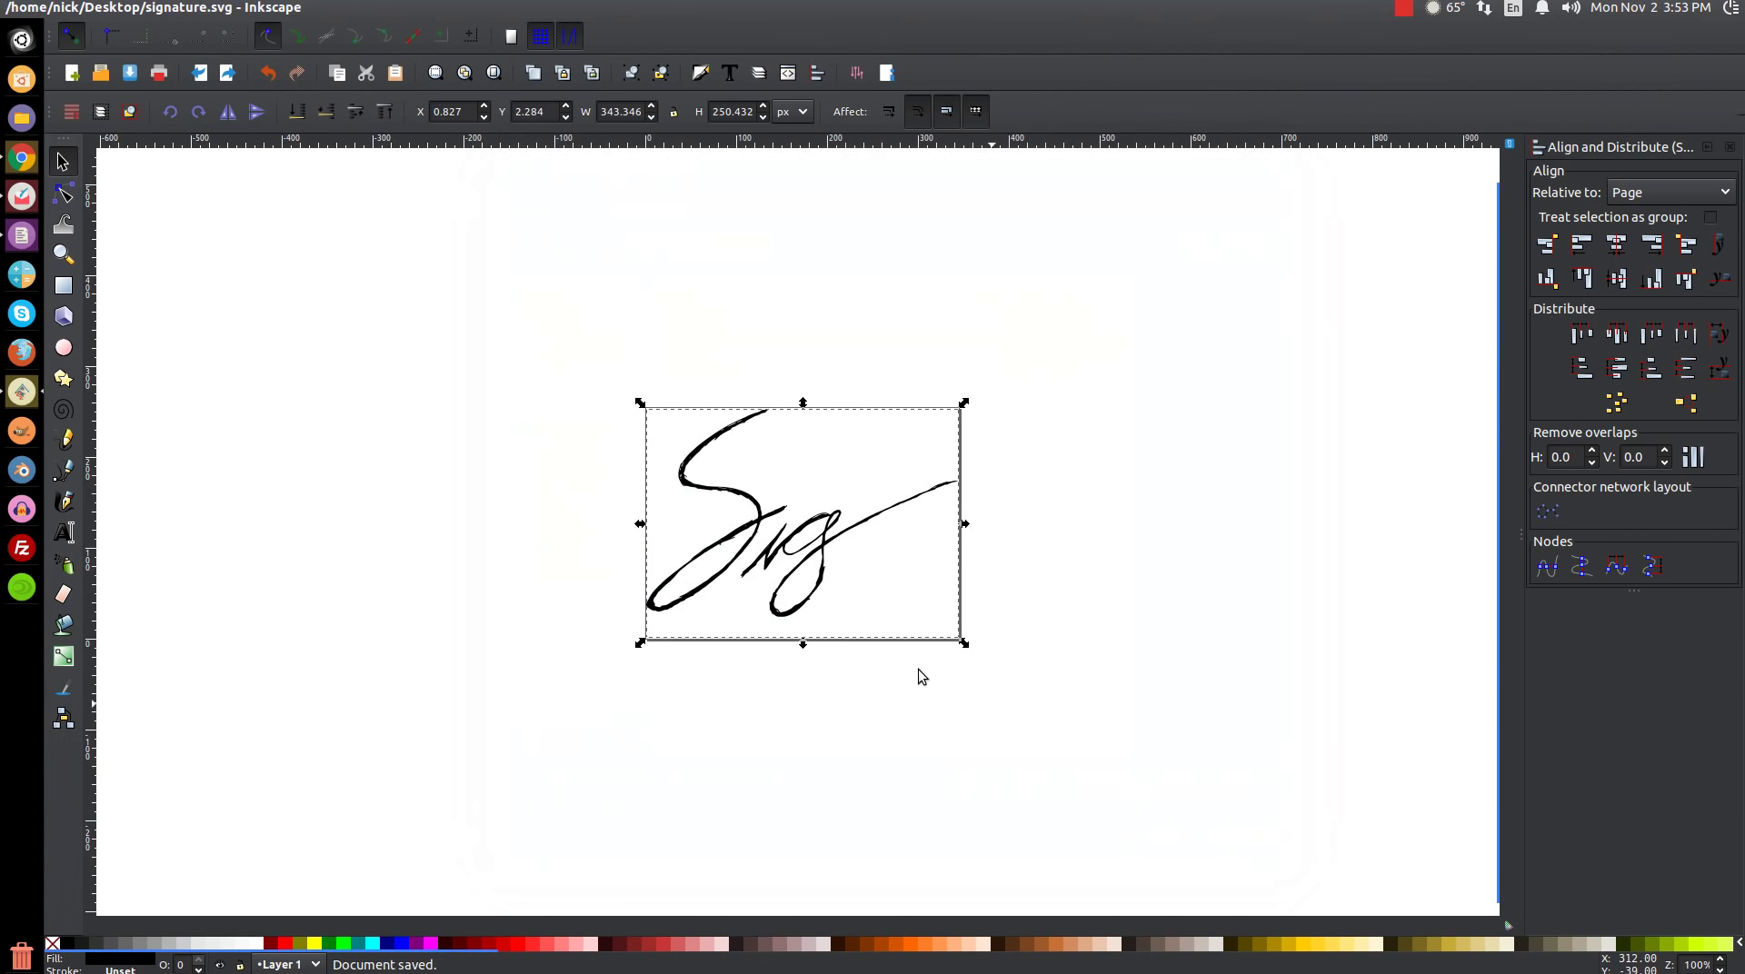
ctrl+scroll(832, 536, up, 2)
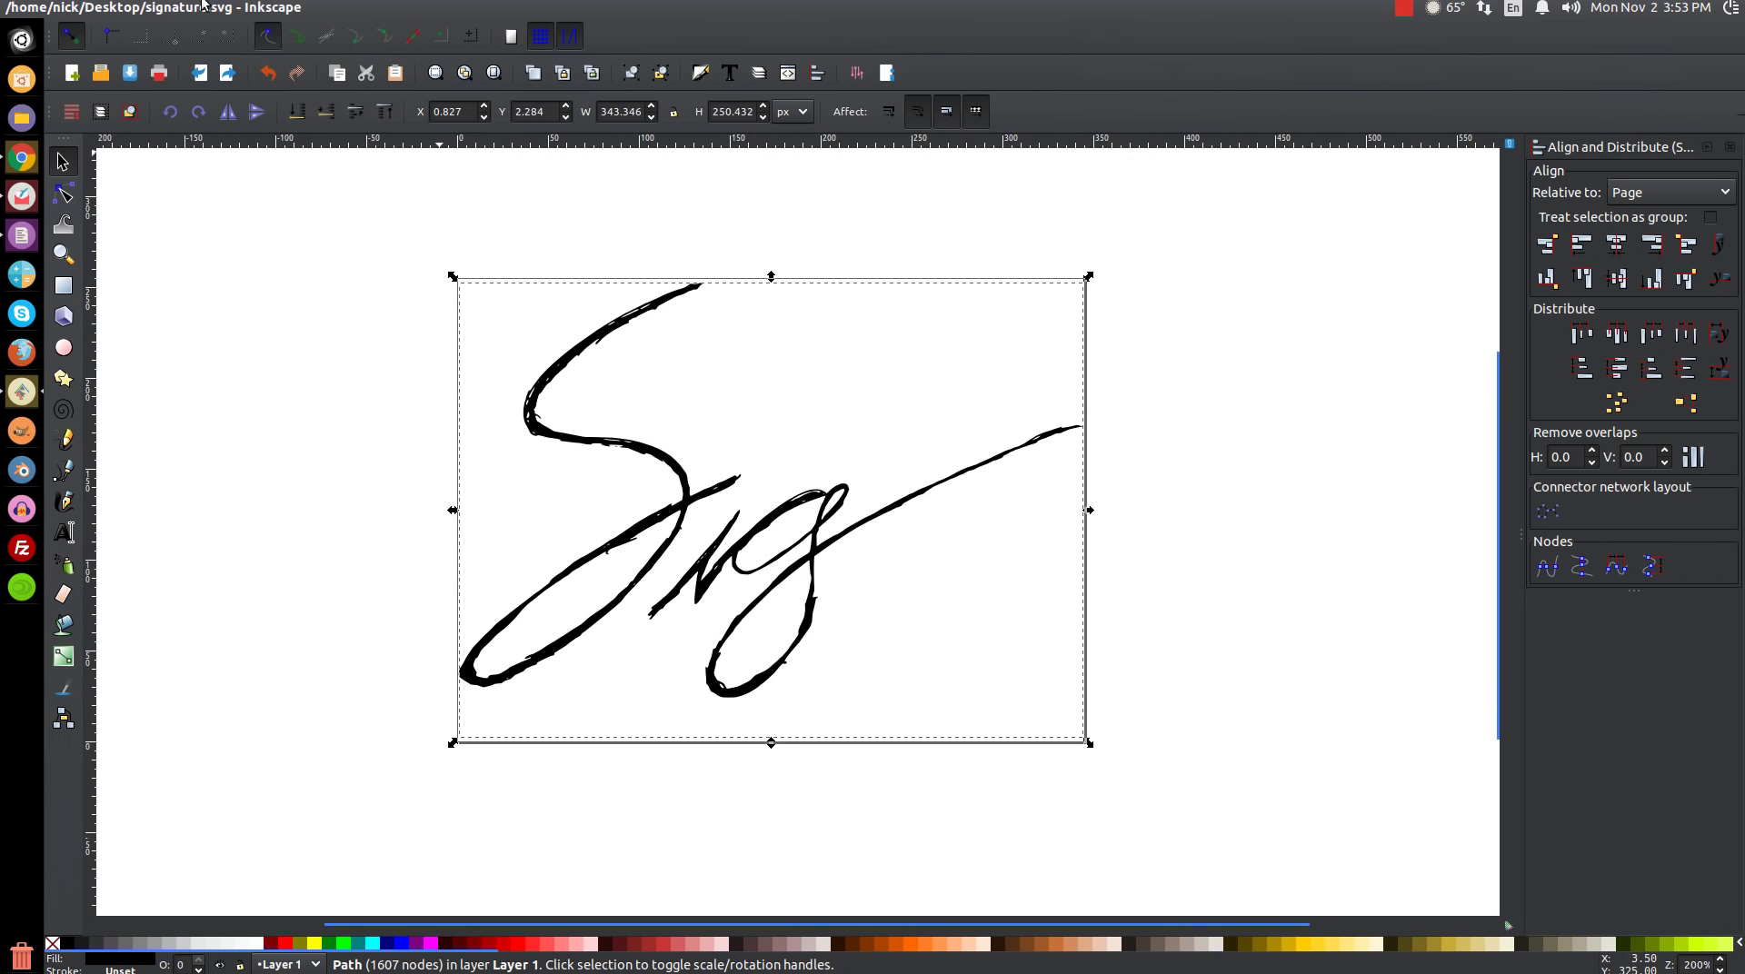
key(ctrl+super+d)
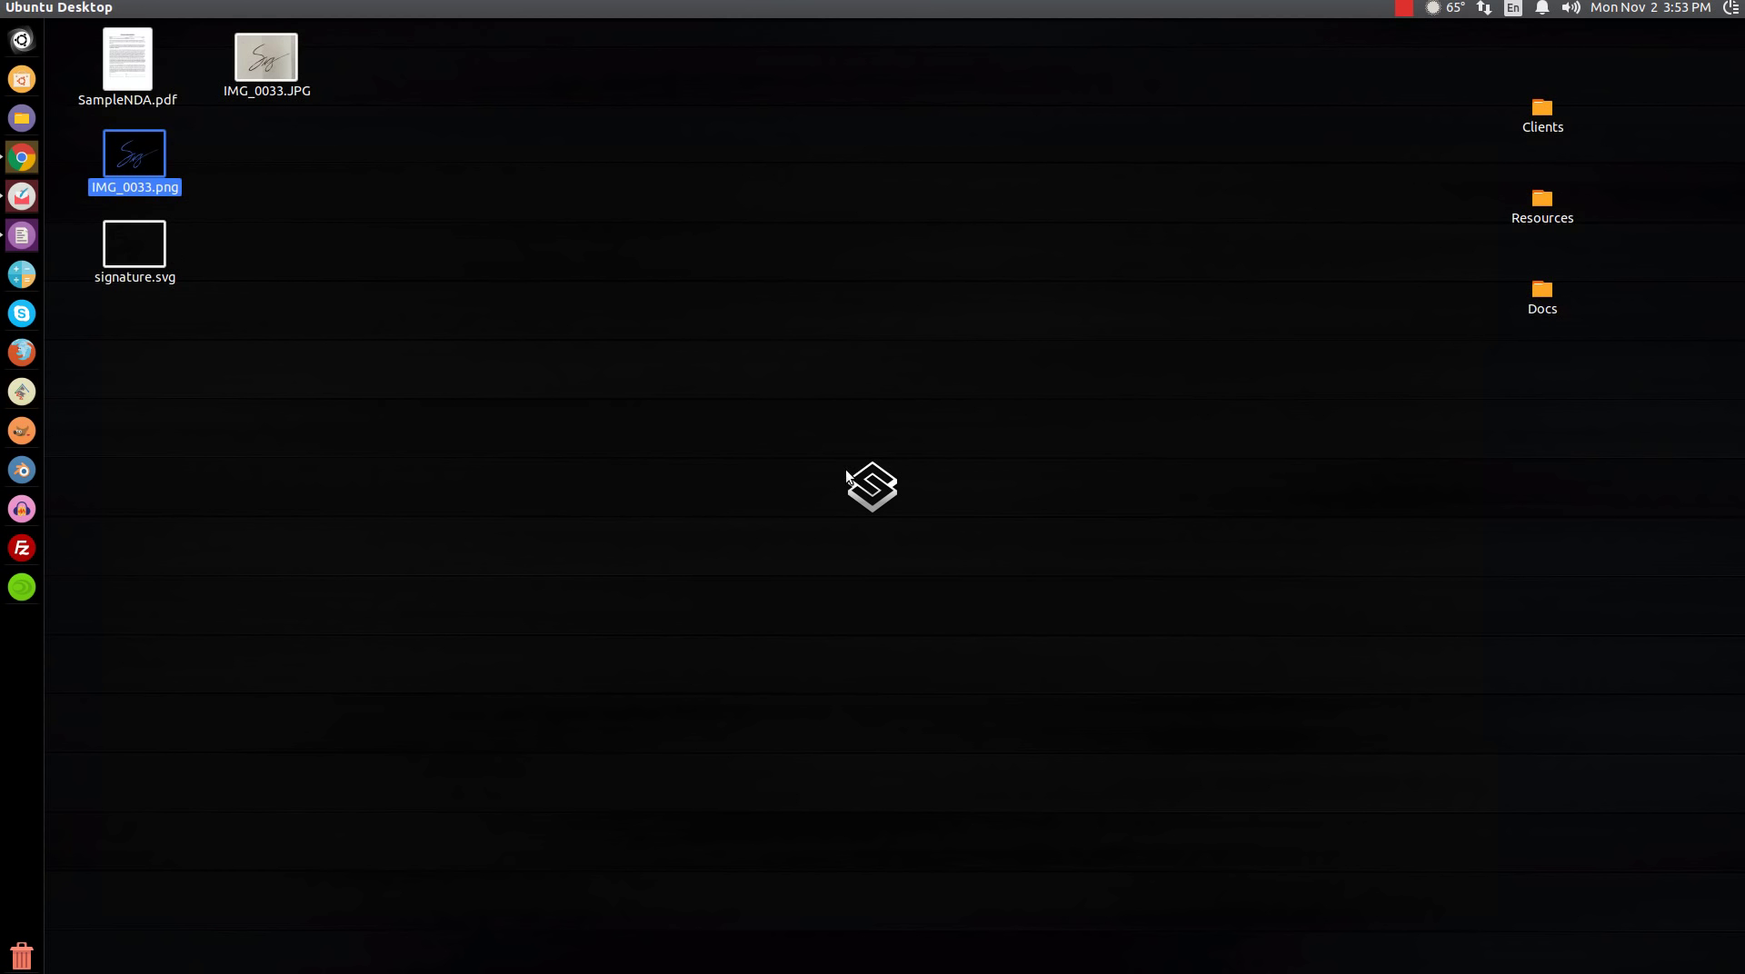
click(342, 259)
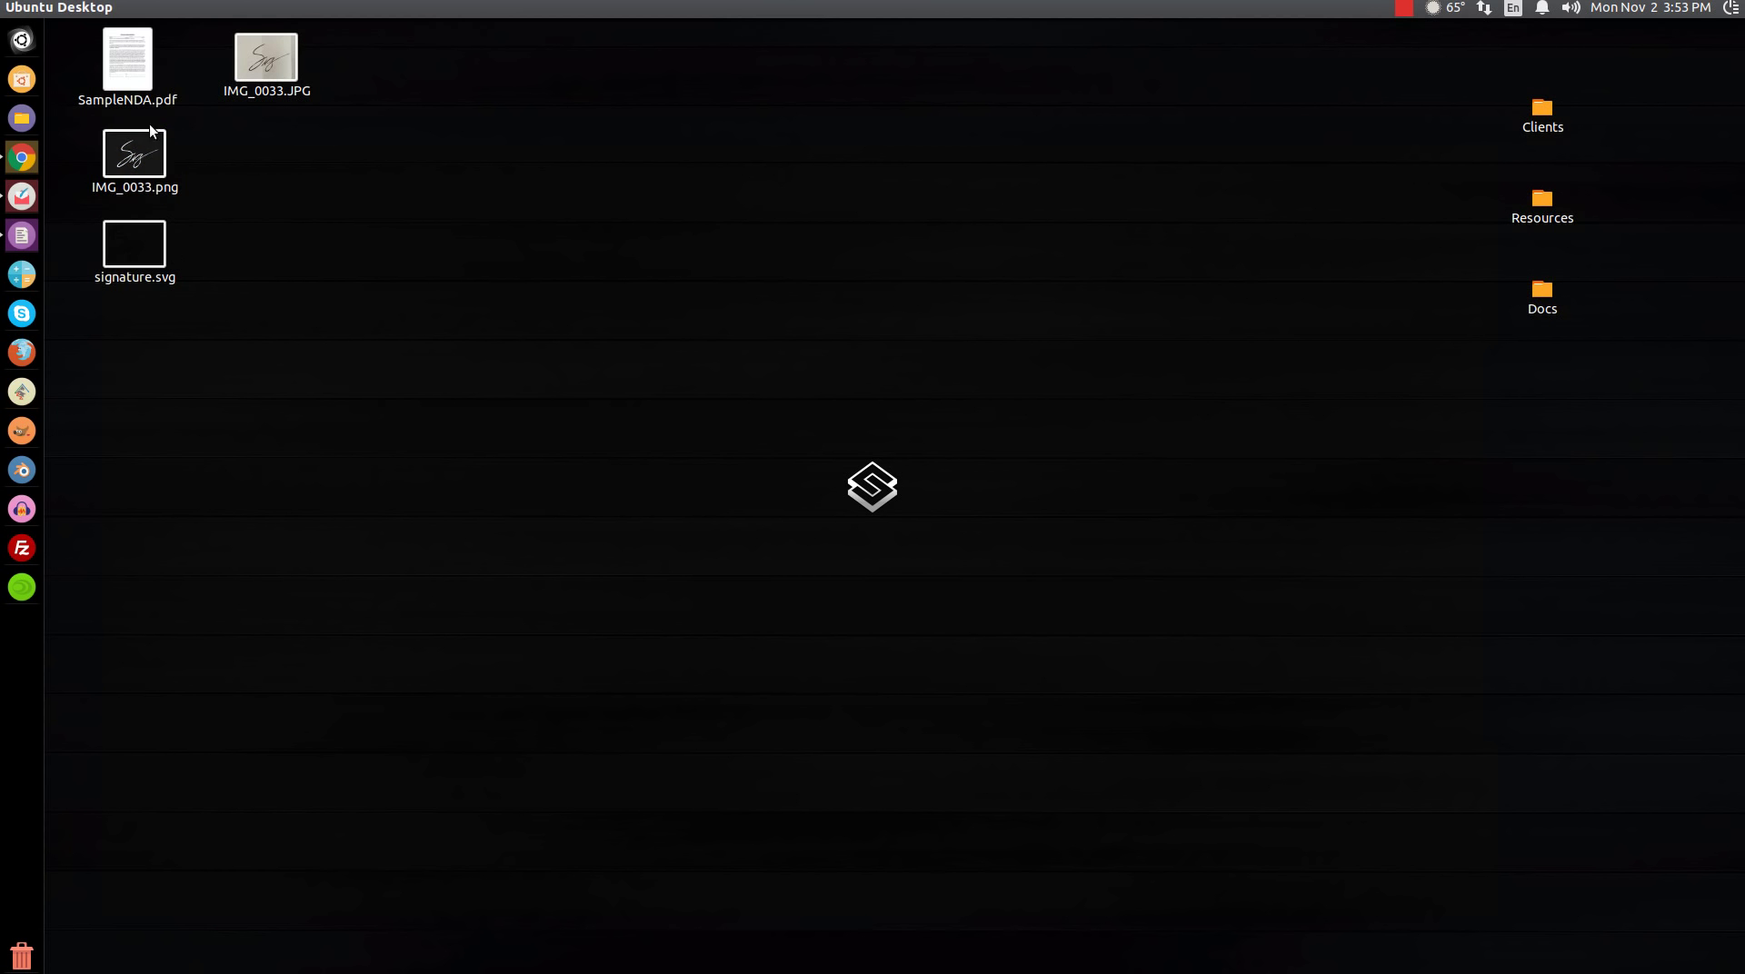
double_click(117, 68)
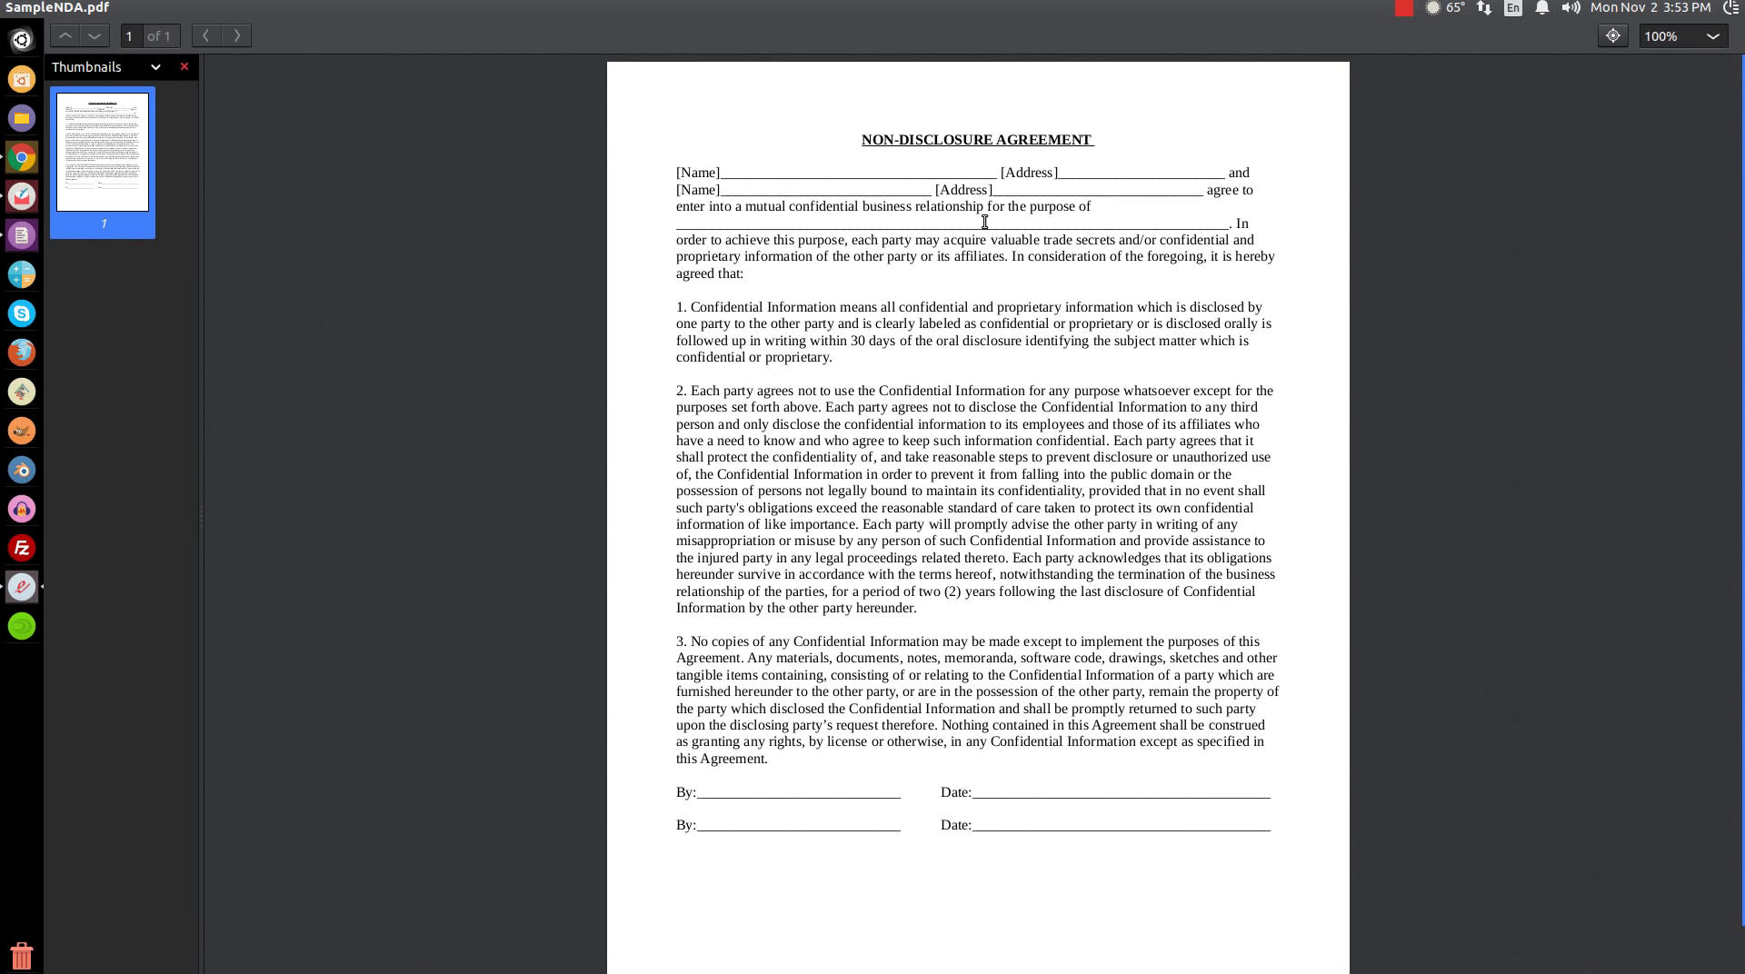
scroll(1052, 461, down, 2)
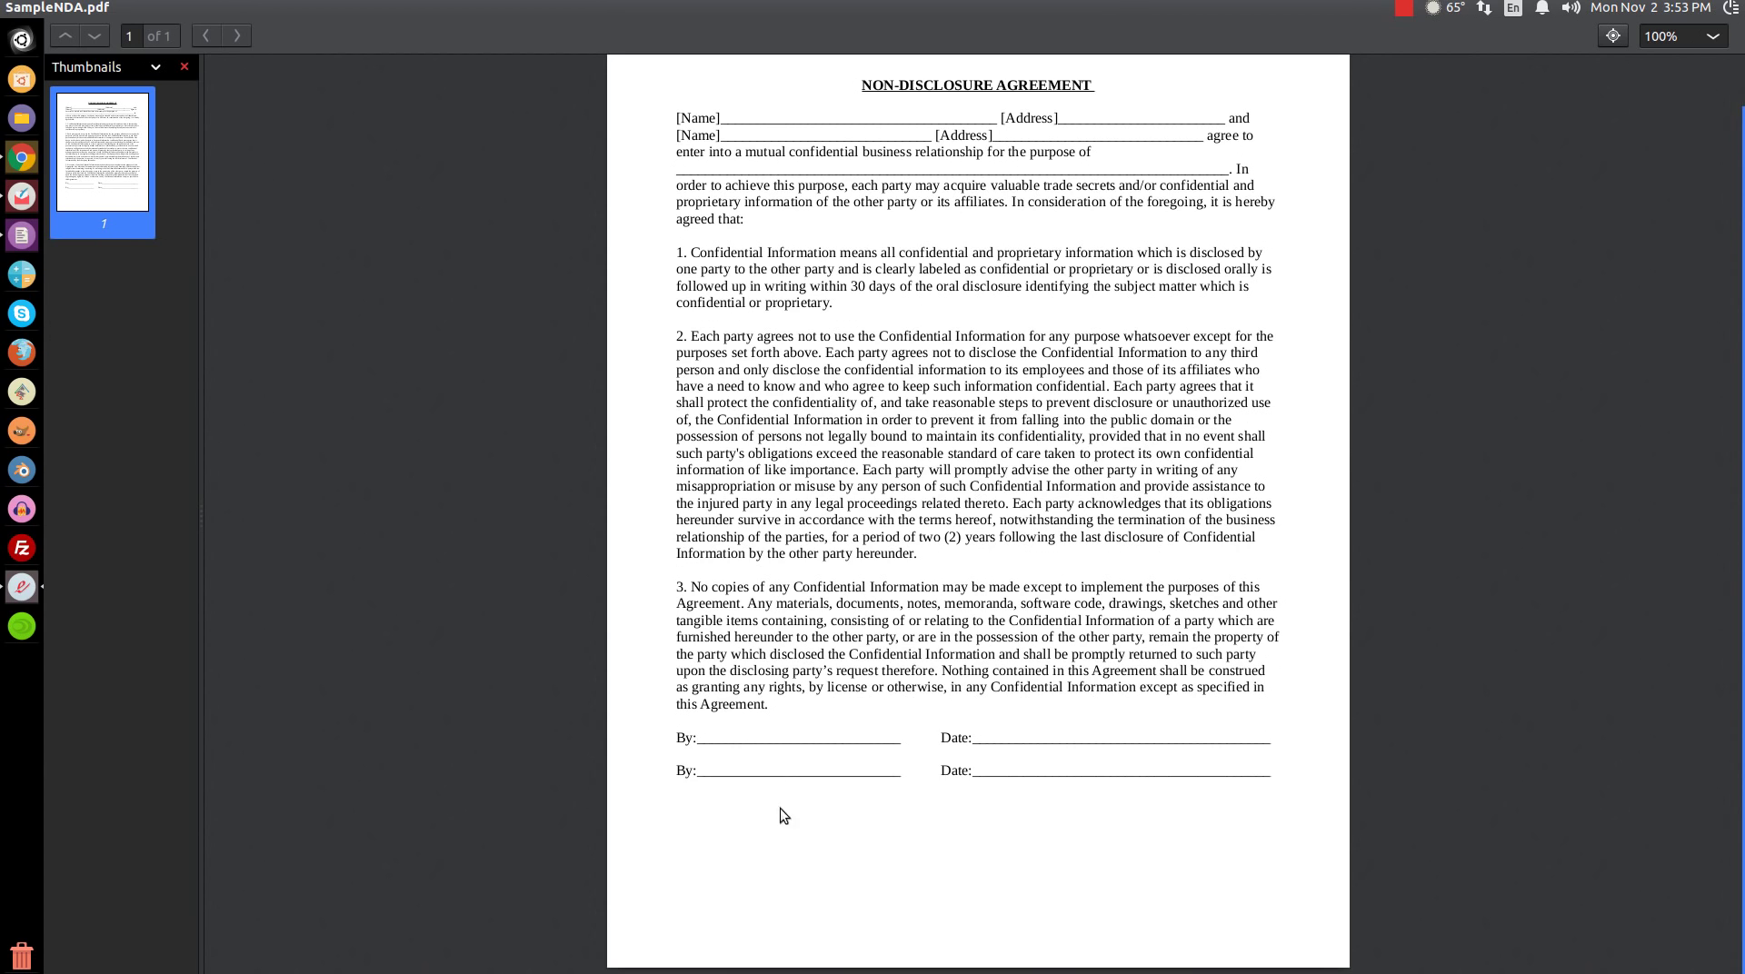
mouse_move(16, 11)
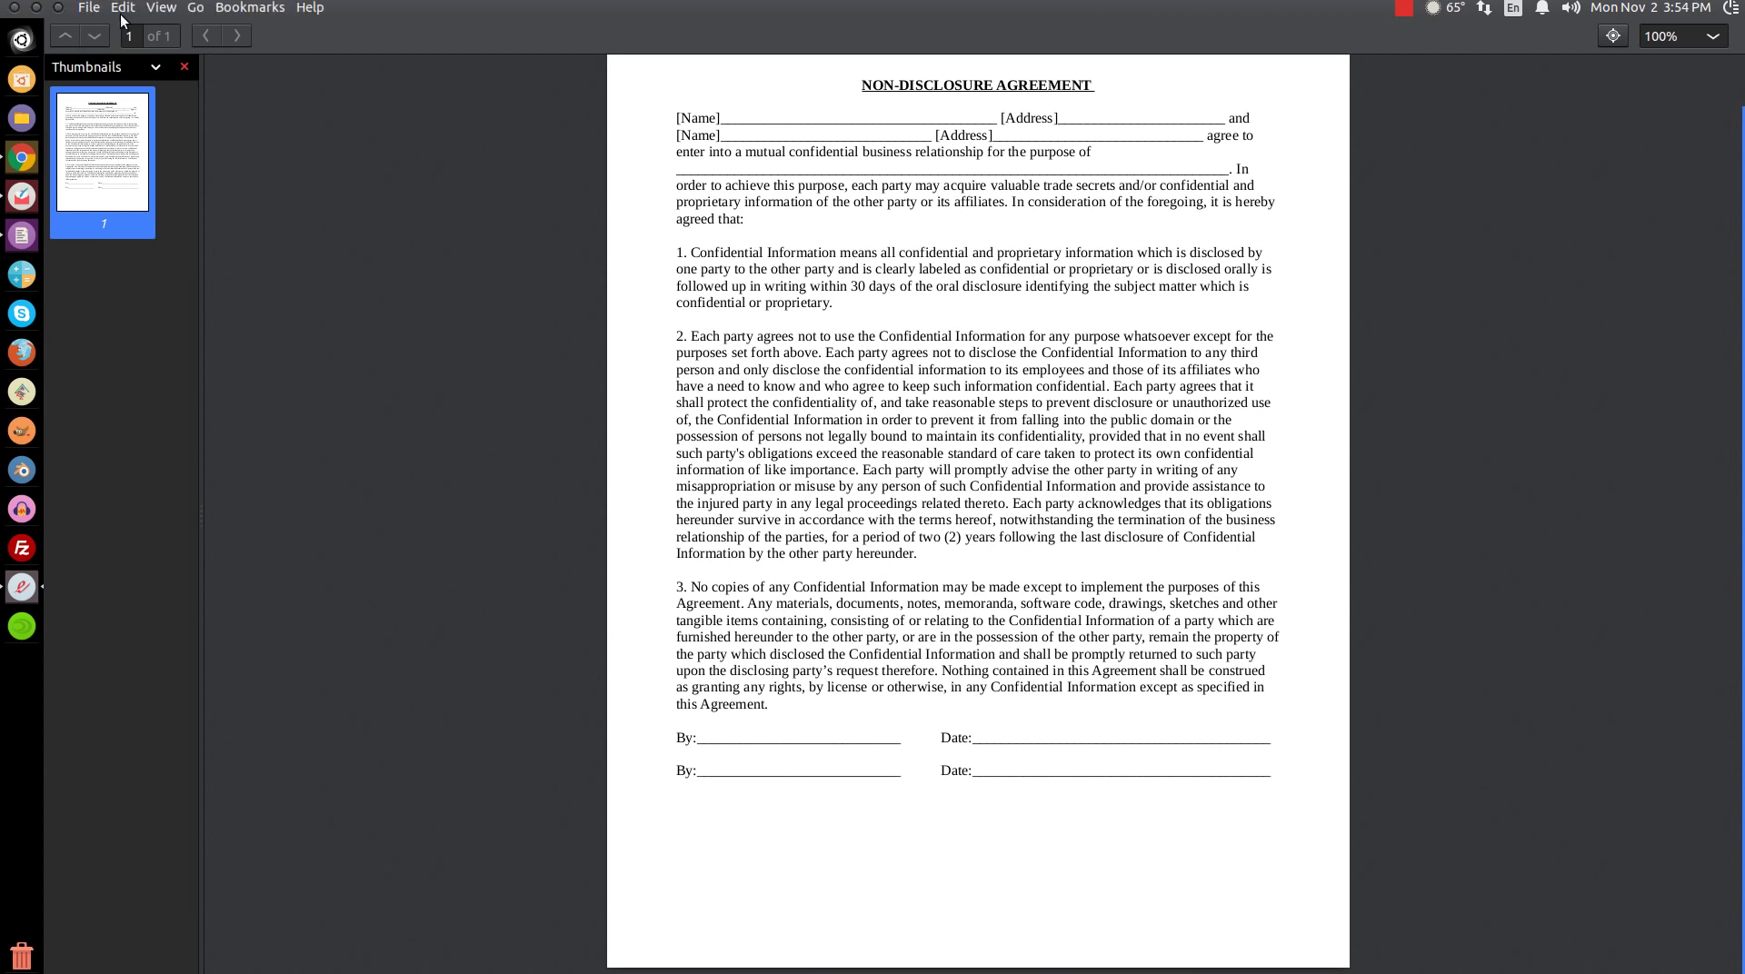
click(14, 8)
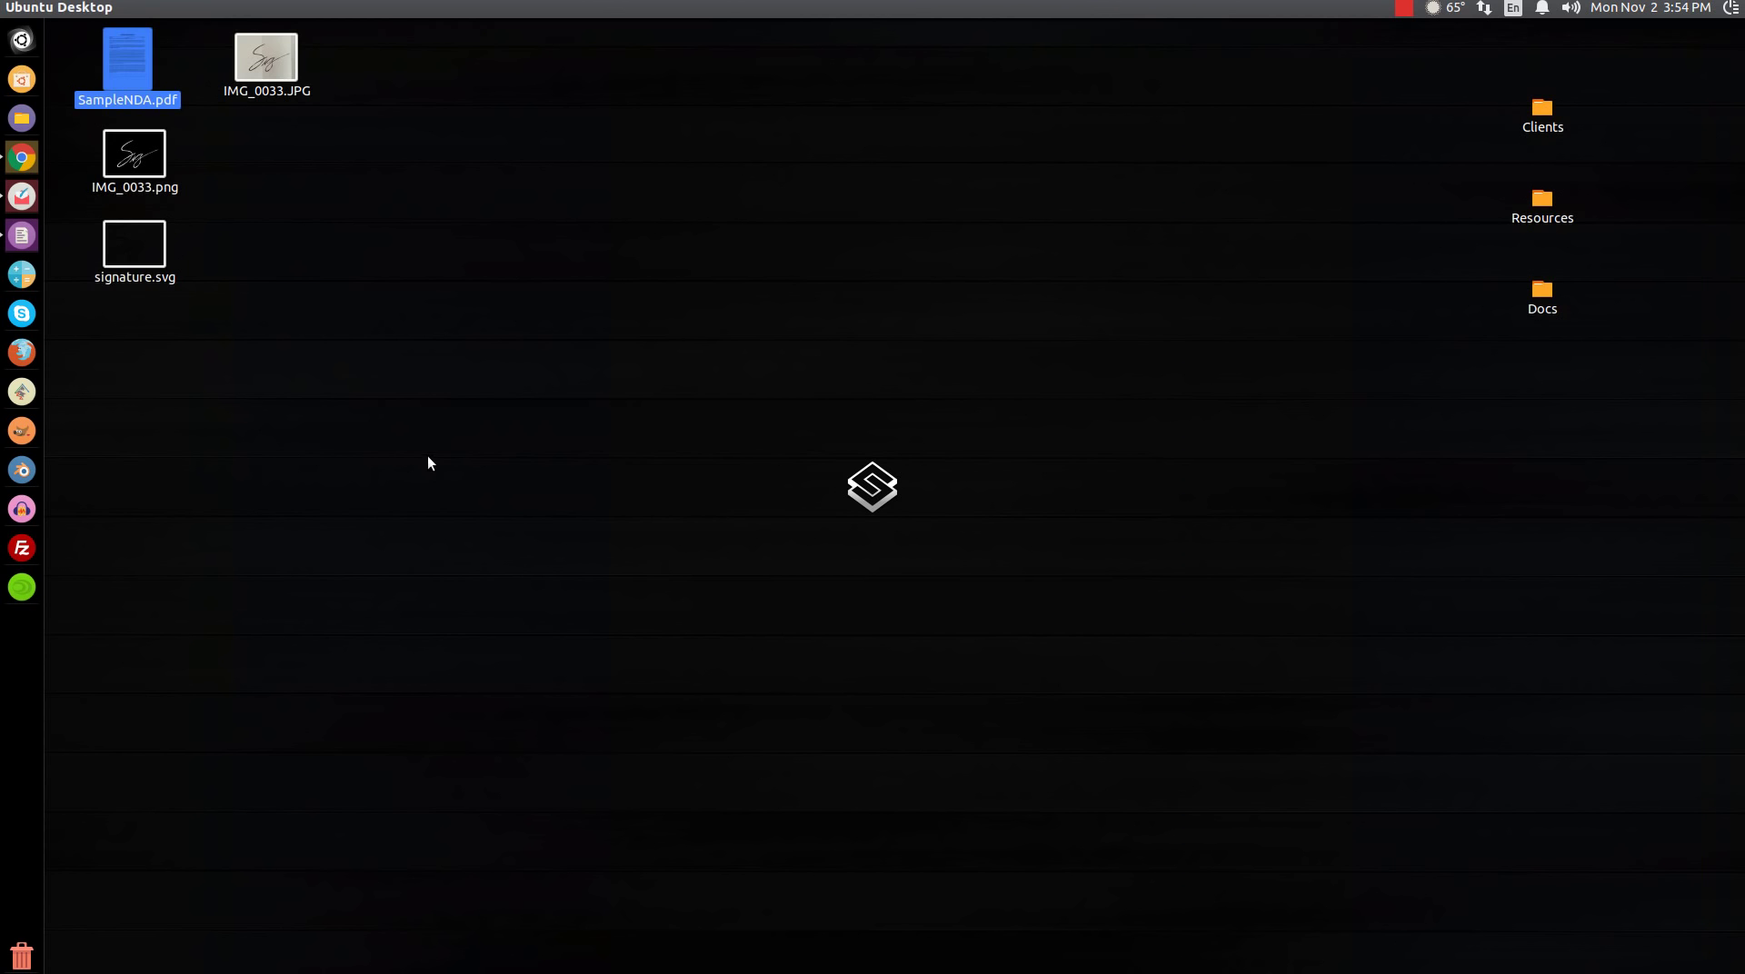
Open SampleNDA.pdf with Inkscape, keeping the default PDF Import Settings
right_click(126, 57)
mouse_move(163, 103)
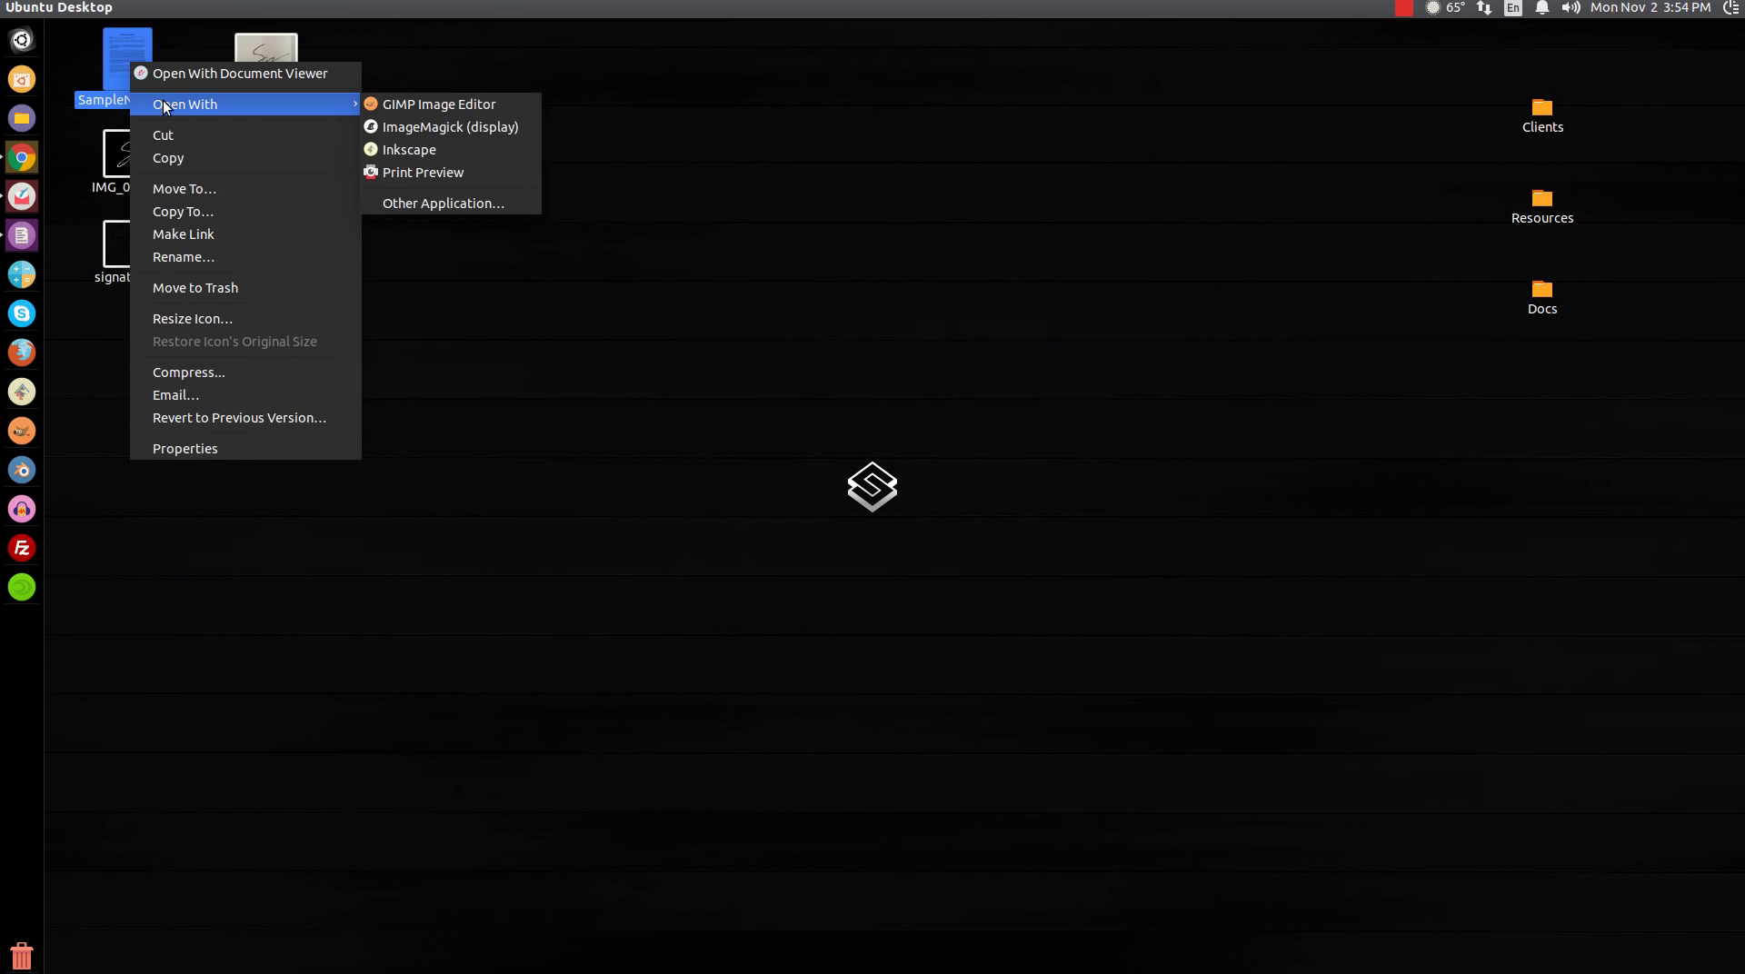
click(411, 151)
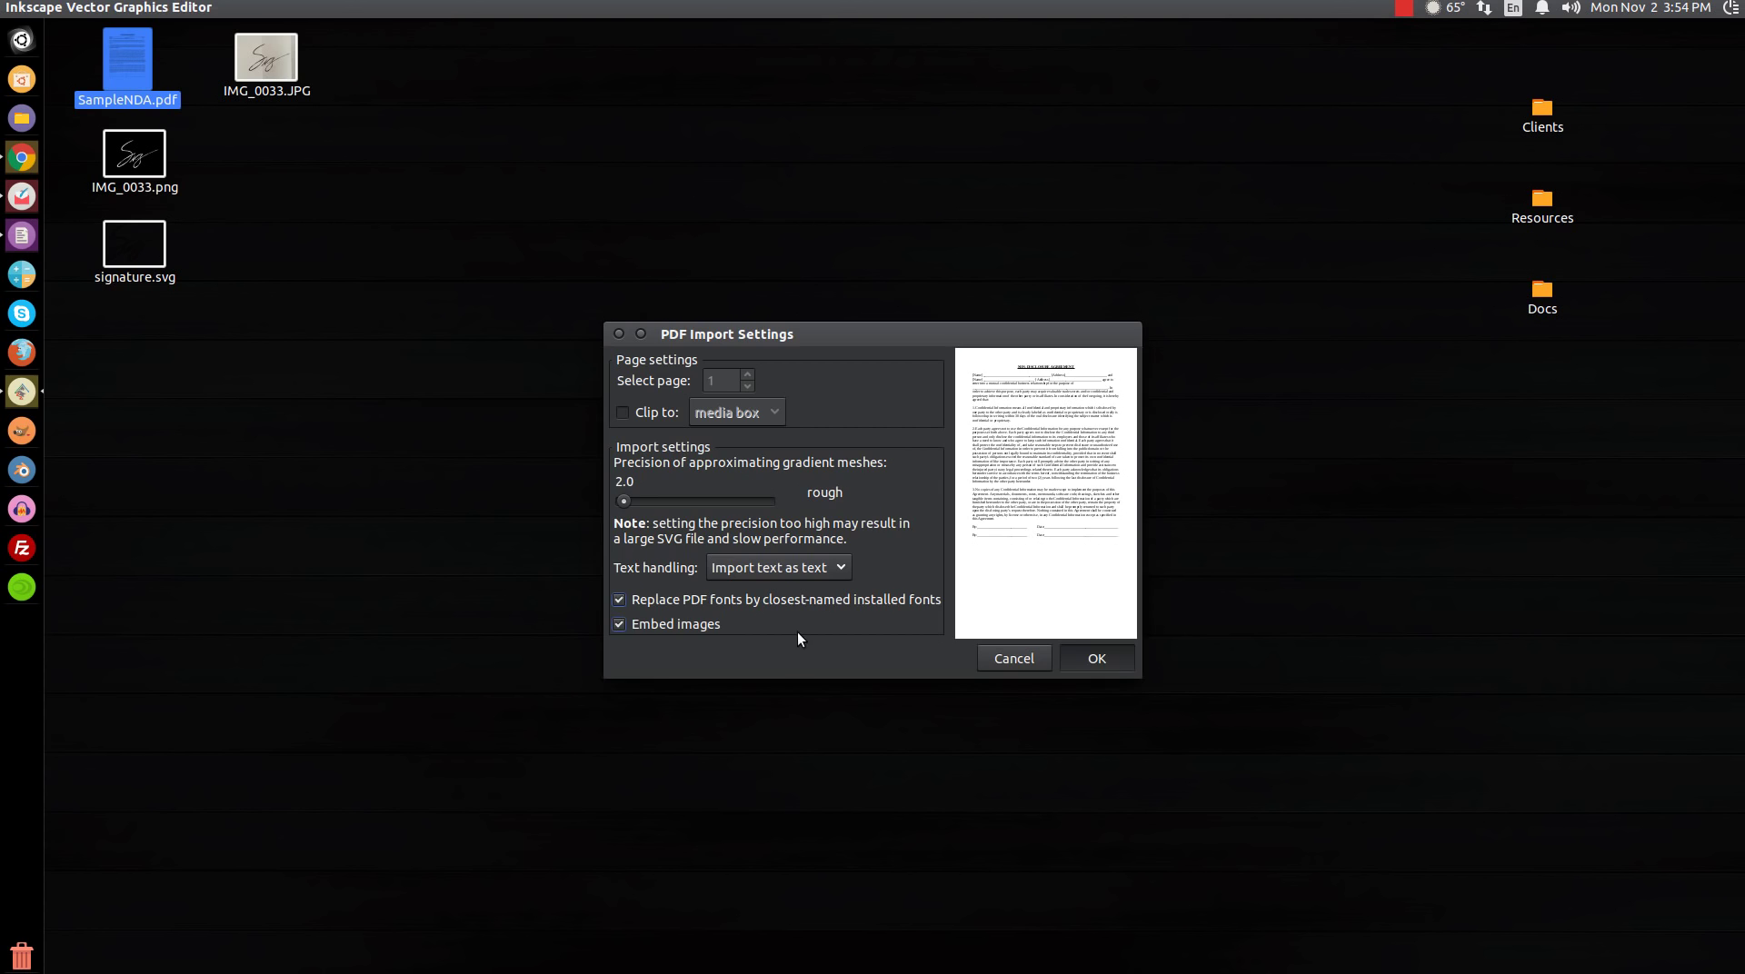
key(Return)
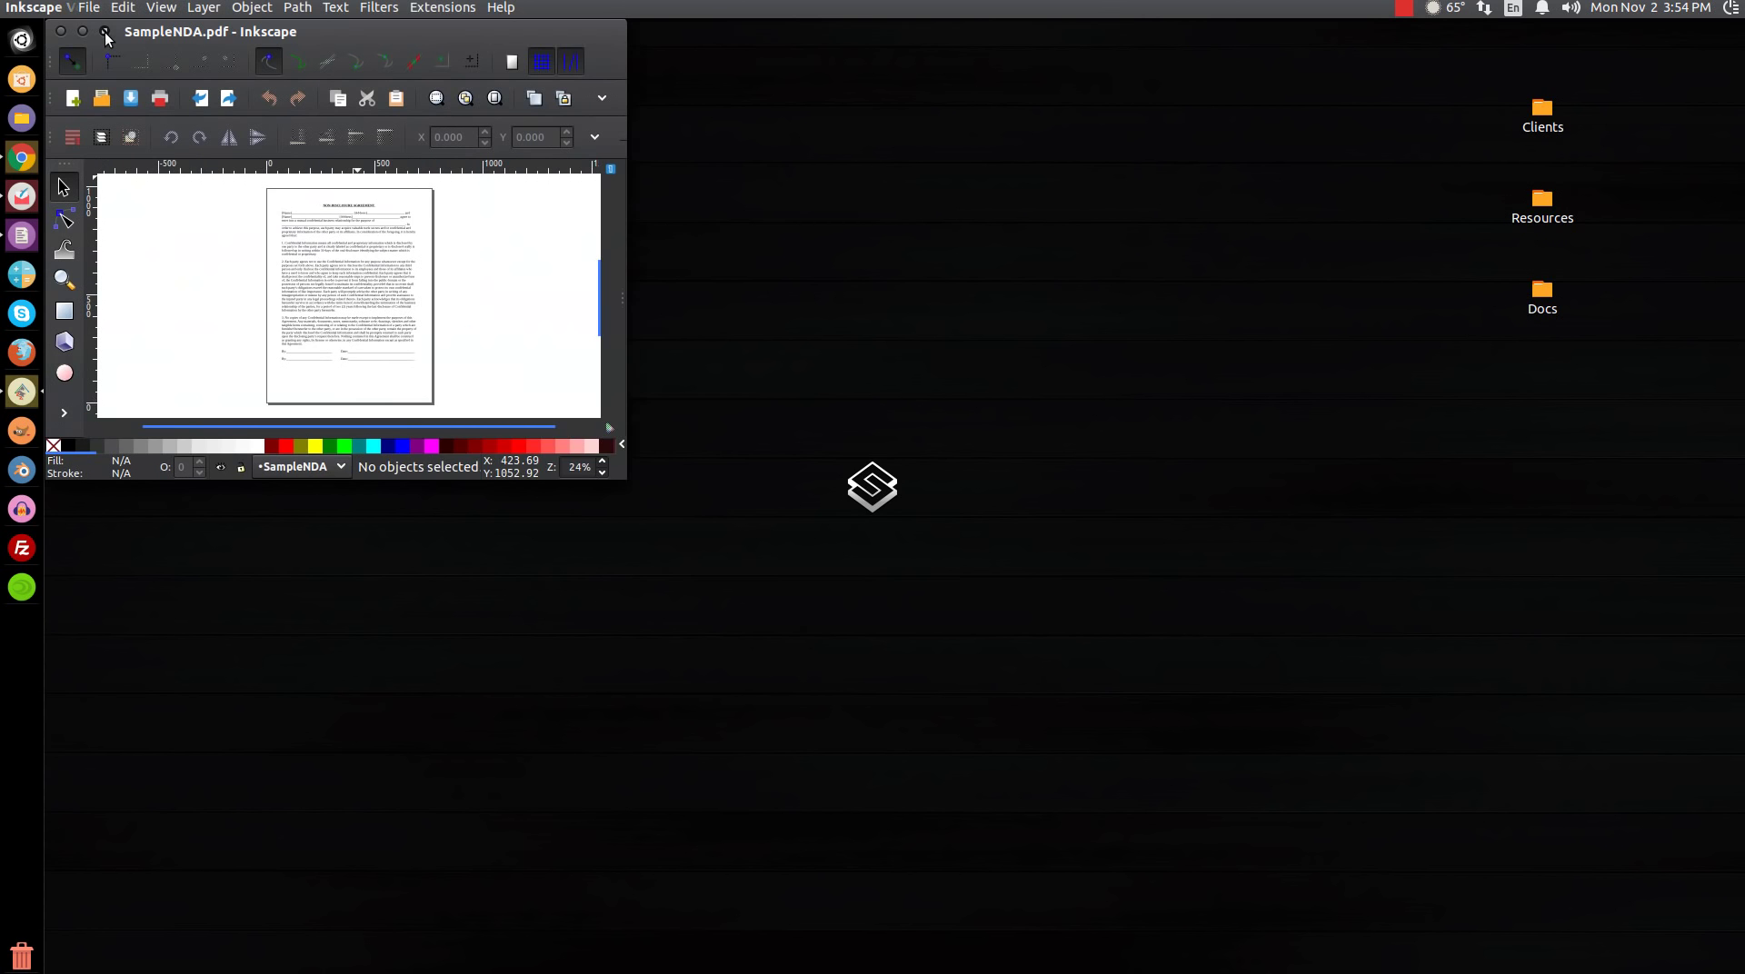
Maximize Inkscape at 100% zoom and import signature.svg from the Desktop into the NDA
click(106, 33)
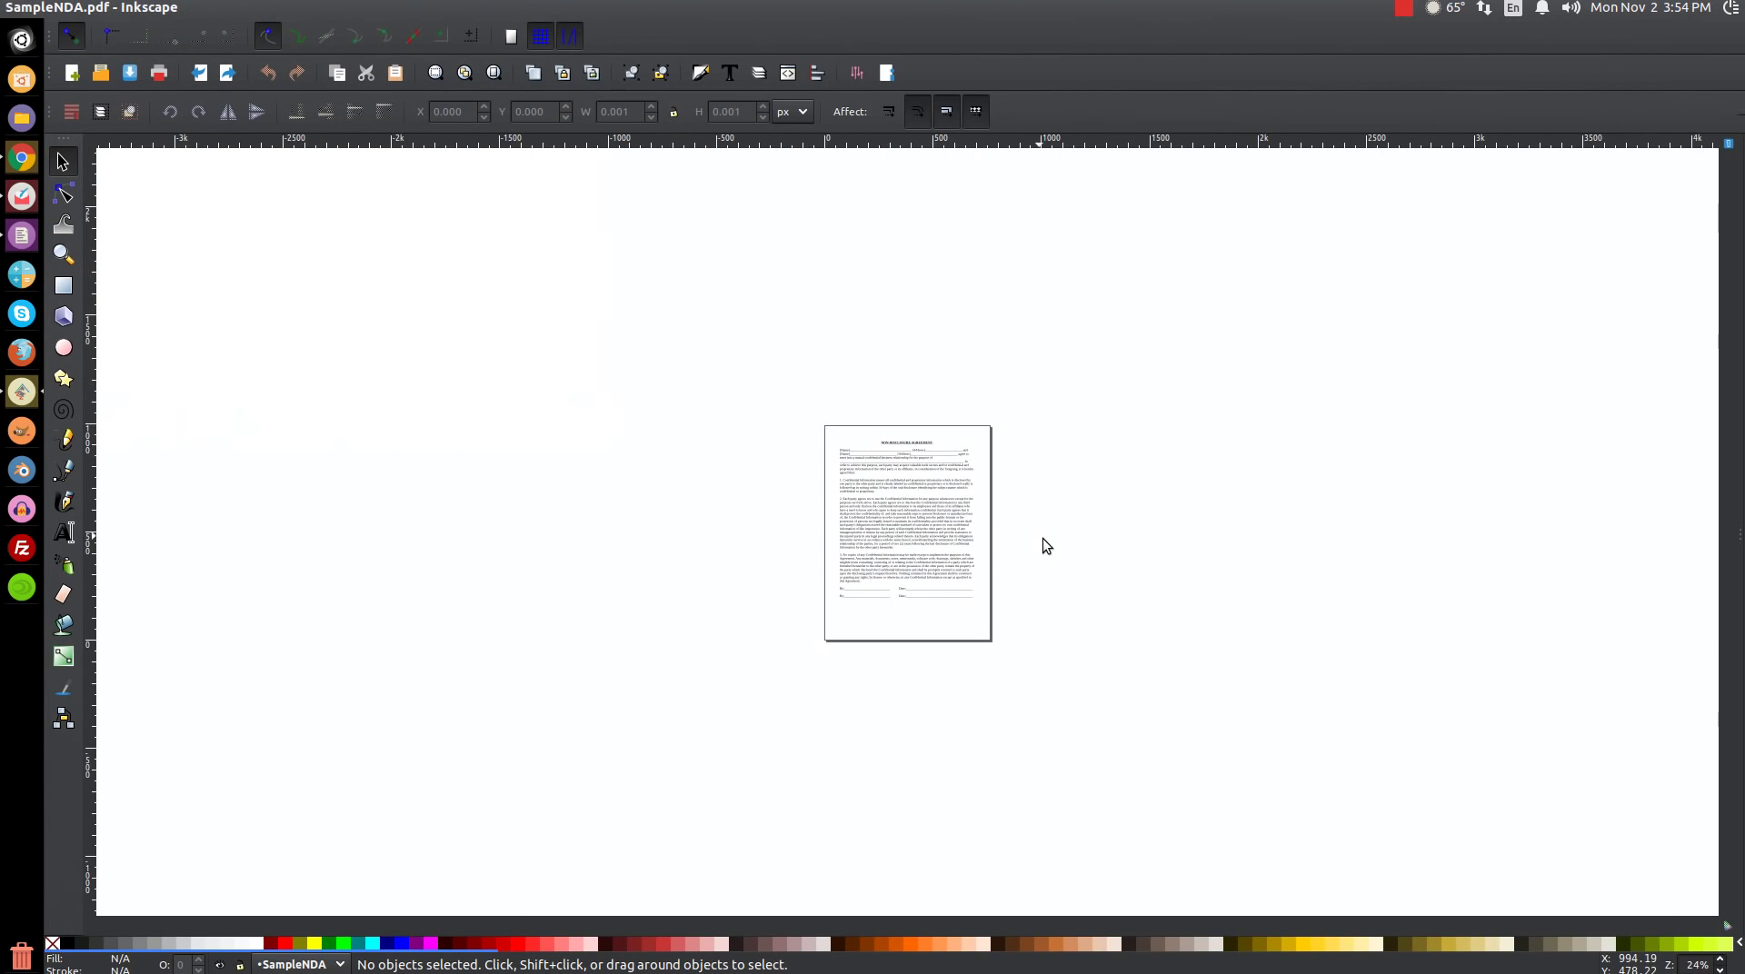
key(1)
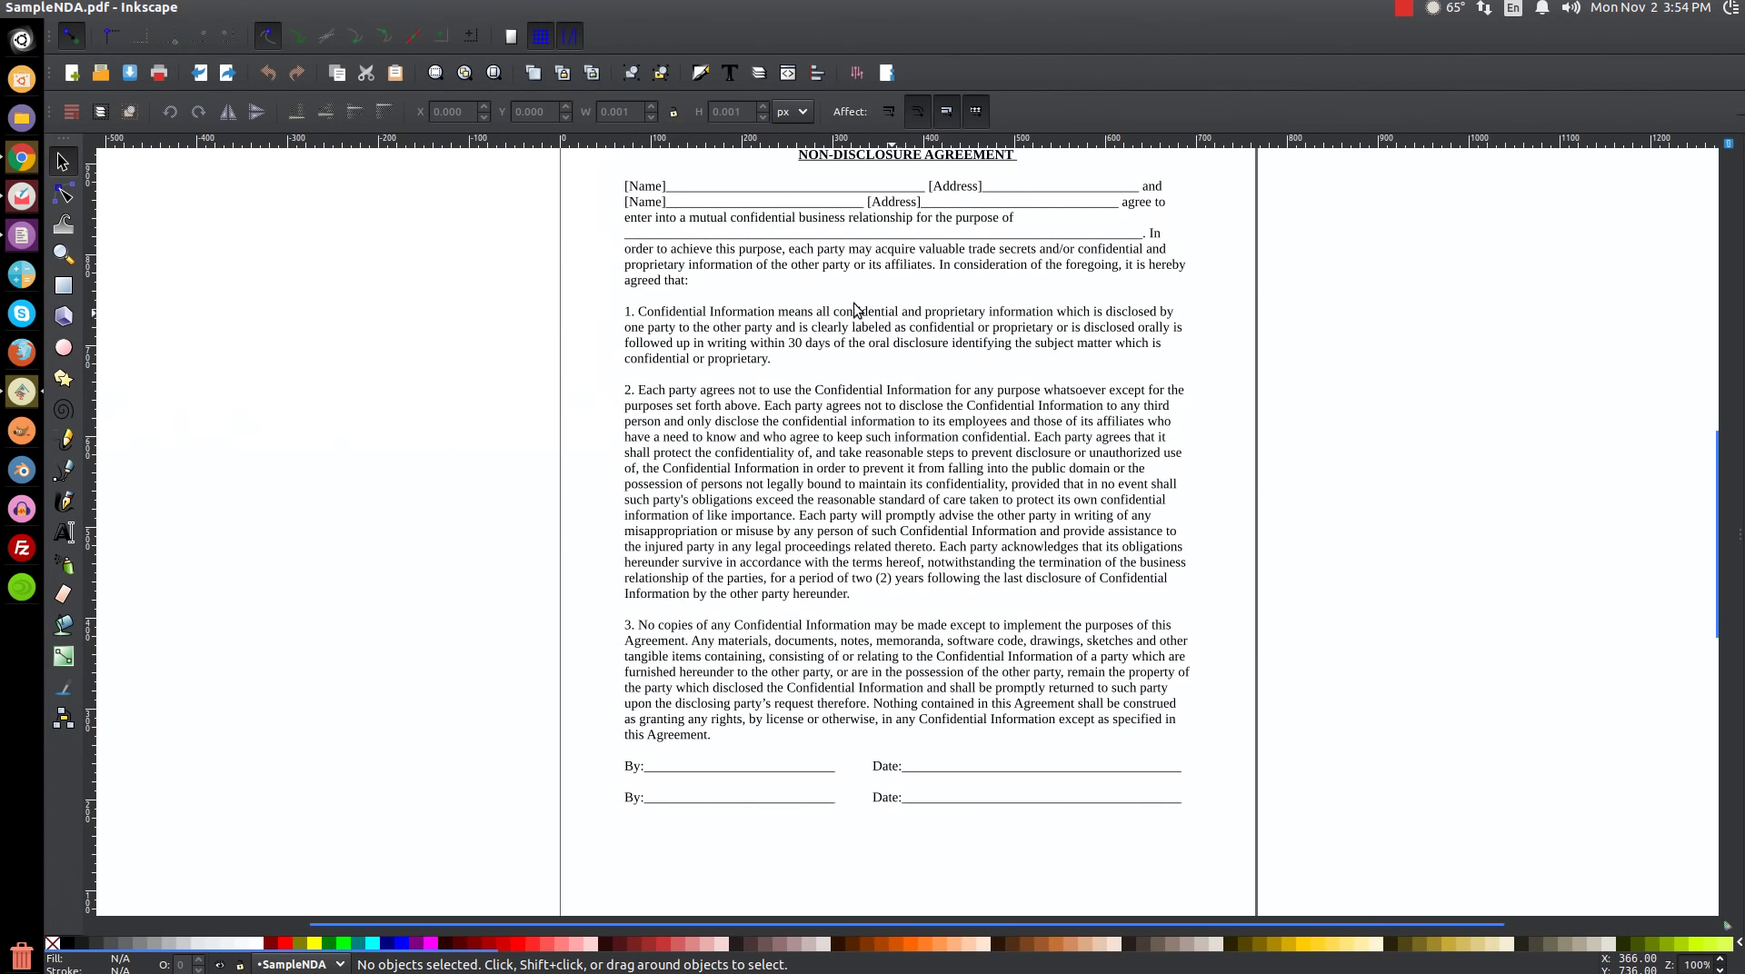
scroll(861, 589, down, 8)
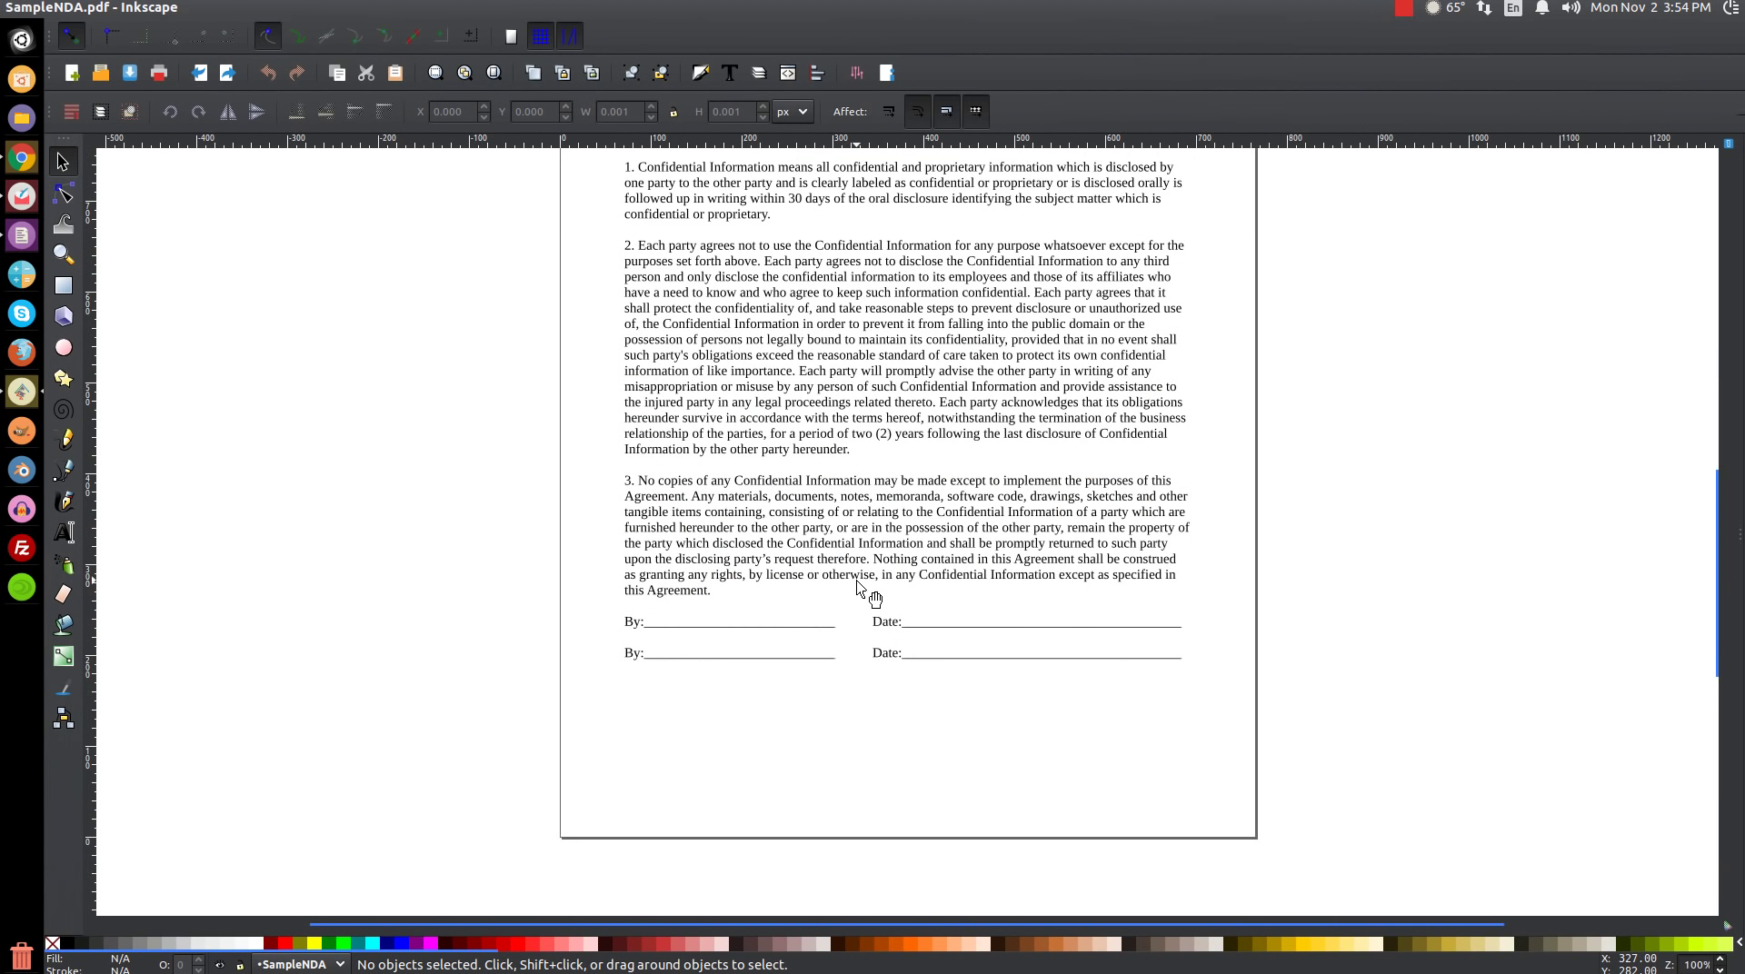
click(88, 8)
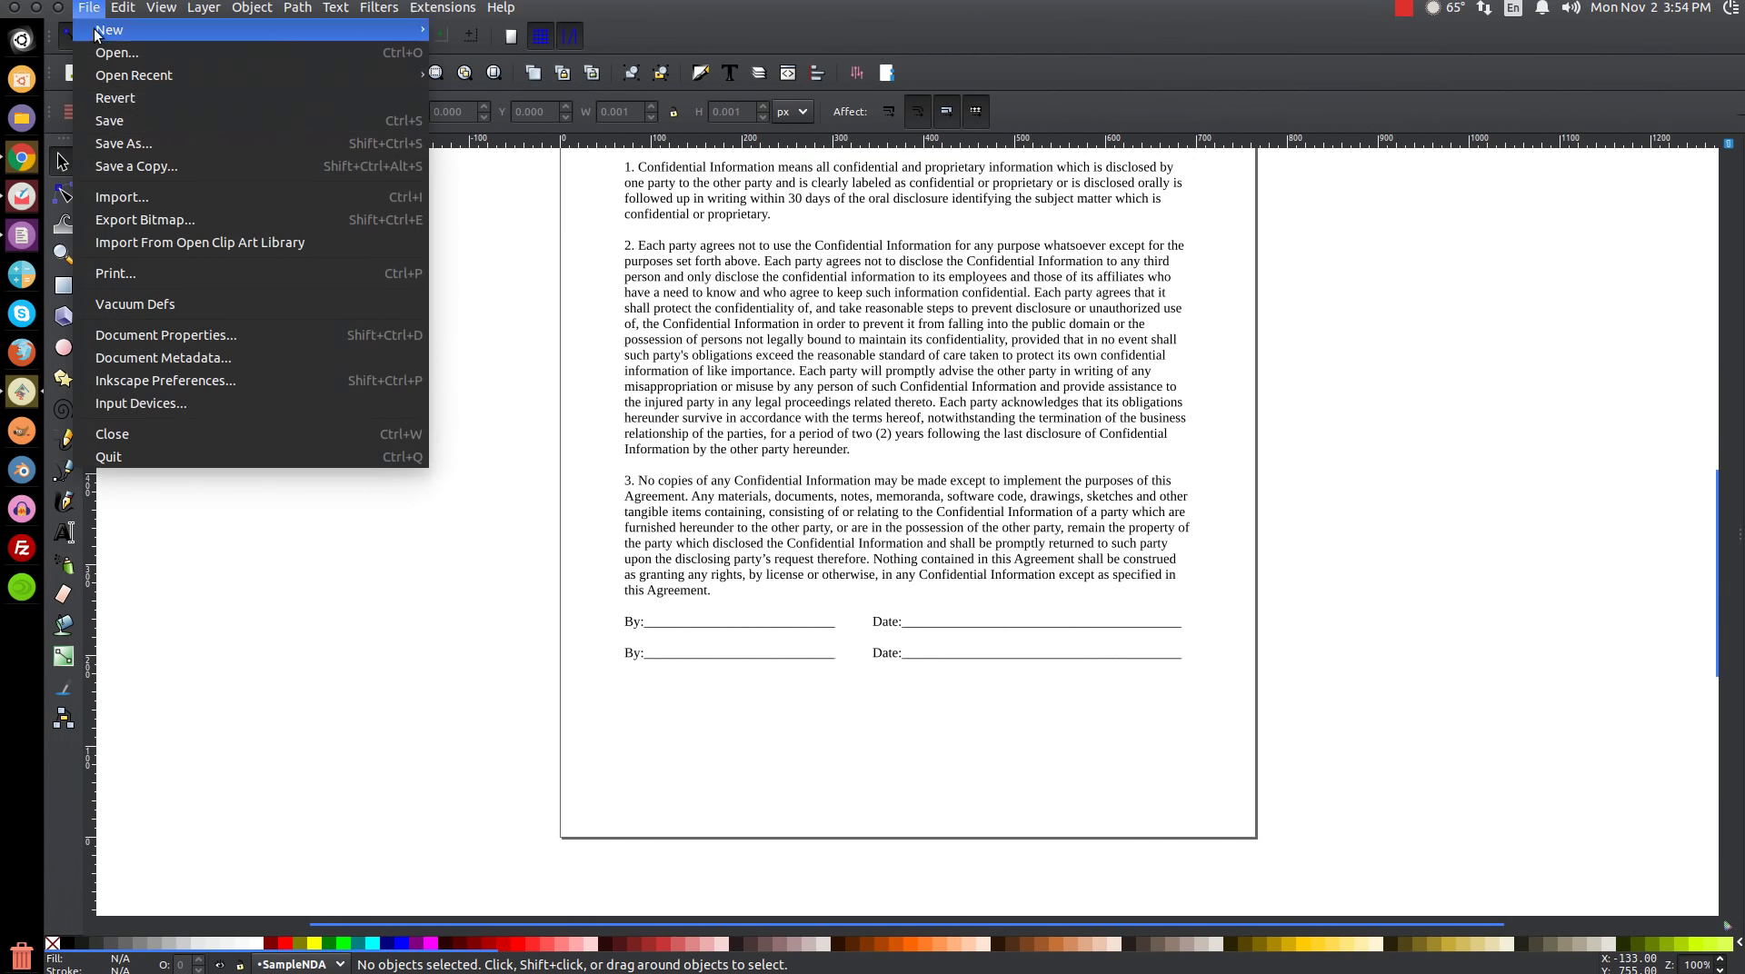
click(127, 199)
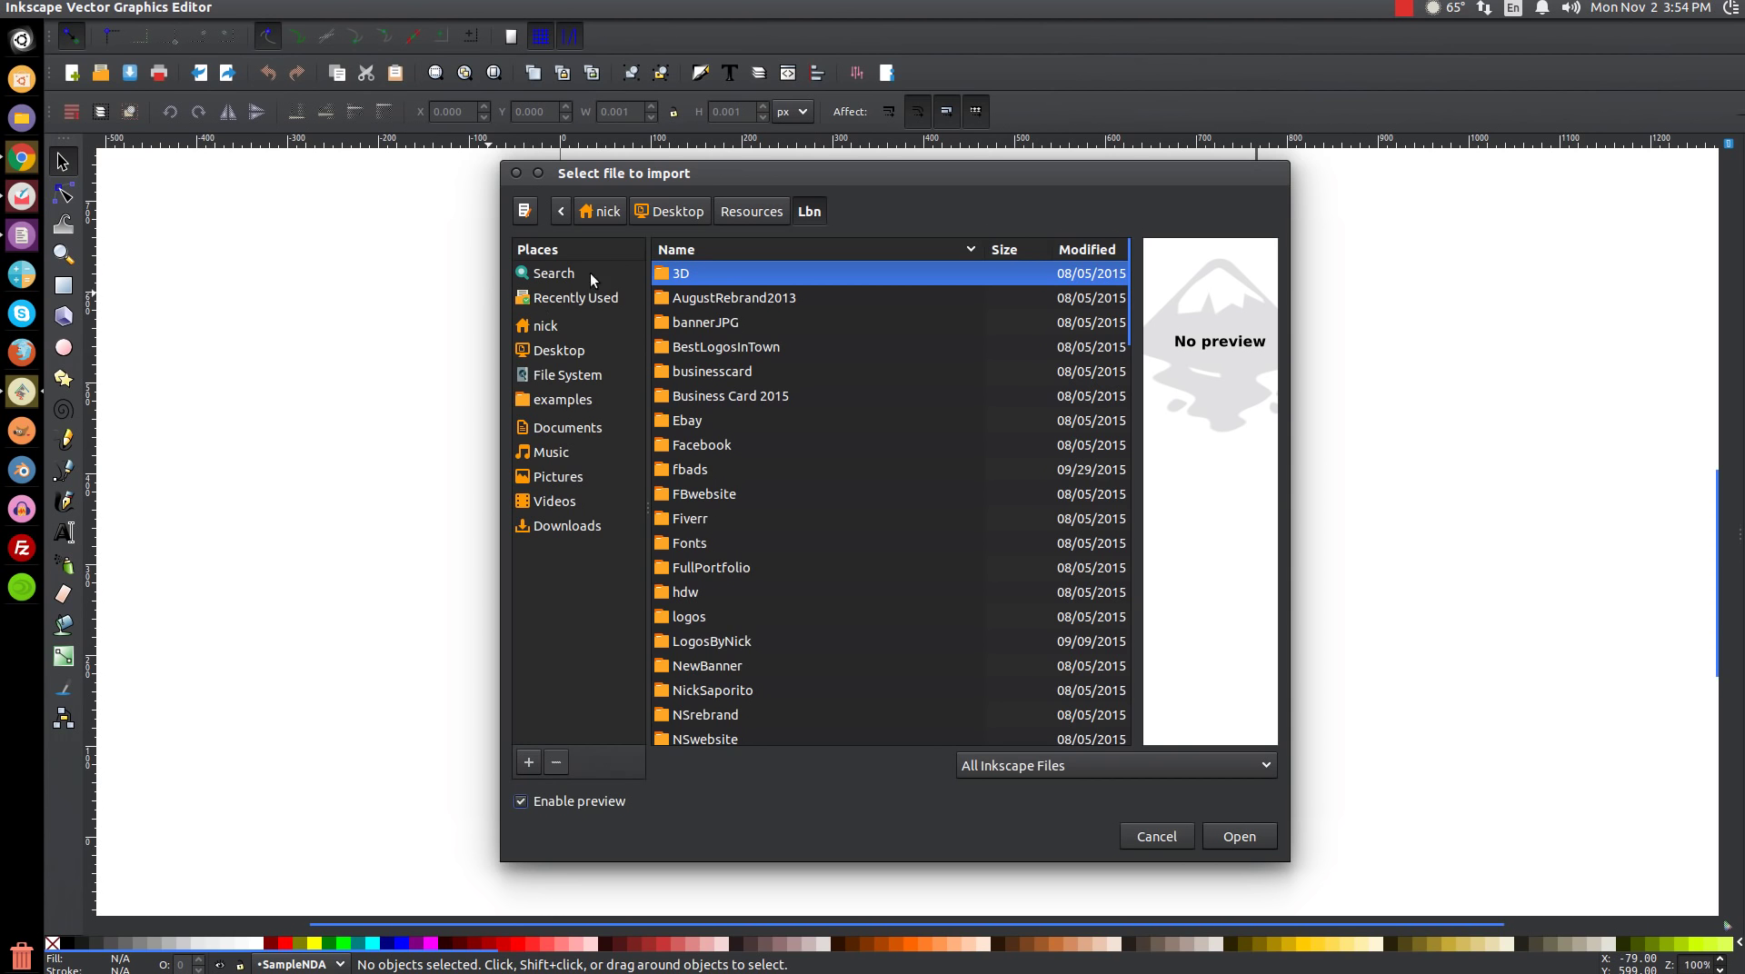
click(680, 212)
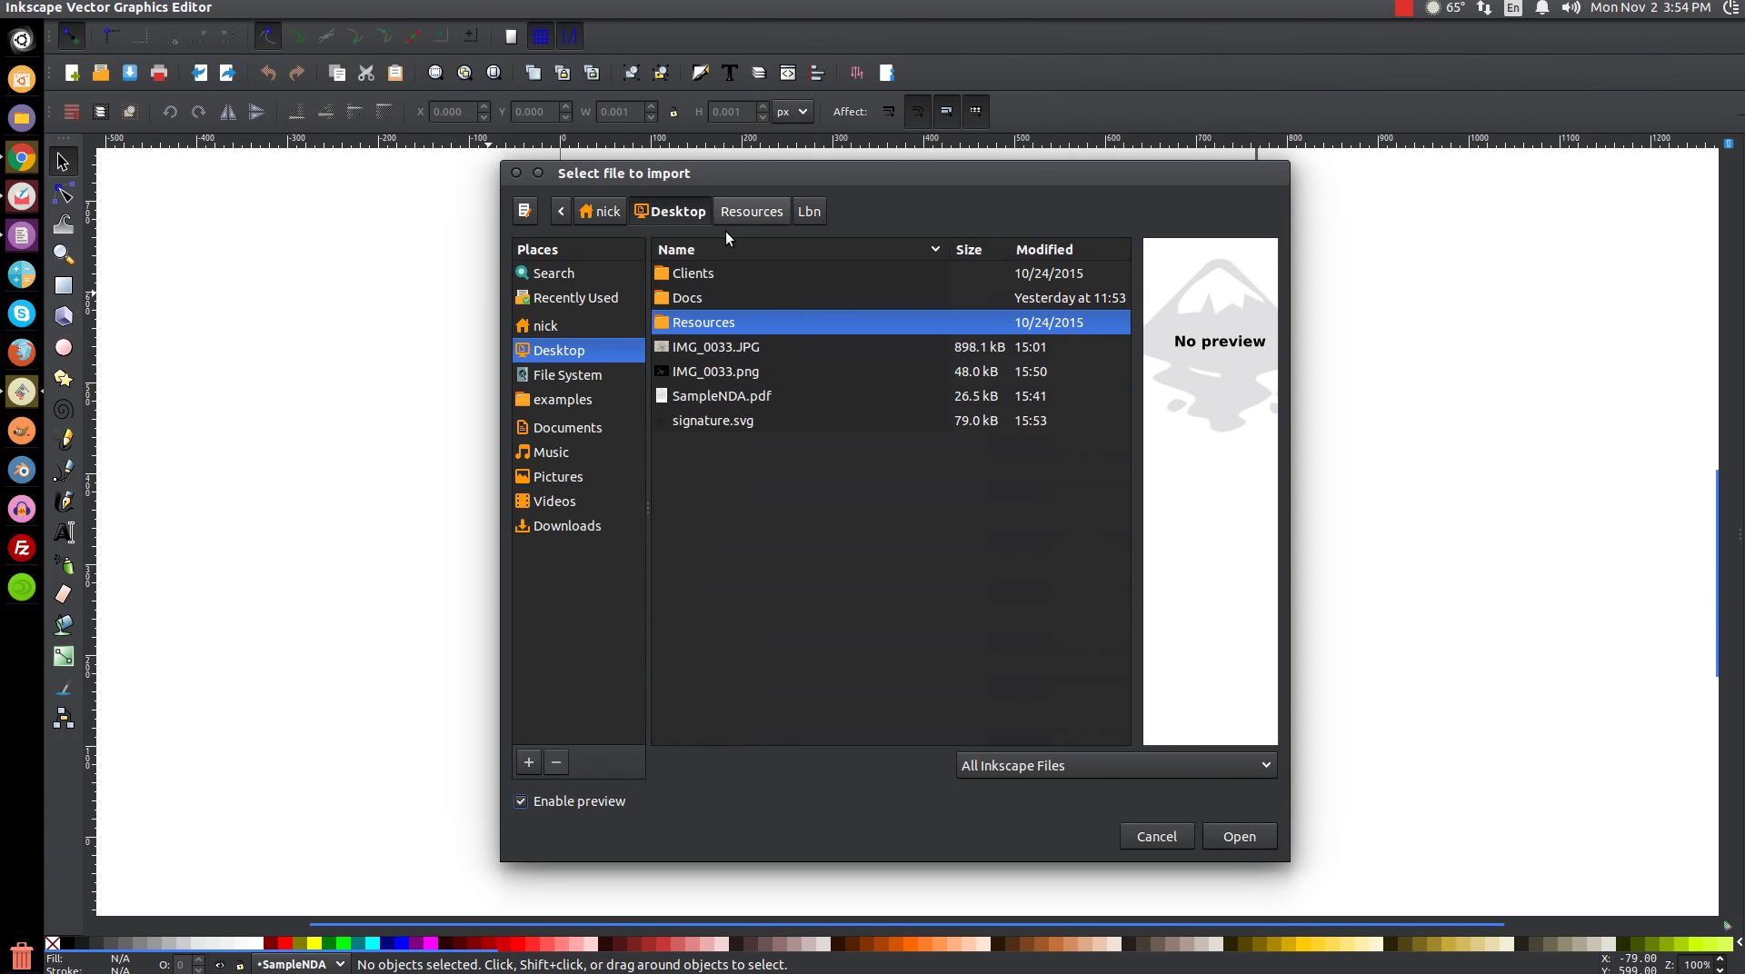
click(718, 422)
key(Return)
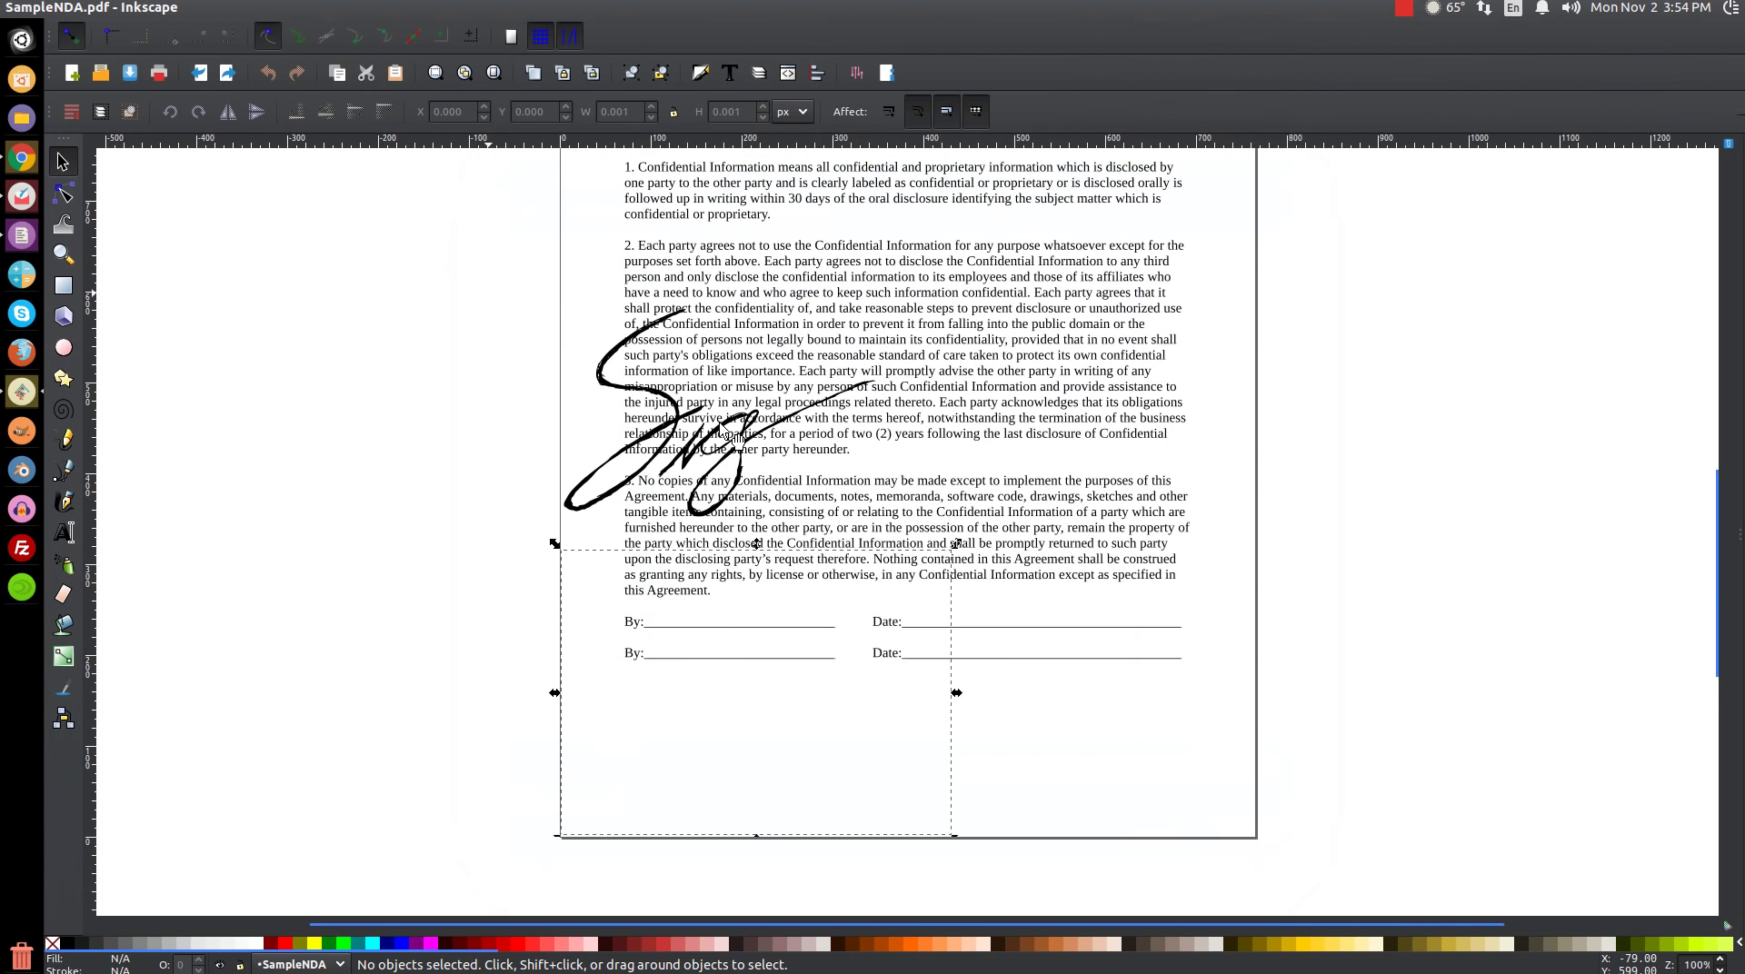
Move the signature onto the By line and shrink it to about 113 × 83 px
drag(736, 447, 781, 671)
mouse_move(924, 652)
mouse_down()
mouse_move(704, 663)
mouse_move(767, 661)
mouse_up()
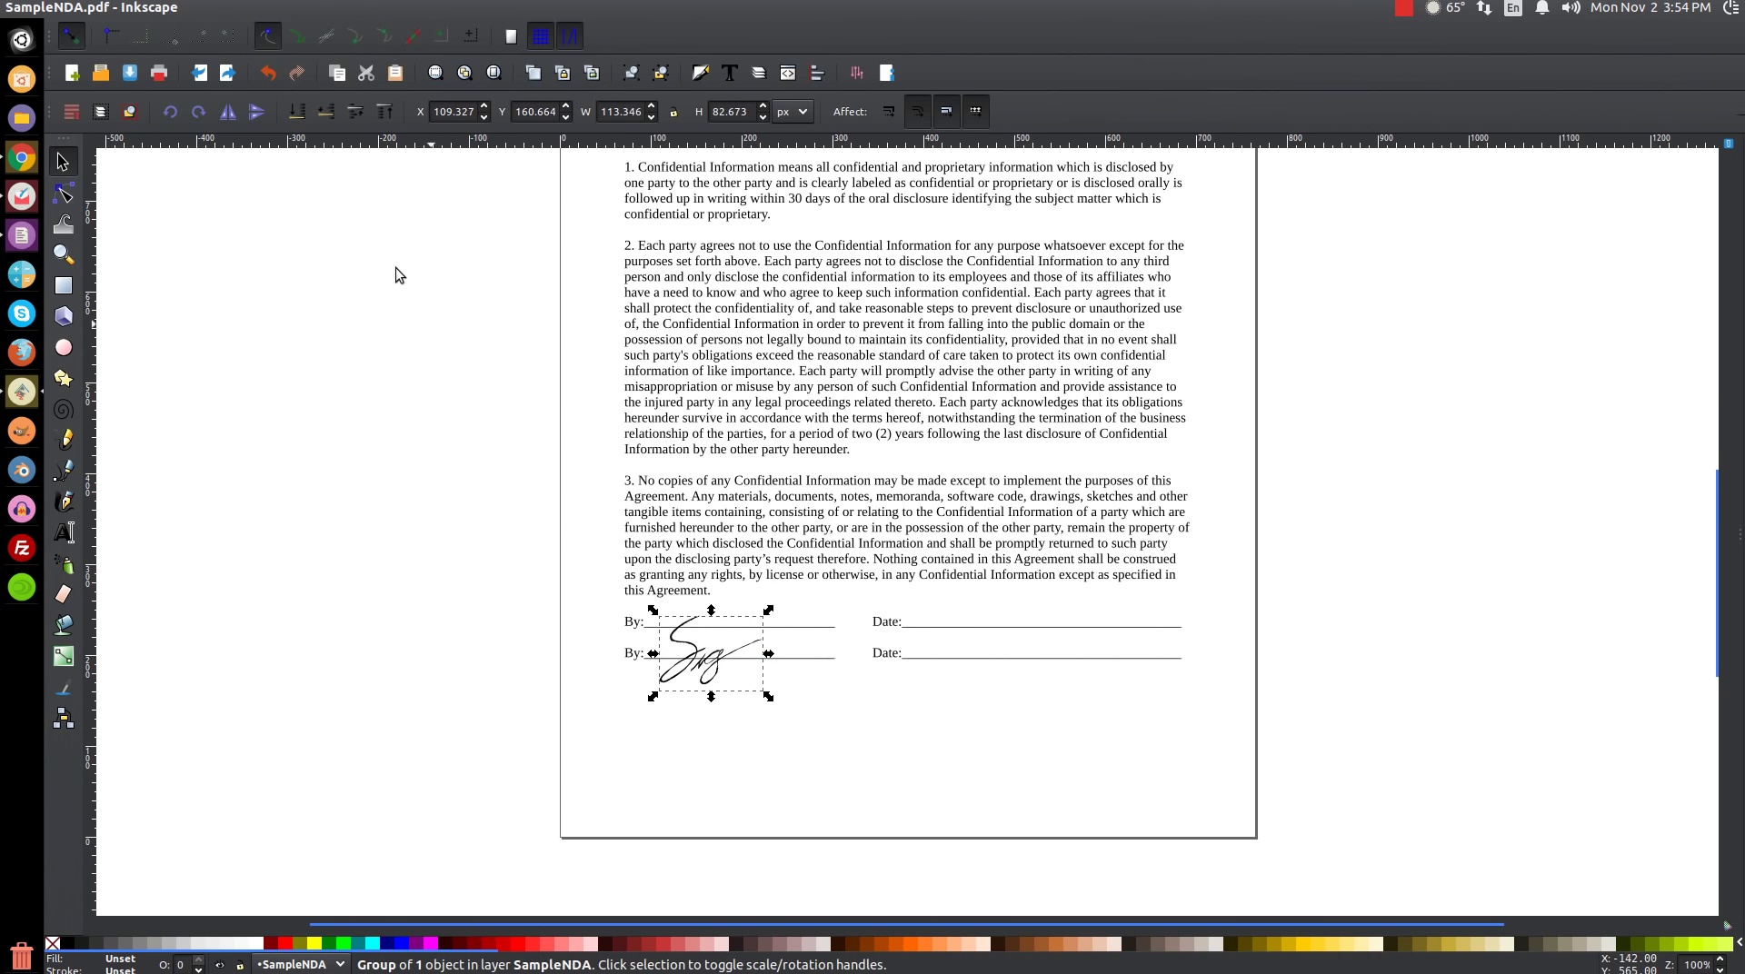
click(290, 280)
Save a copy named SampleNDASigned with PDF as the file format
click(88, 9)
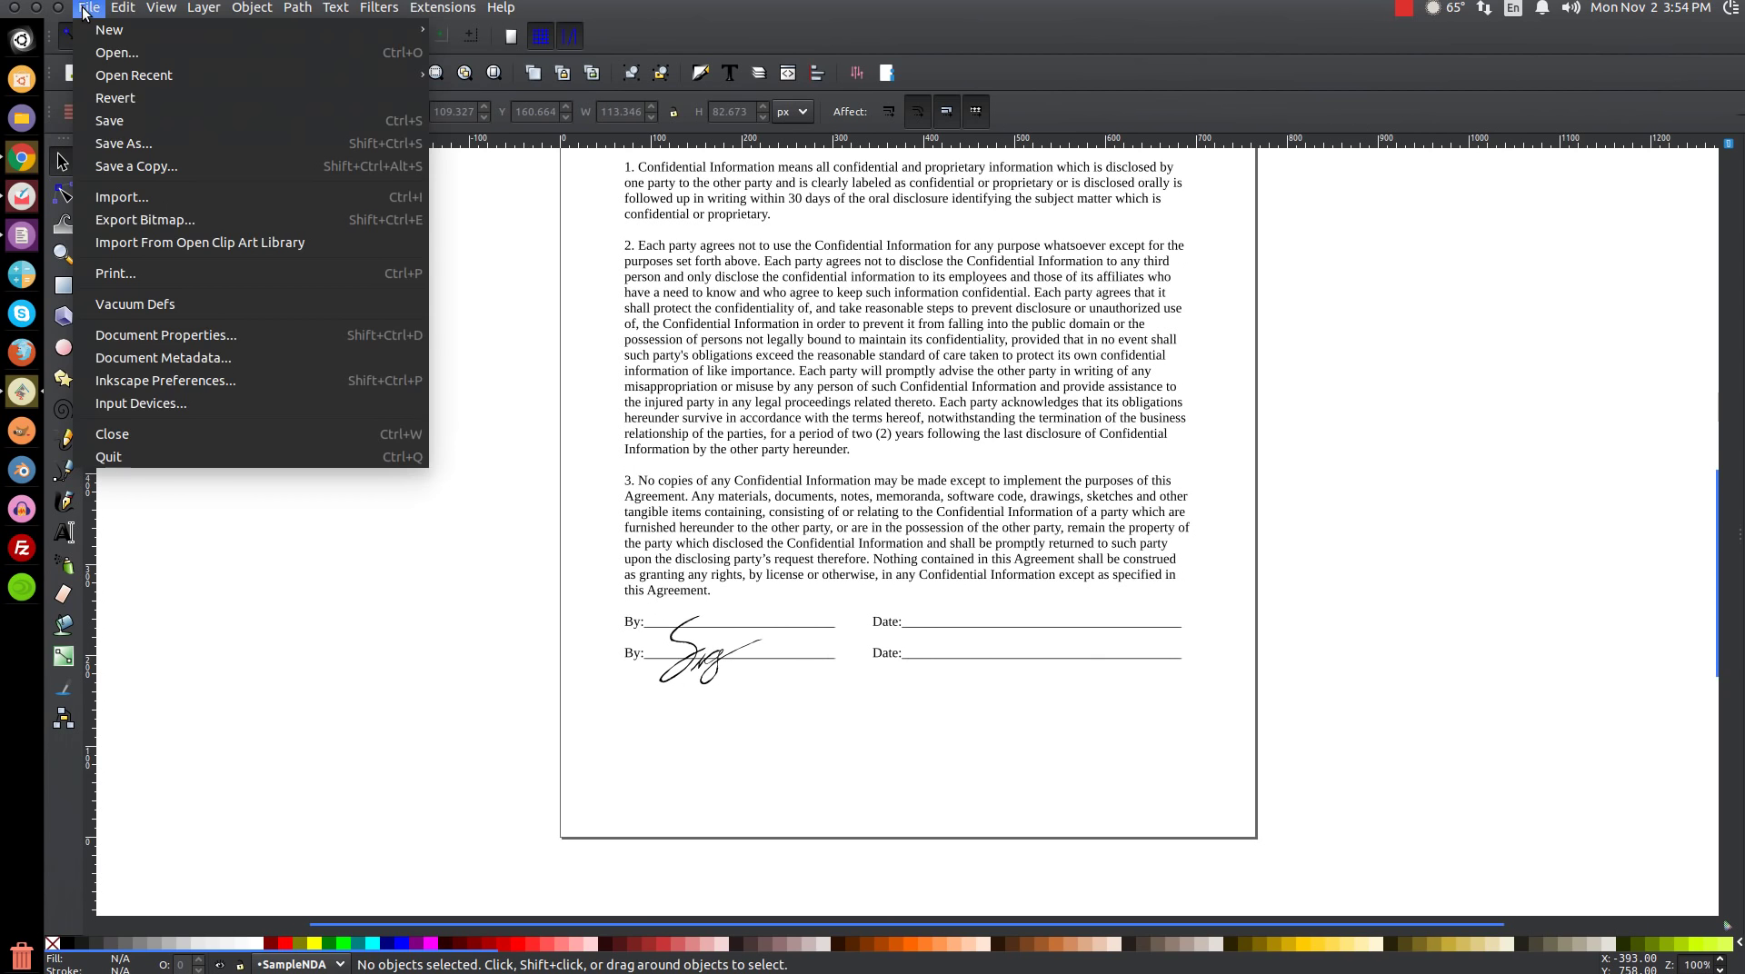
click(120, 143)
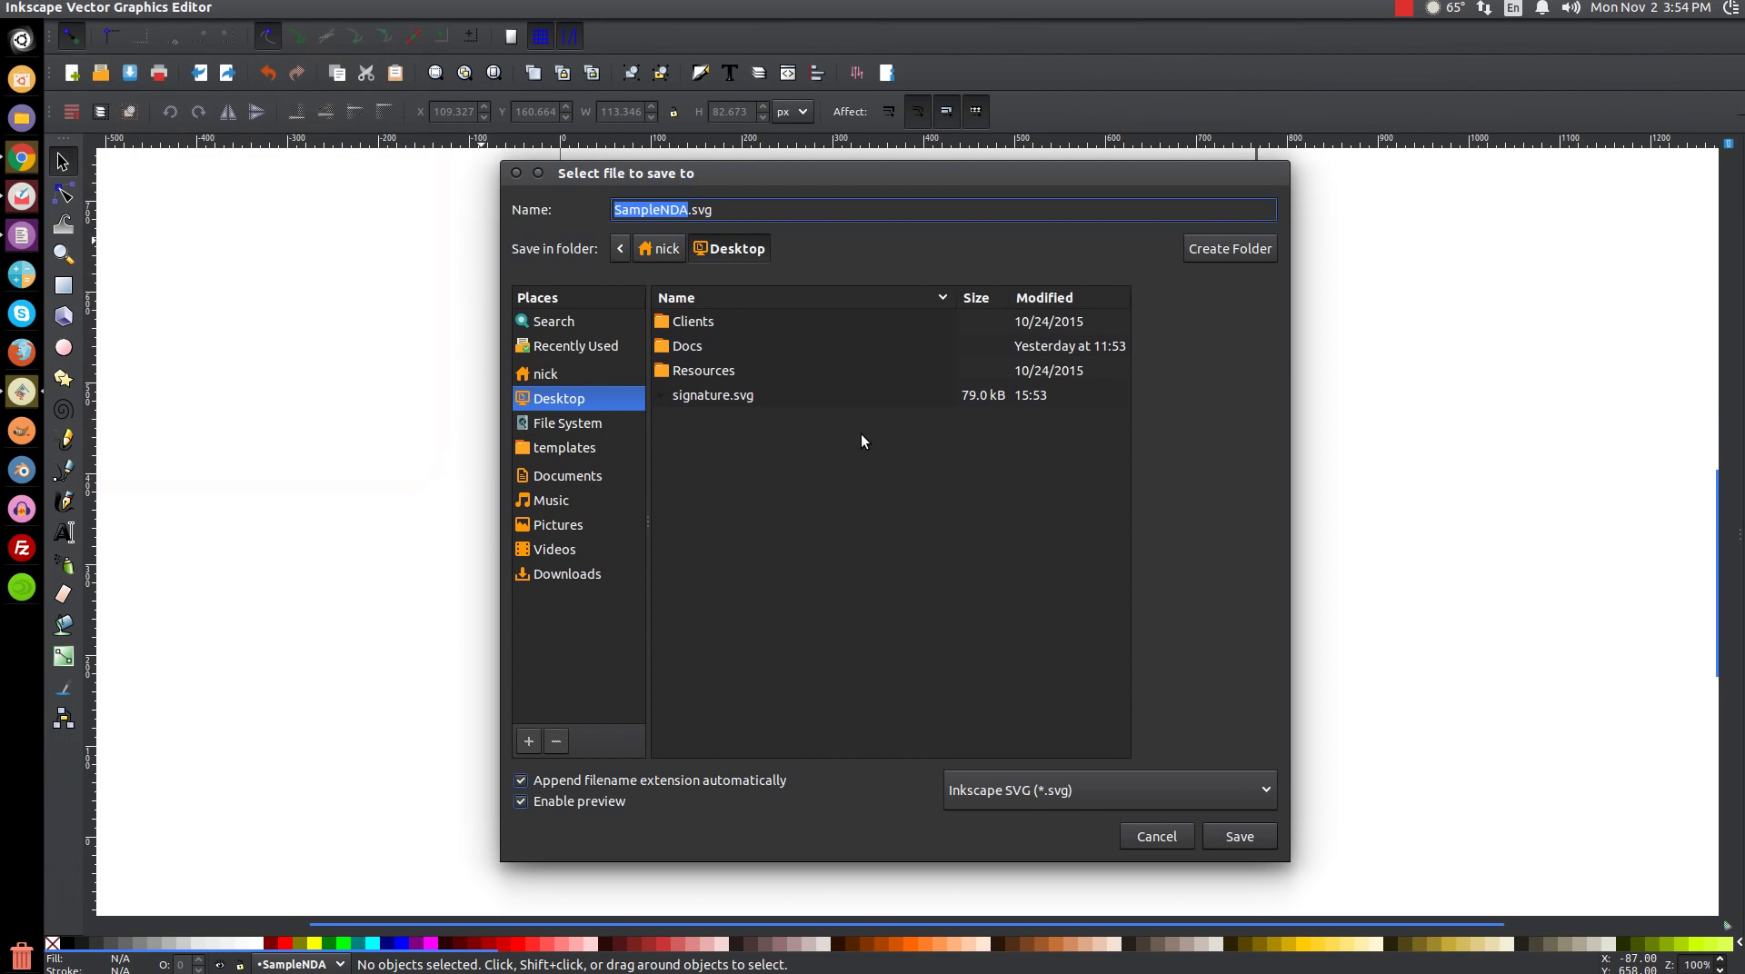
key(Right)
text(Signed)
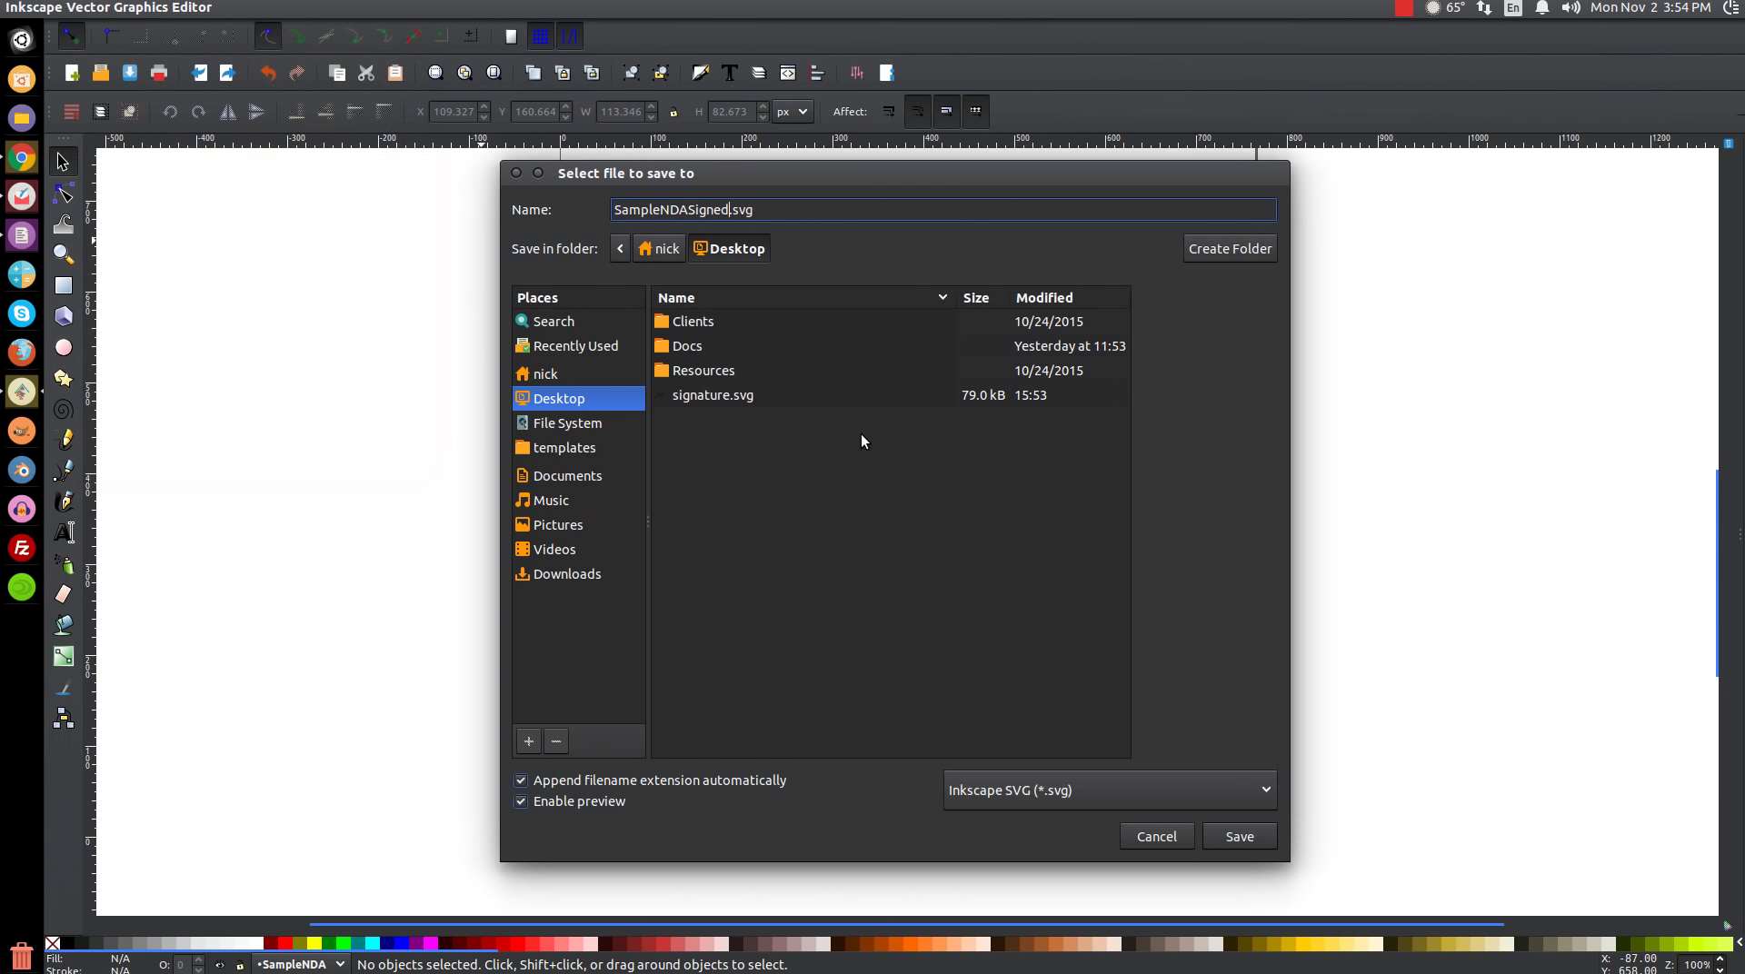
click(1123, 794)
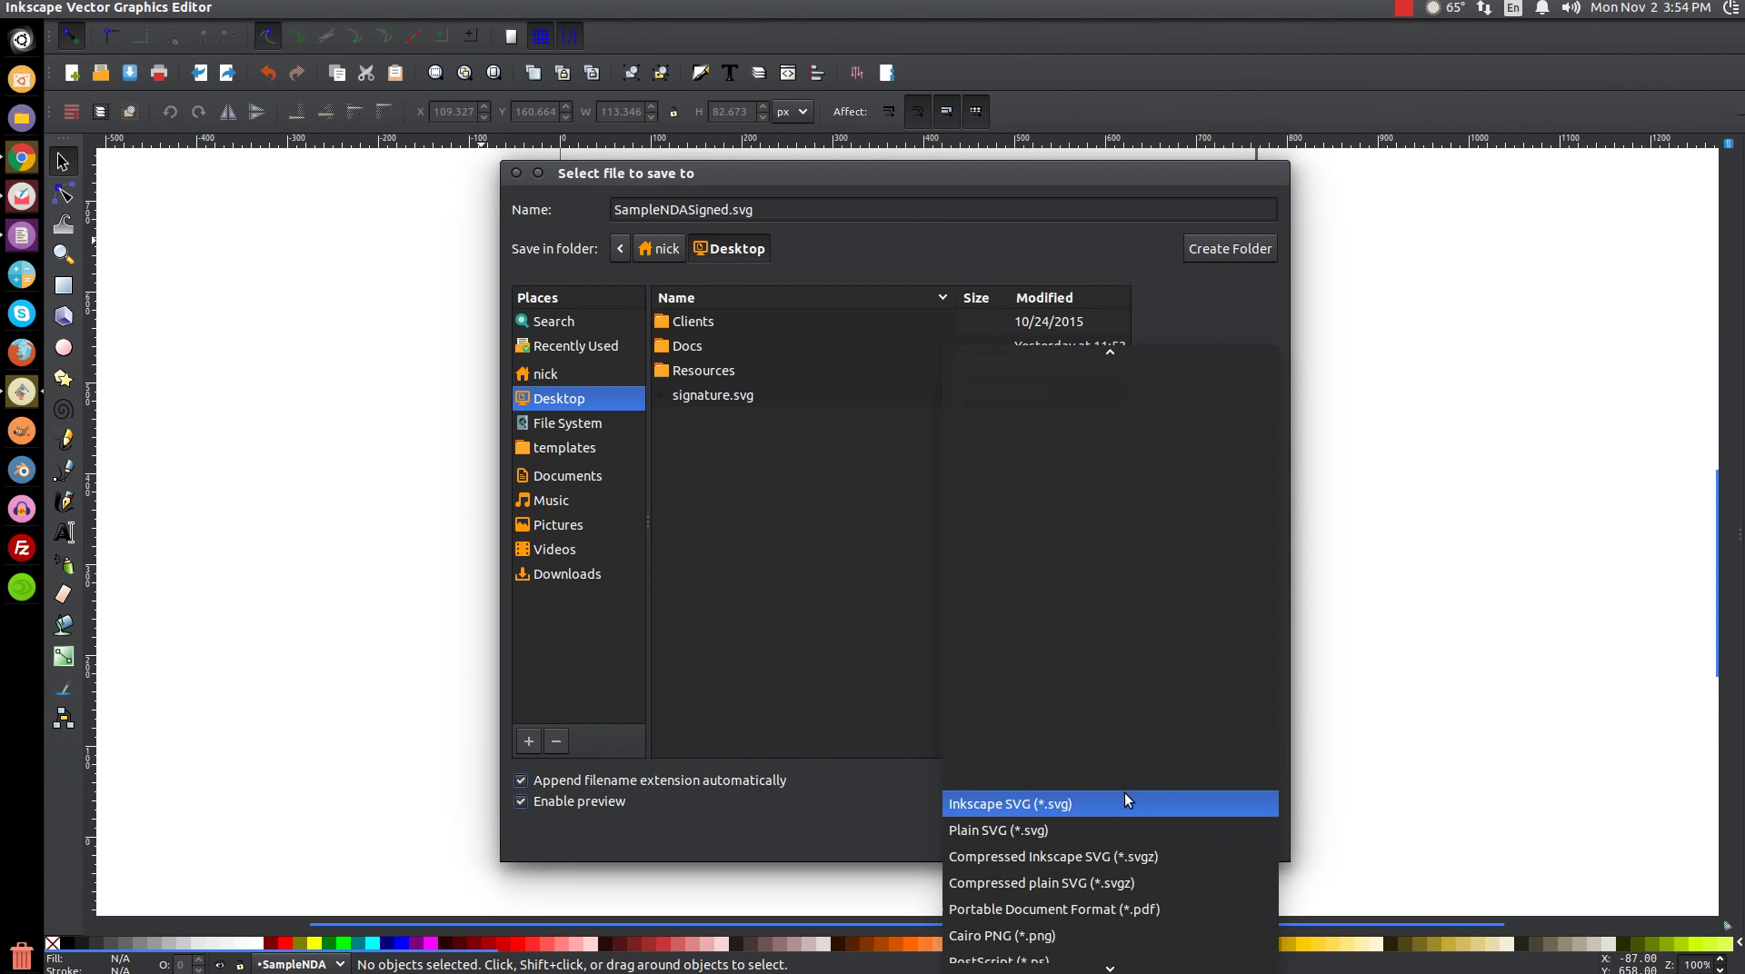
scroll(1107, 865, down, 2)
click(1109, 869)
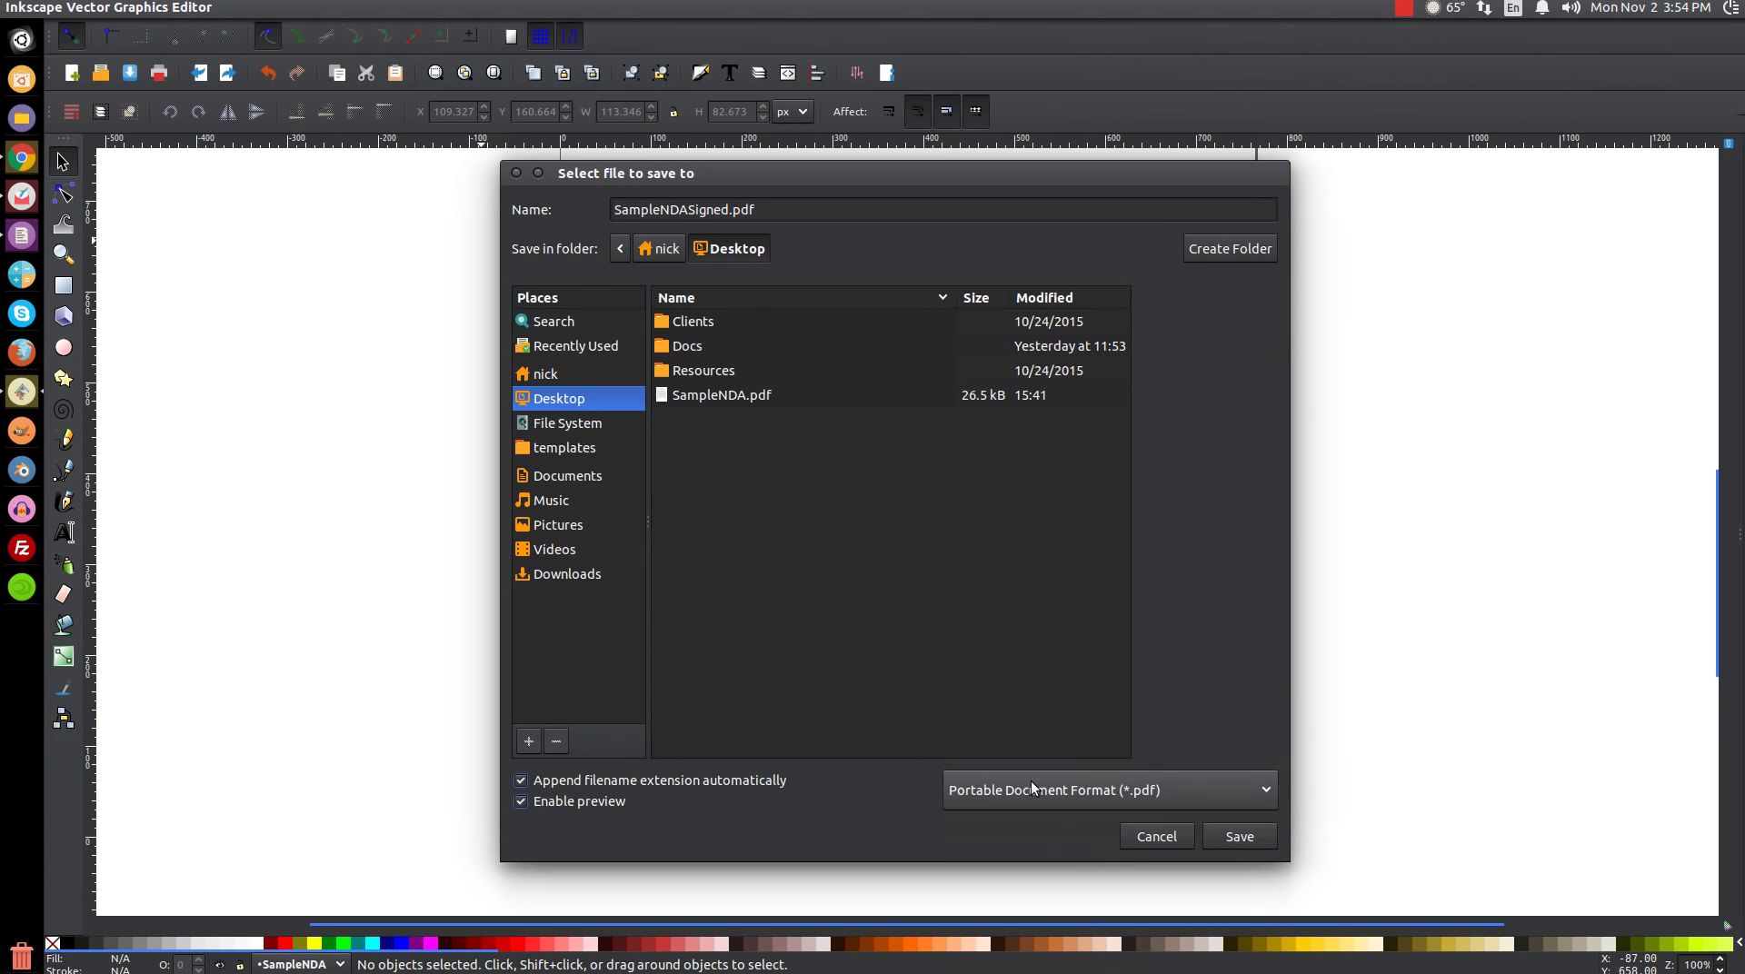
Export SampleNDASigned.pdf with the default PDF options, then close Inkscape without saving an SVG
click(1247, 842)
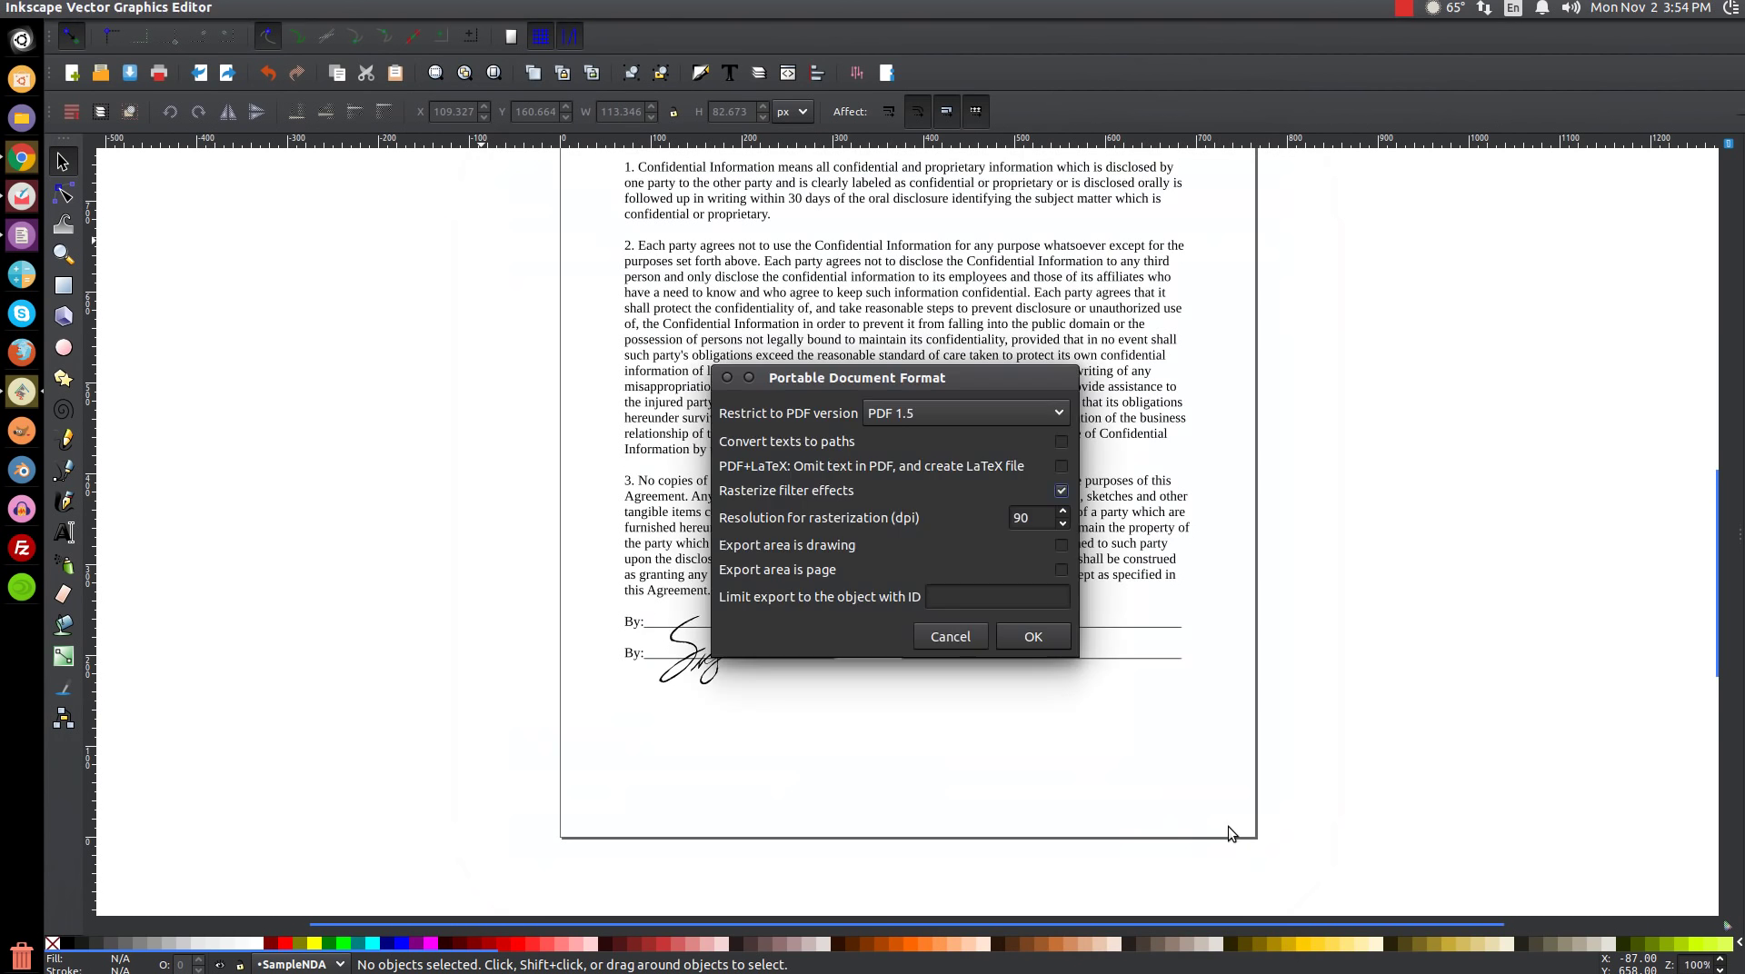
click(1023, 636)
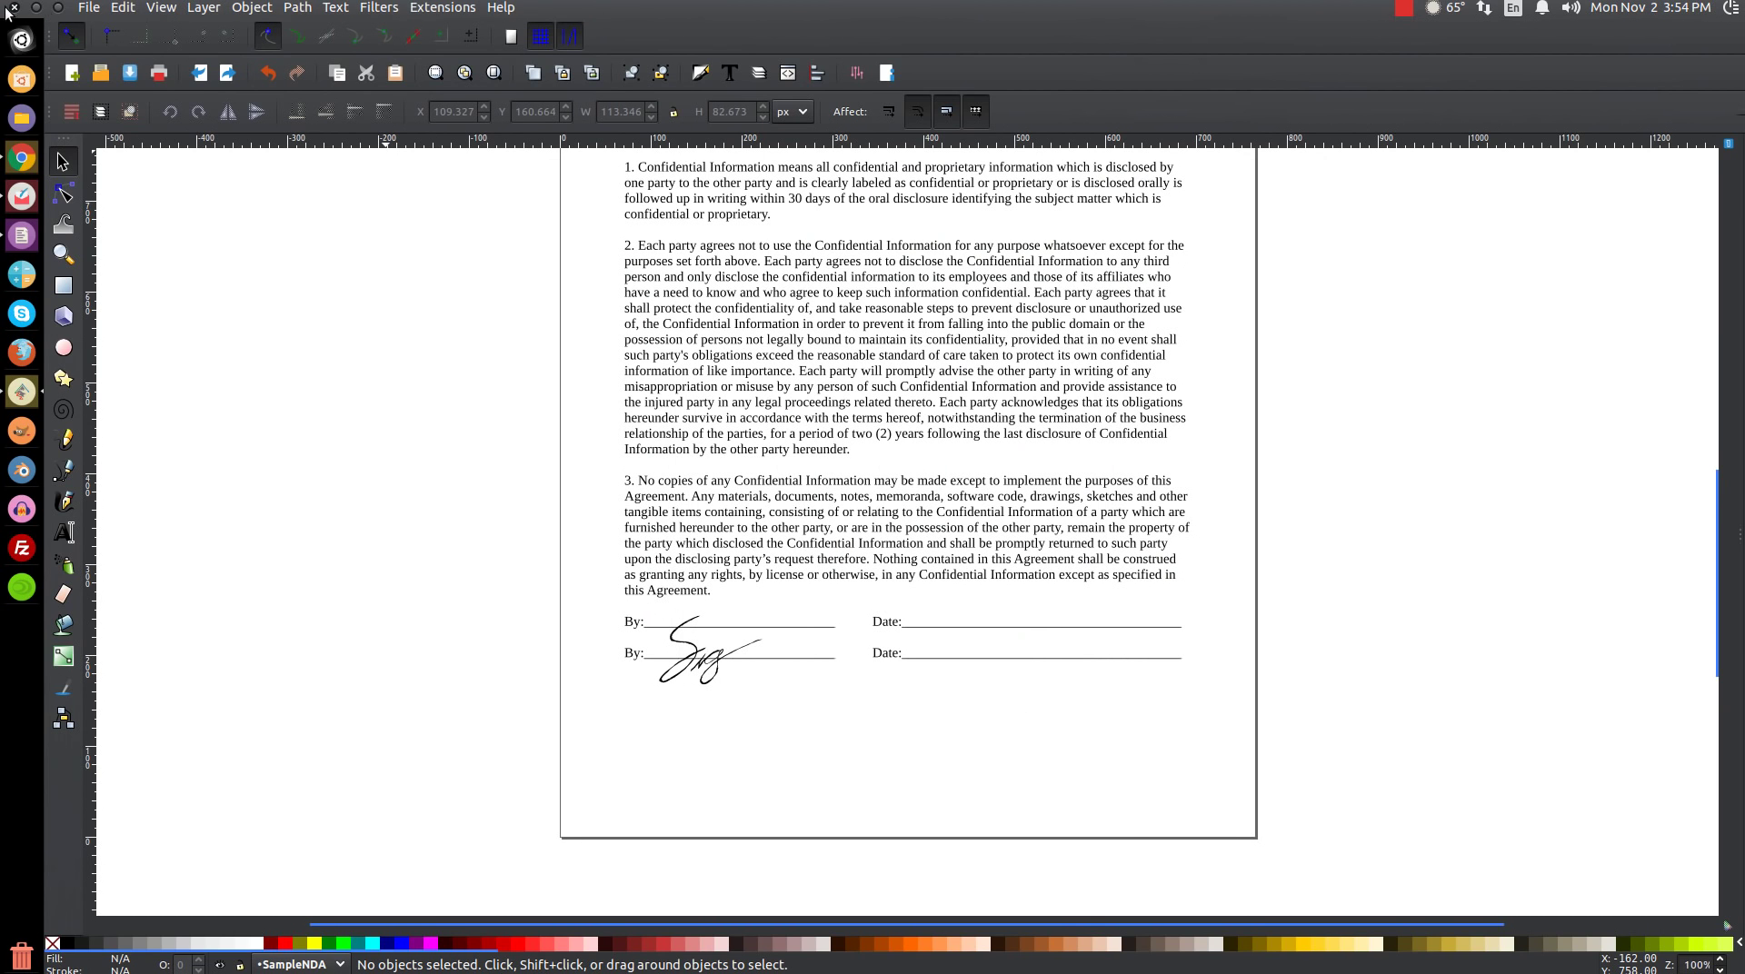
click(13, 7)
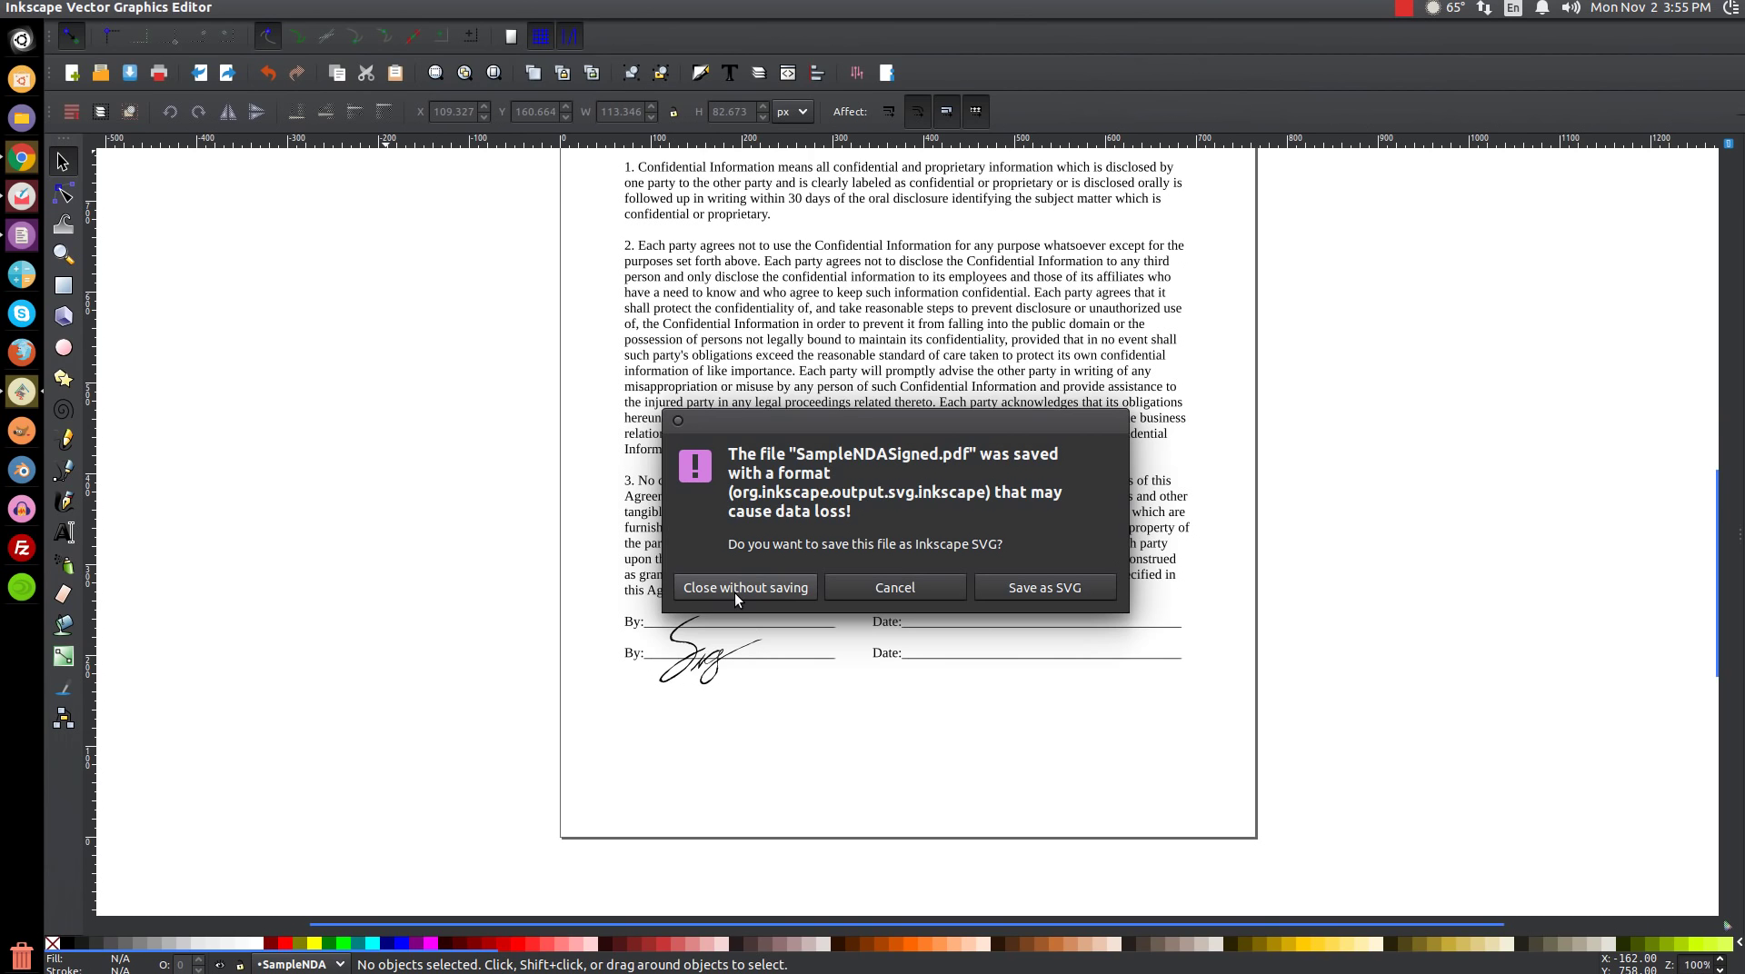
click(735, 593)
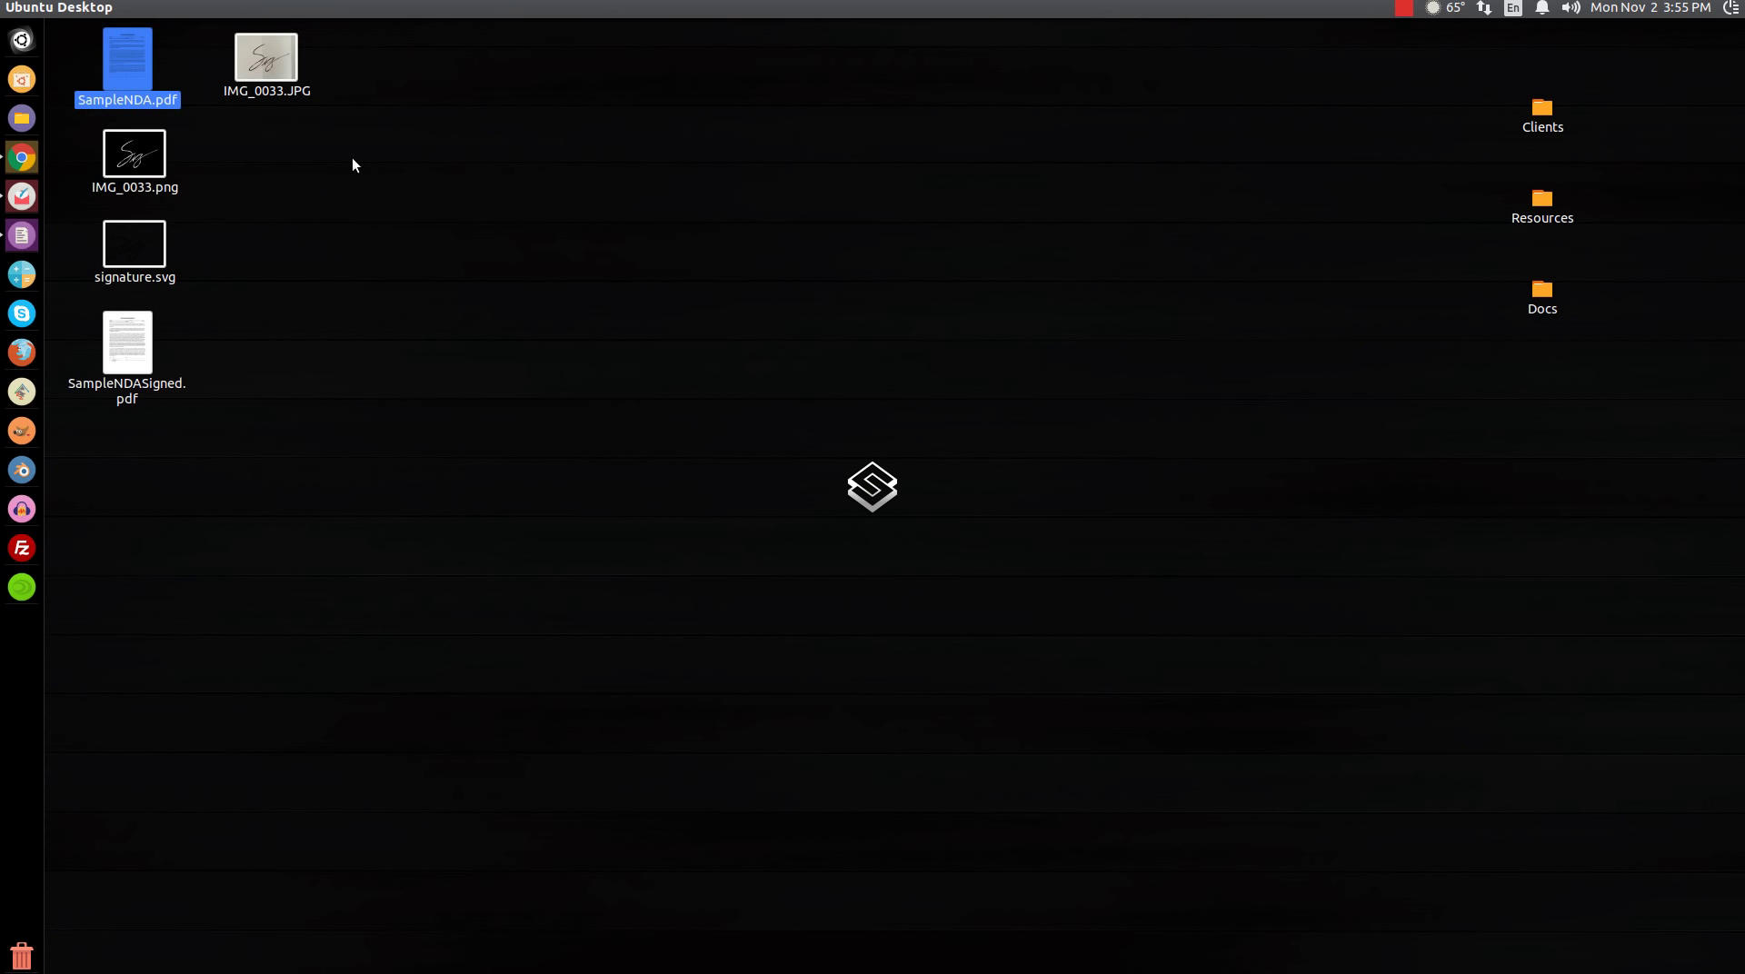
click(352, 164)
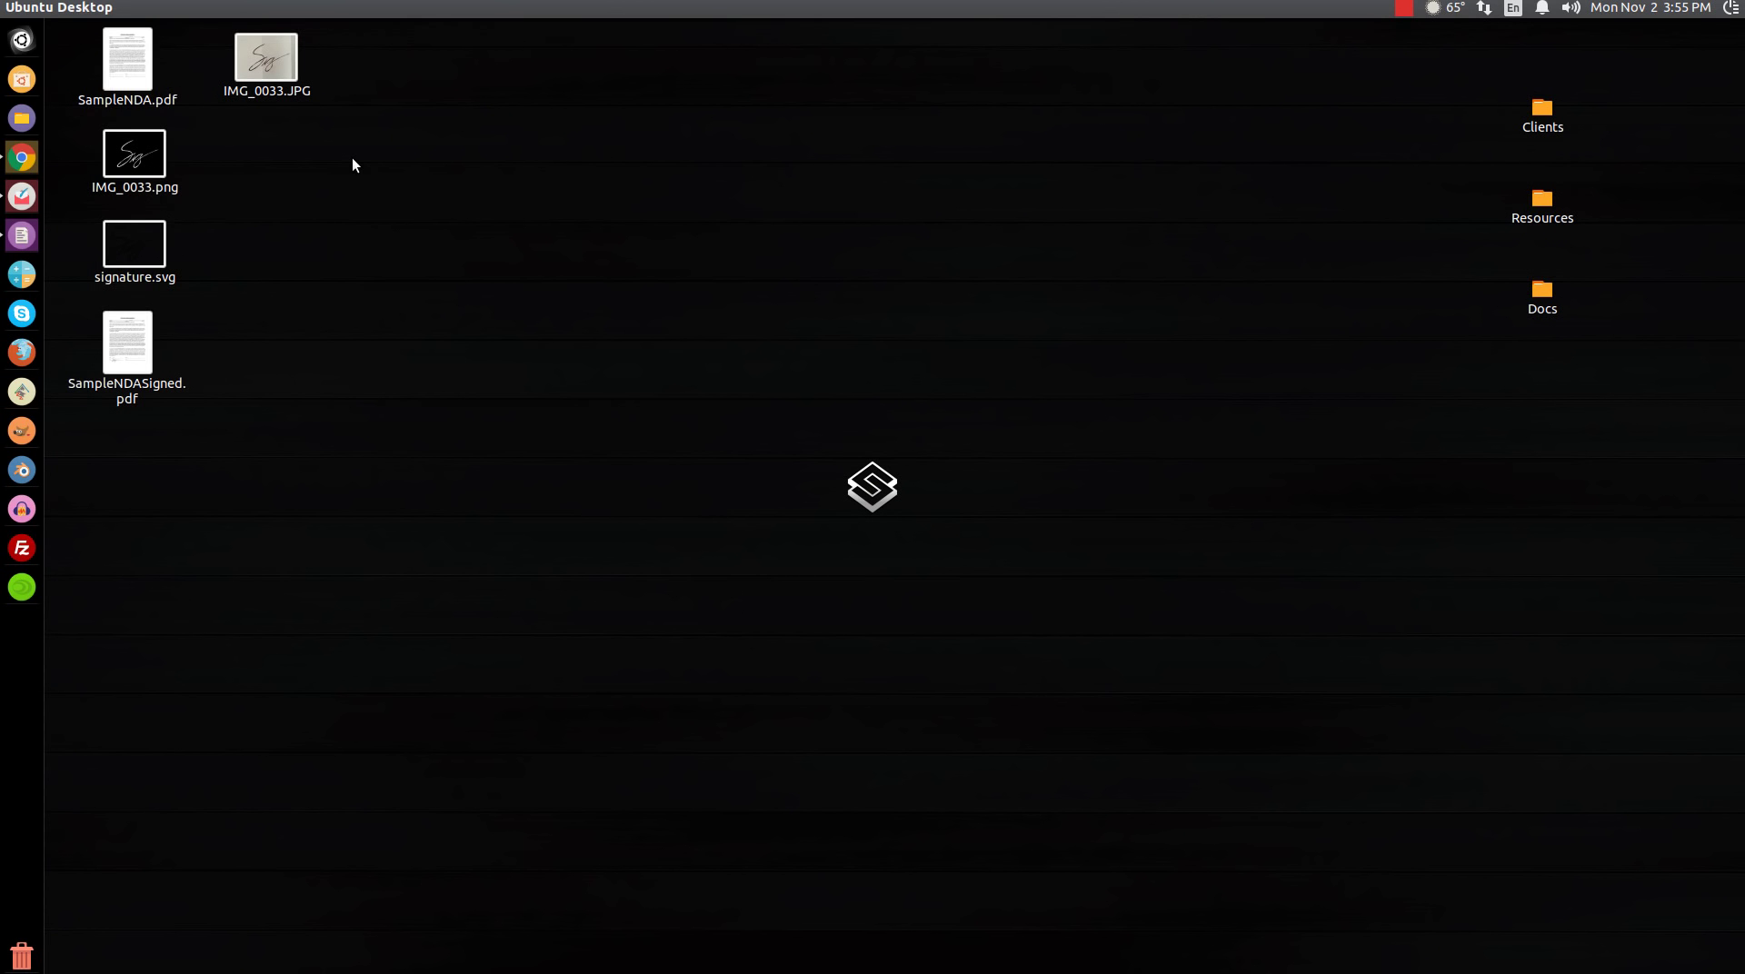
double_click(133, 337)
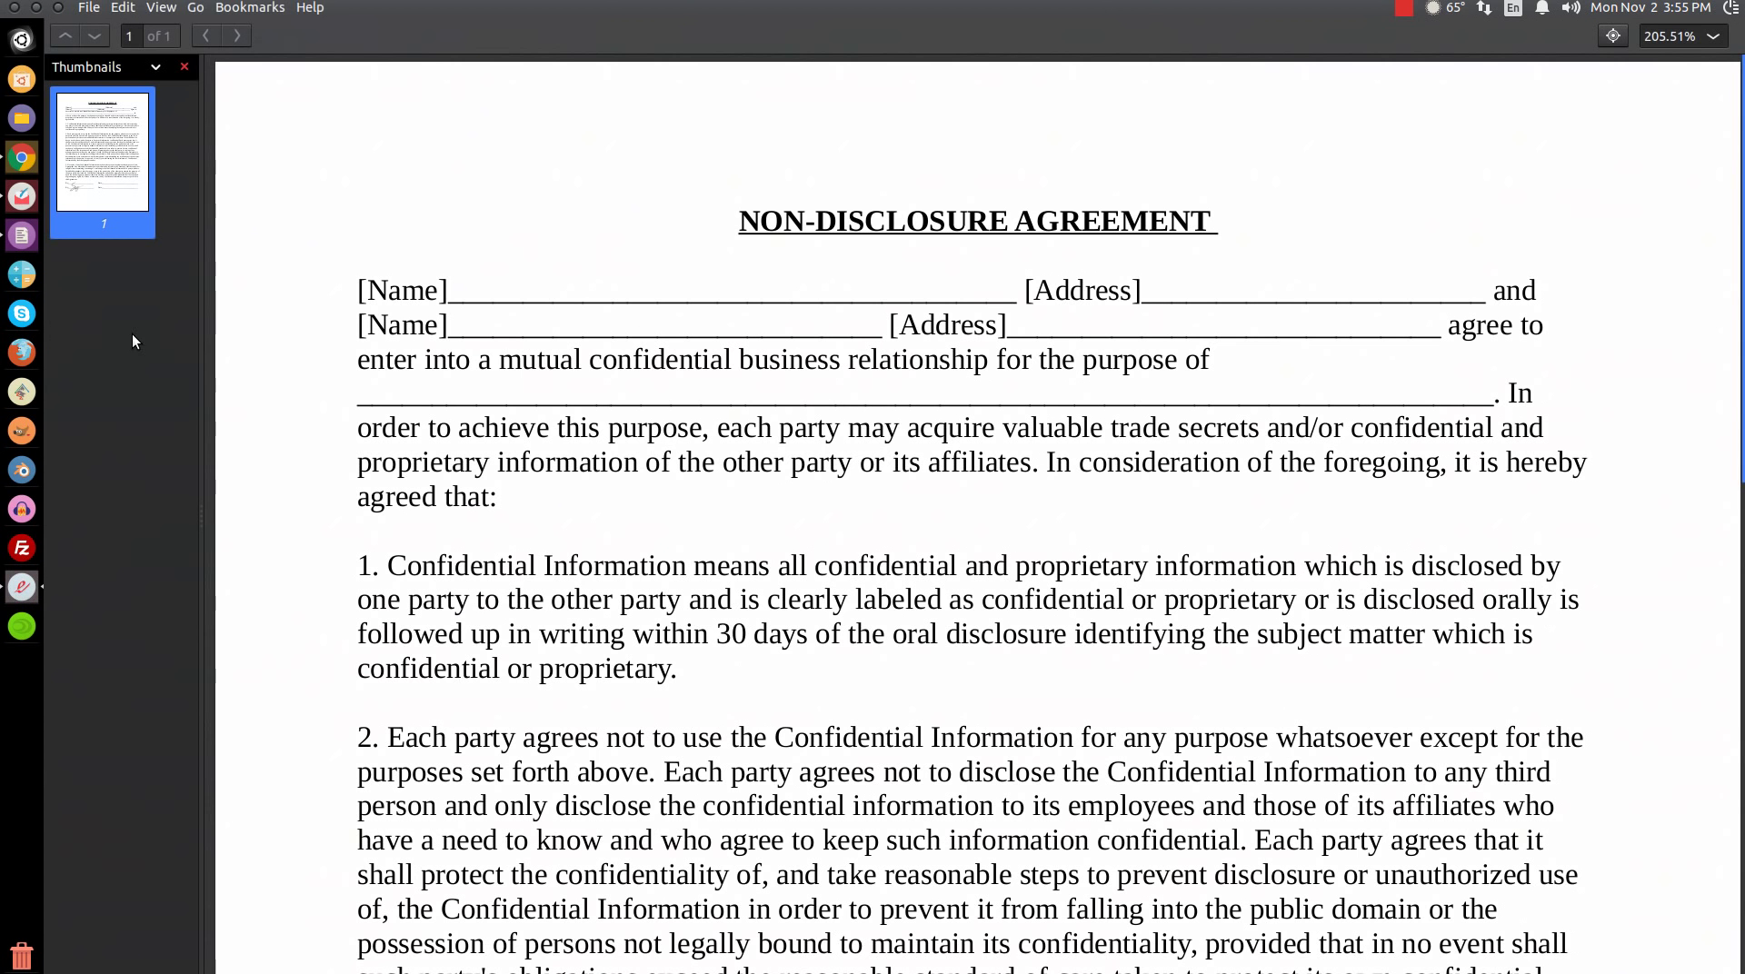
click(1713, 37)
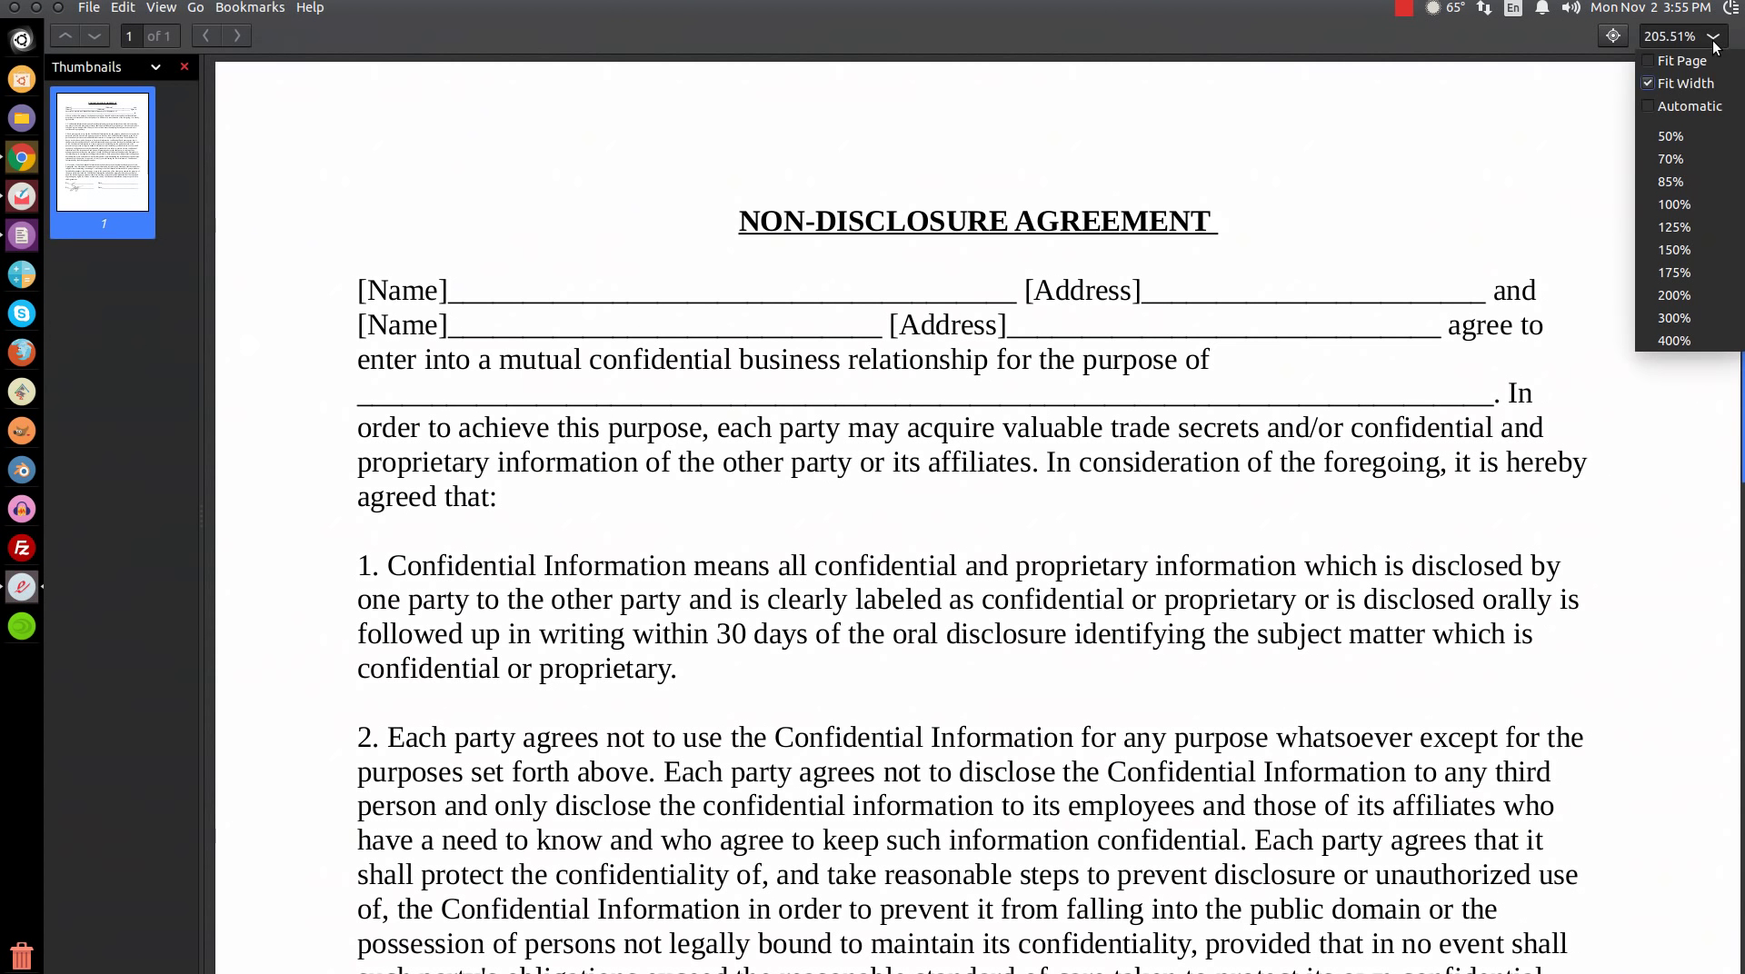
click(1696, 215)
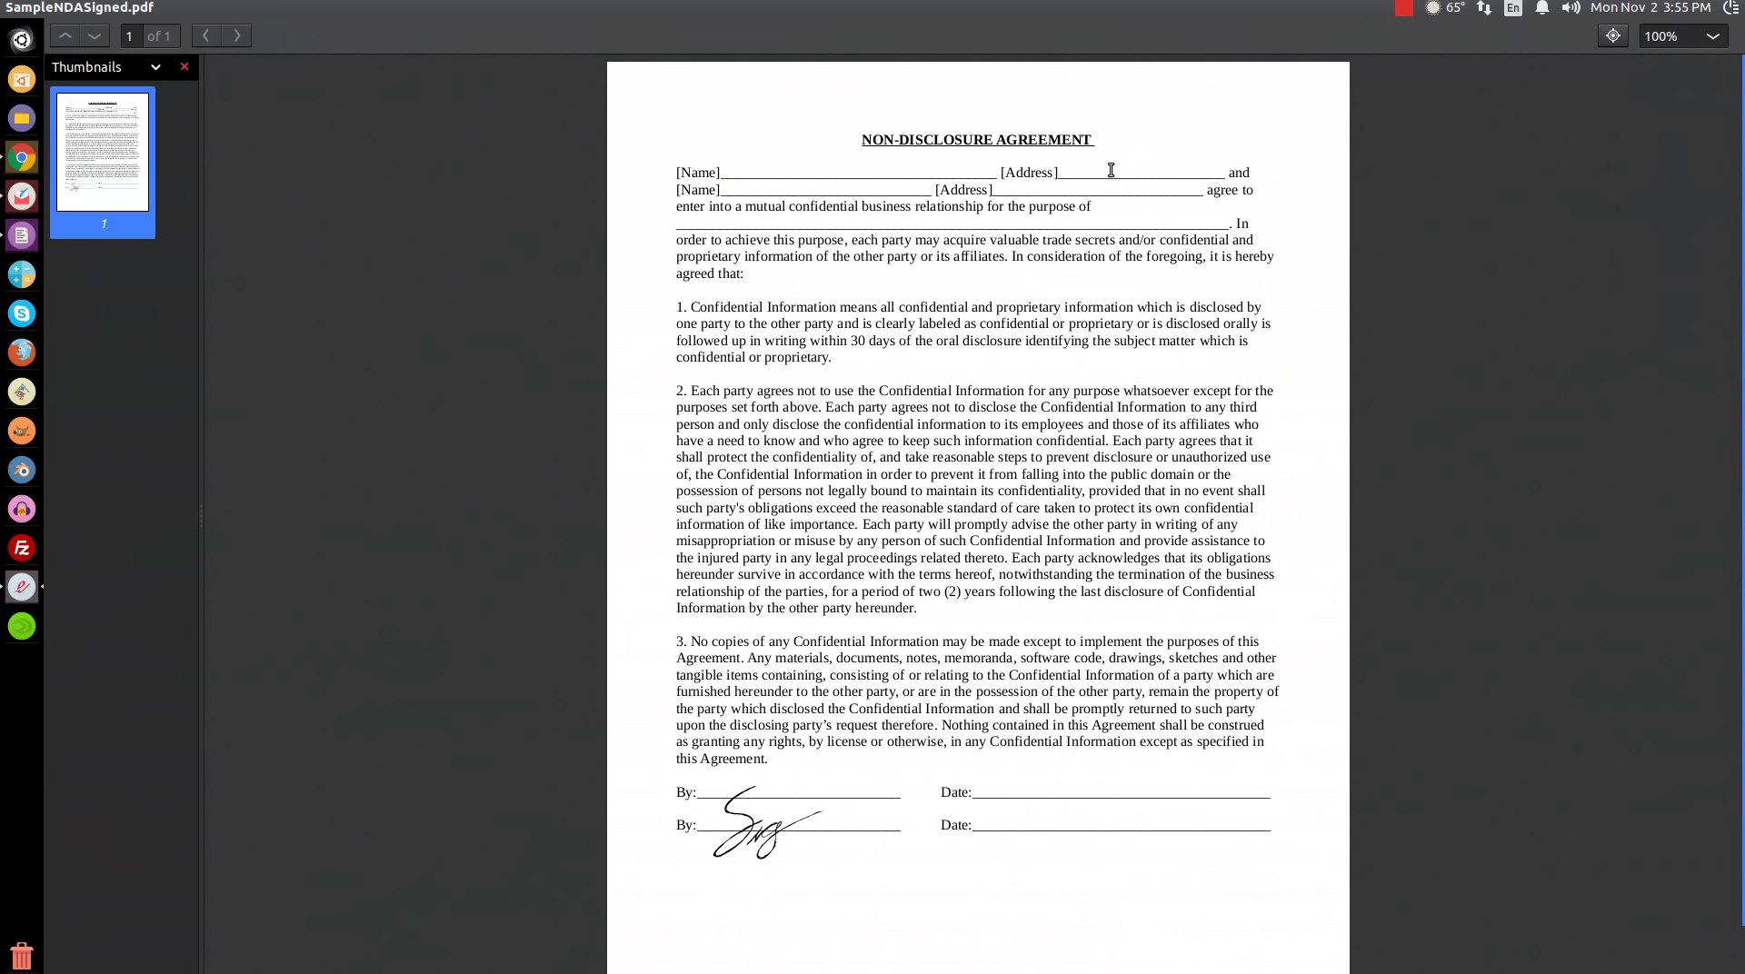
scroll(1000, 334, down, 1)
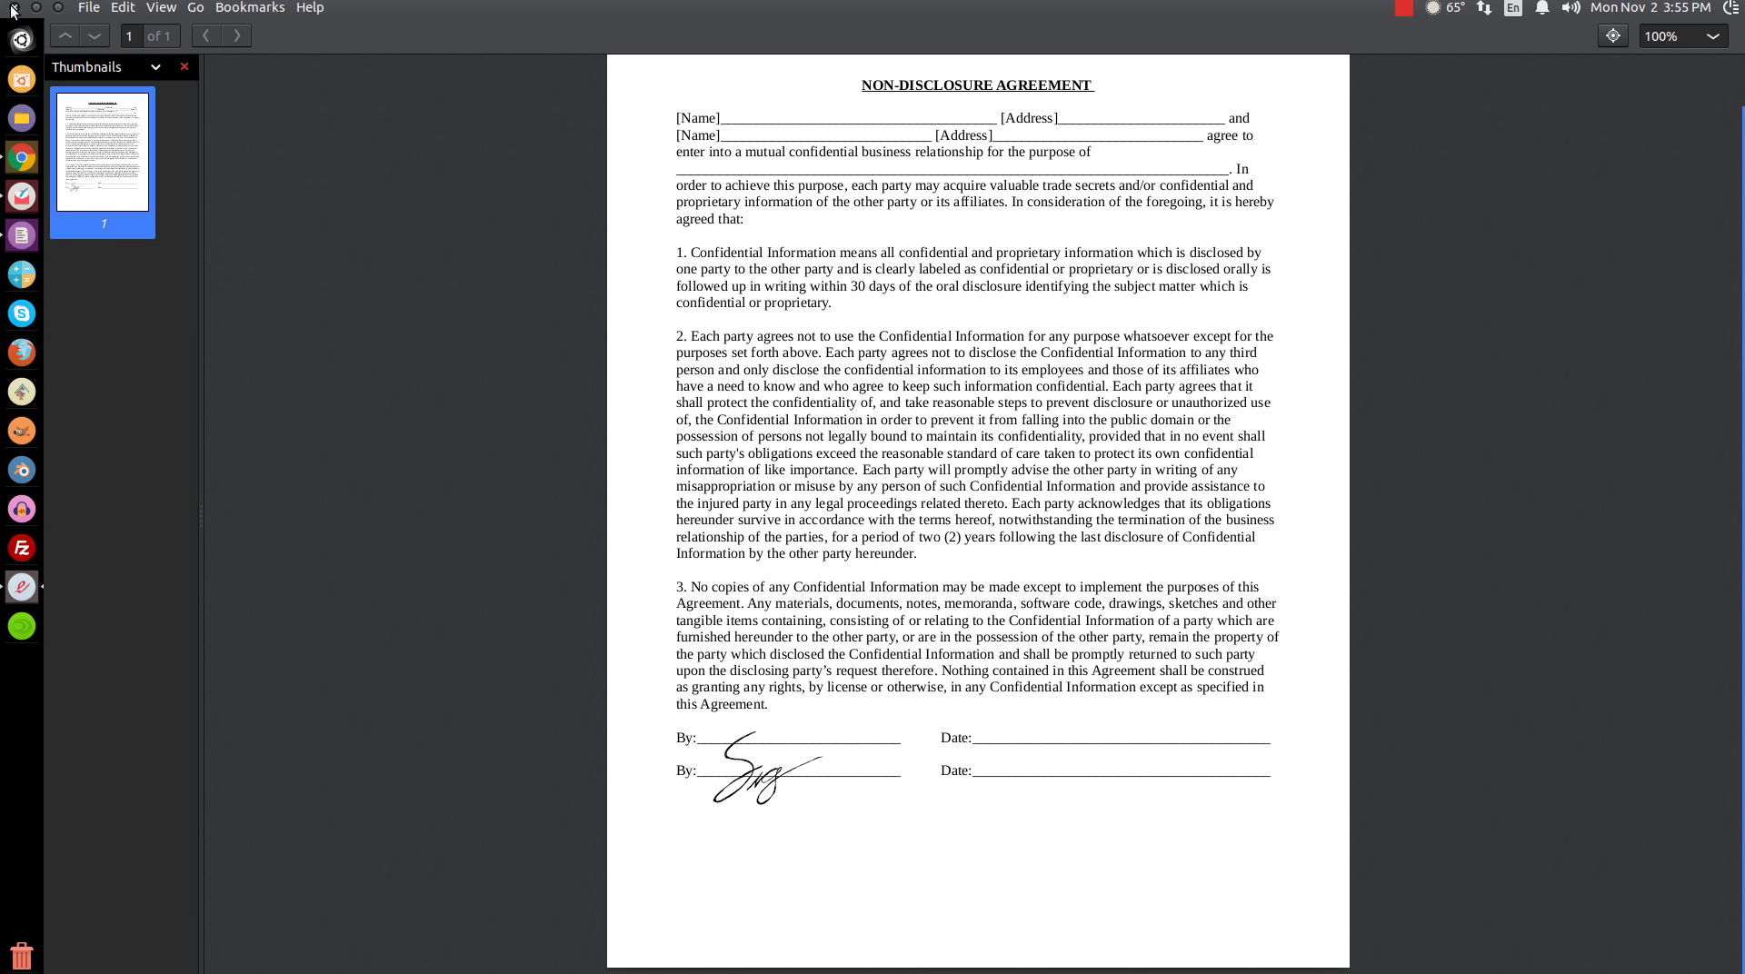
click(15, 11)
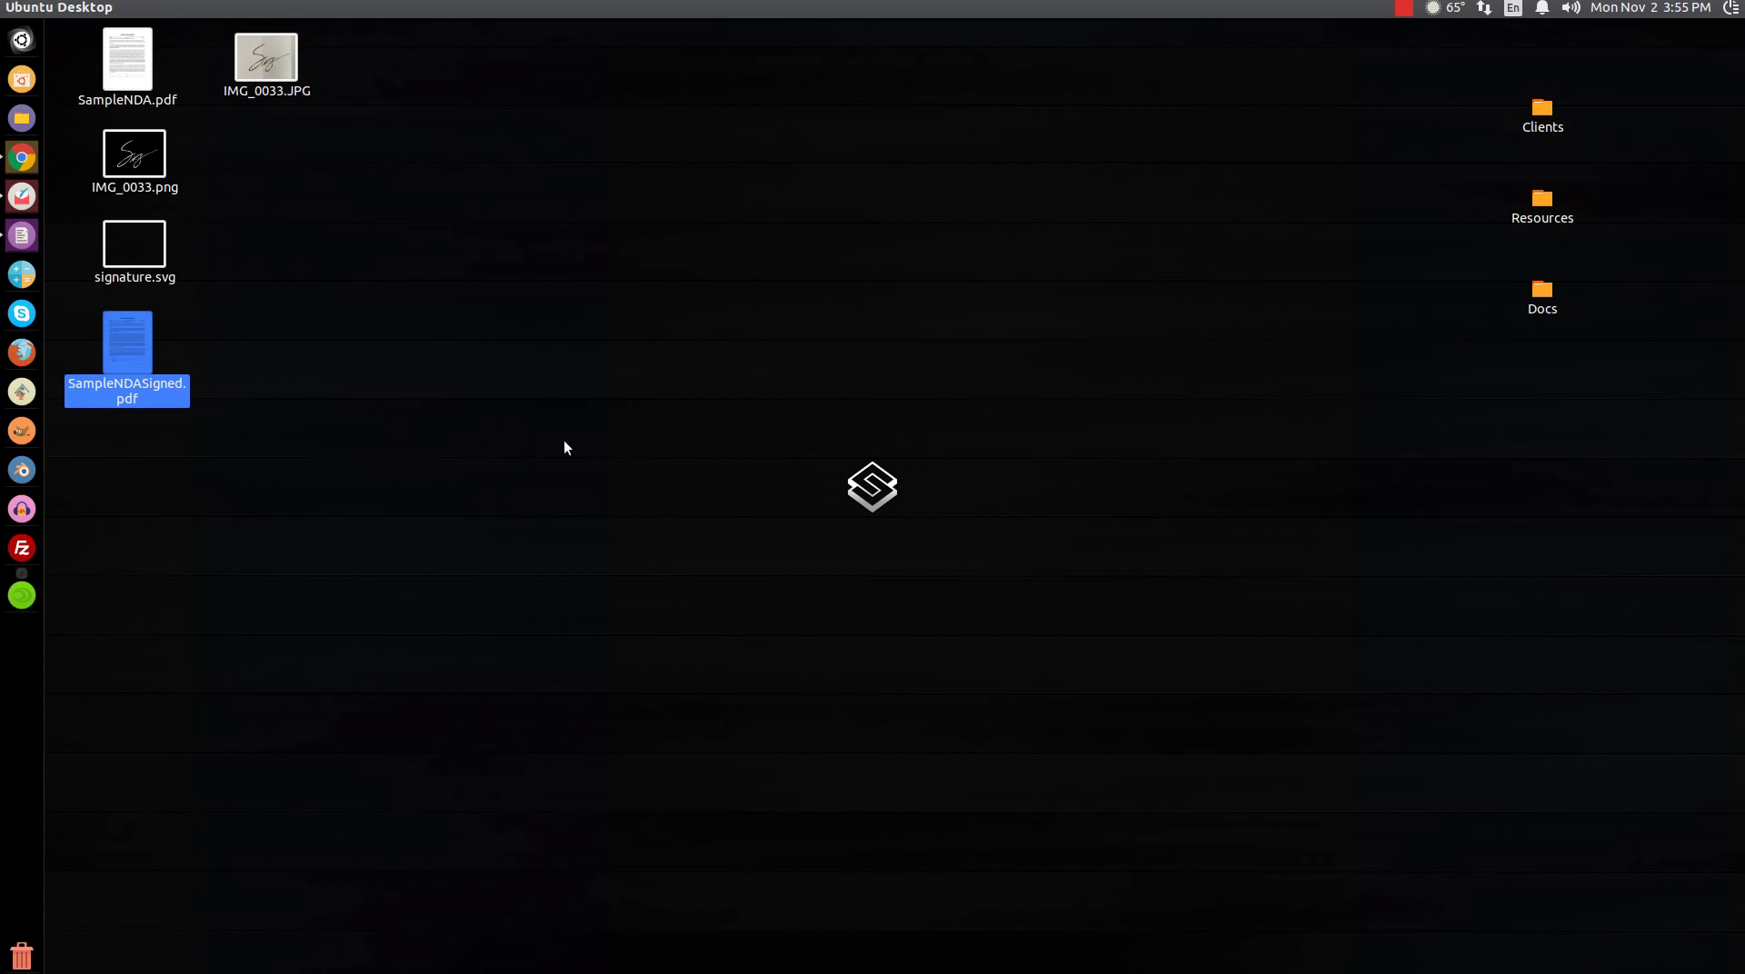
double_click(111, 276)
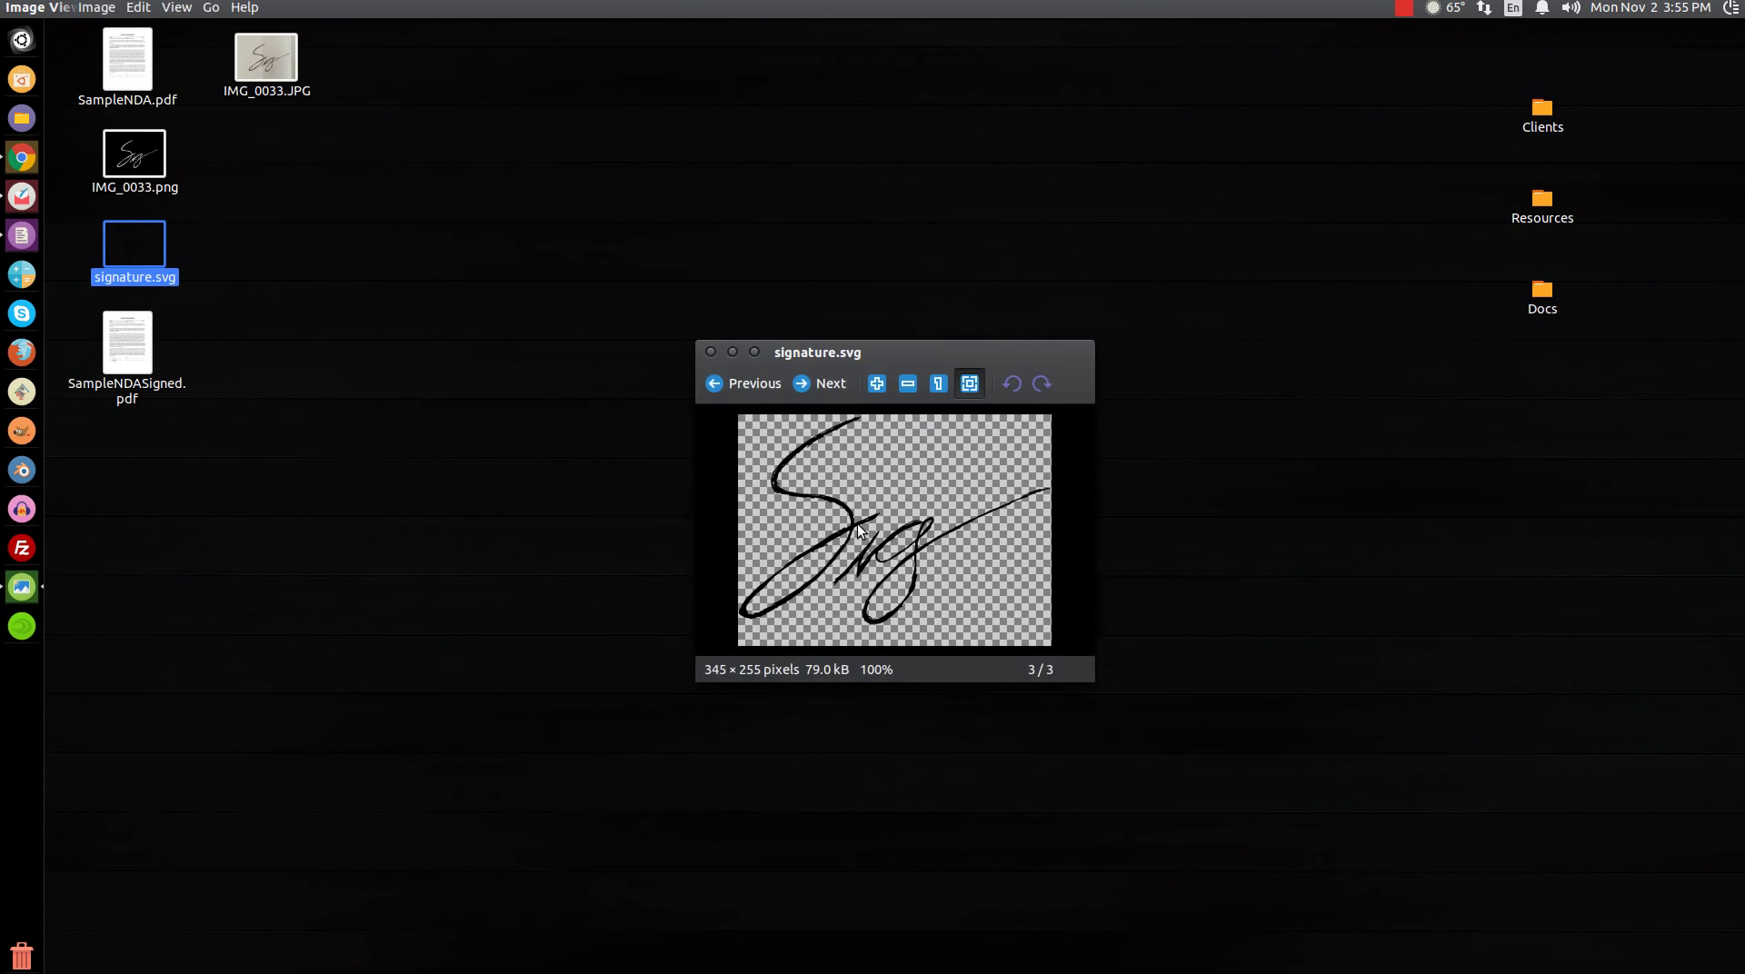
scroll(861, 525, down, 1)
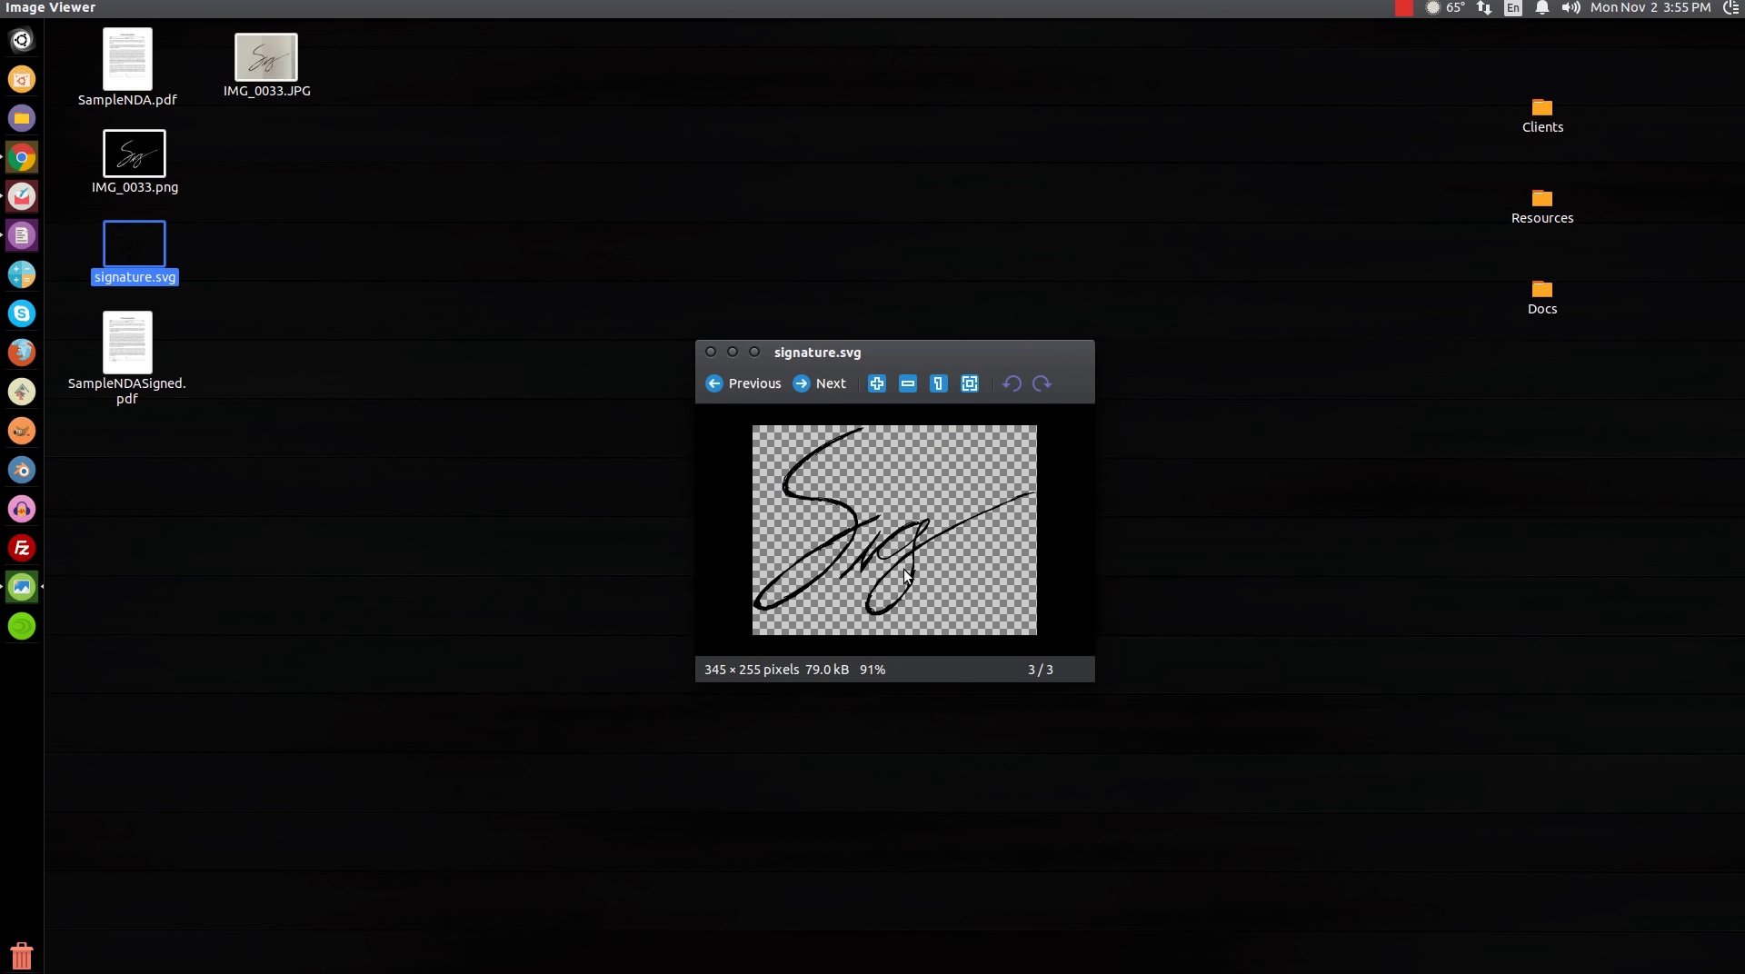
click(716, 352)
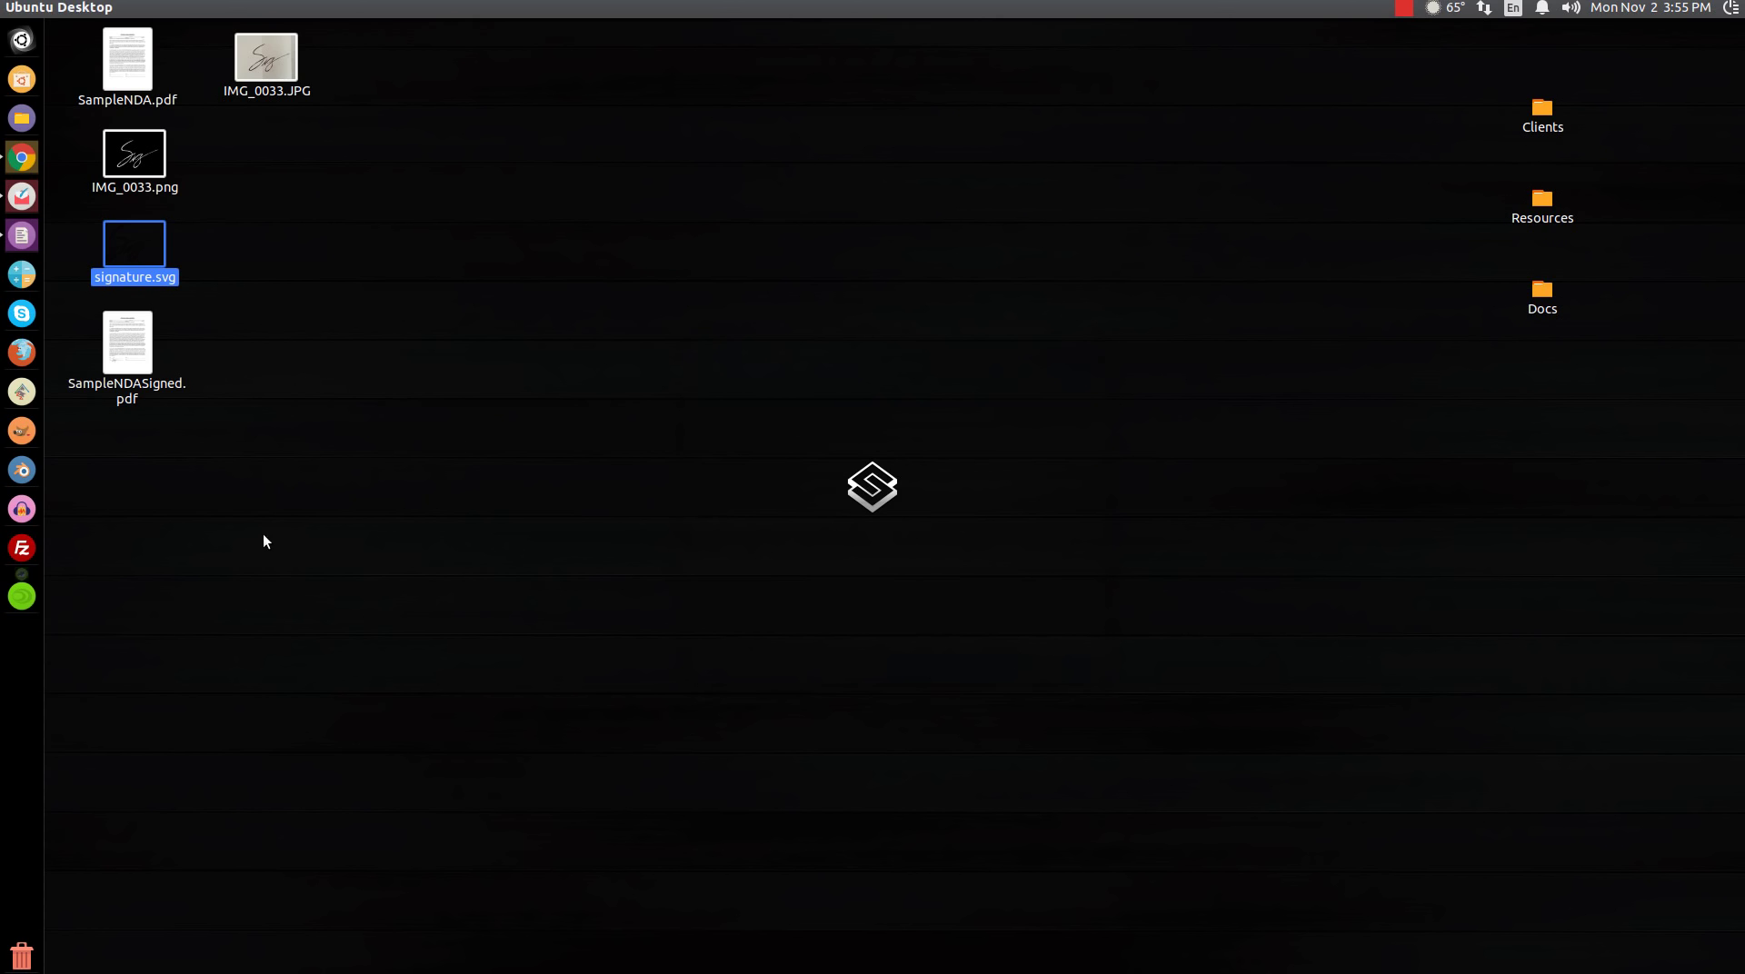
click(667, 314)
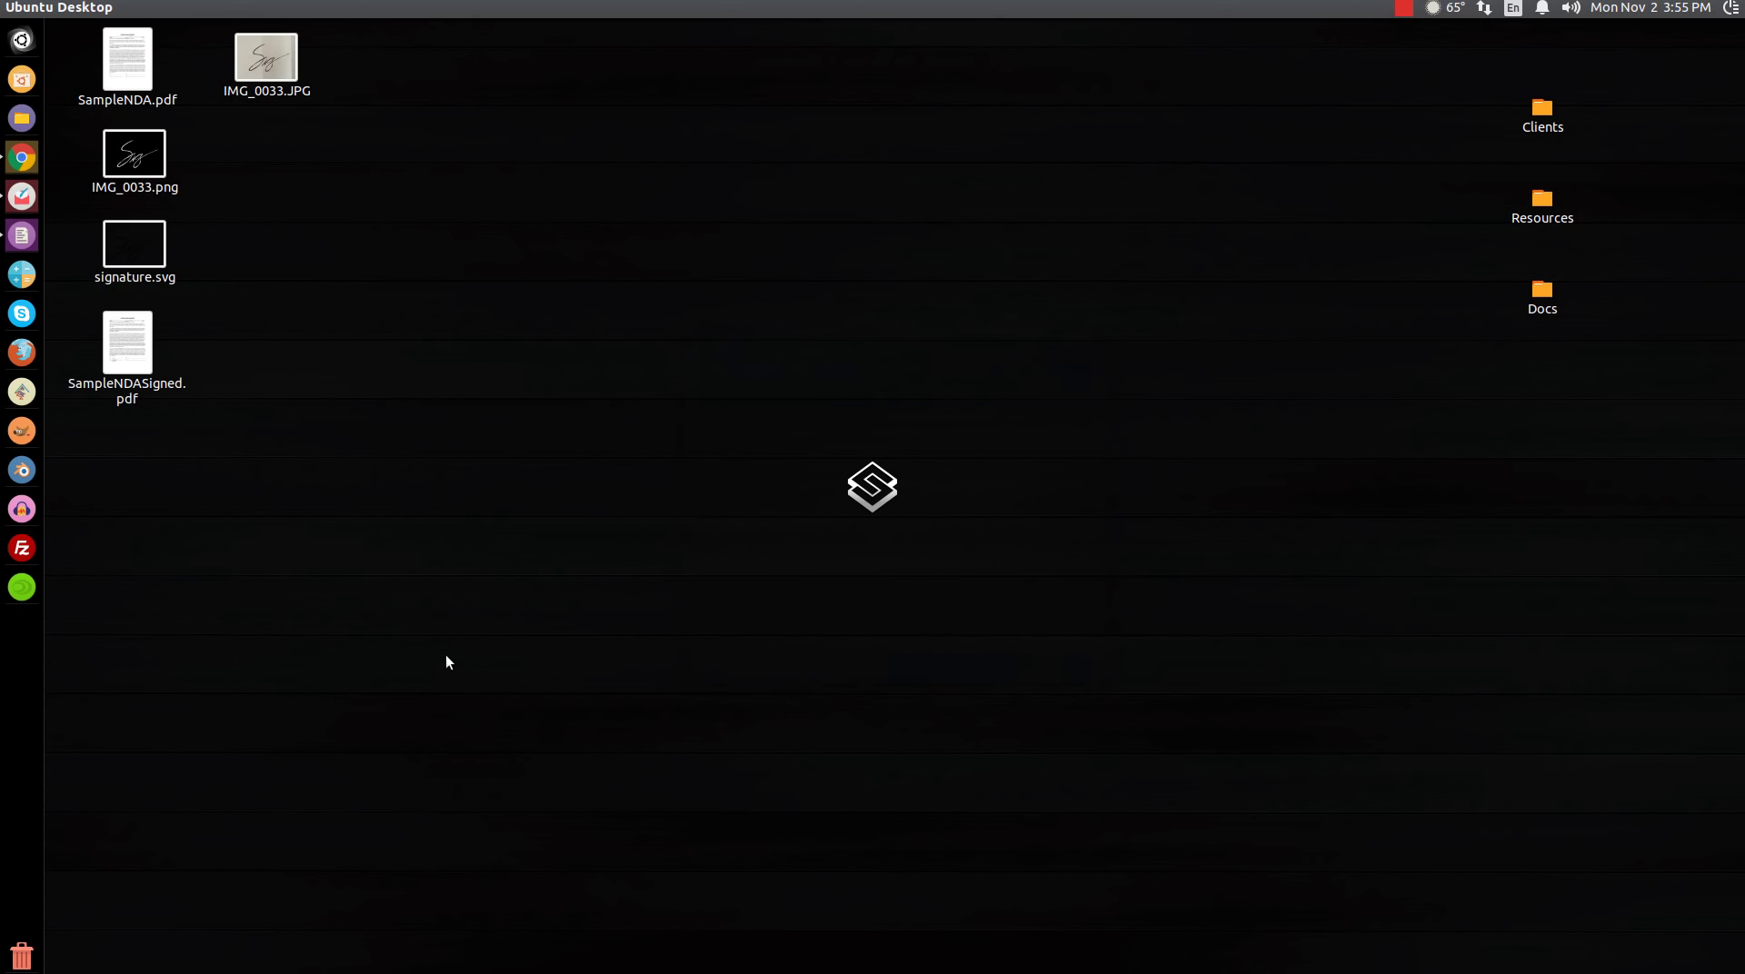